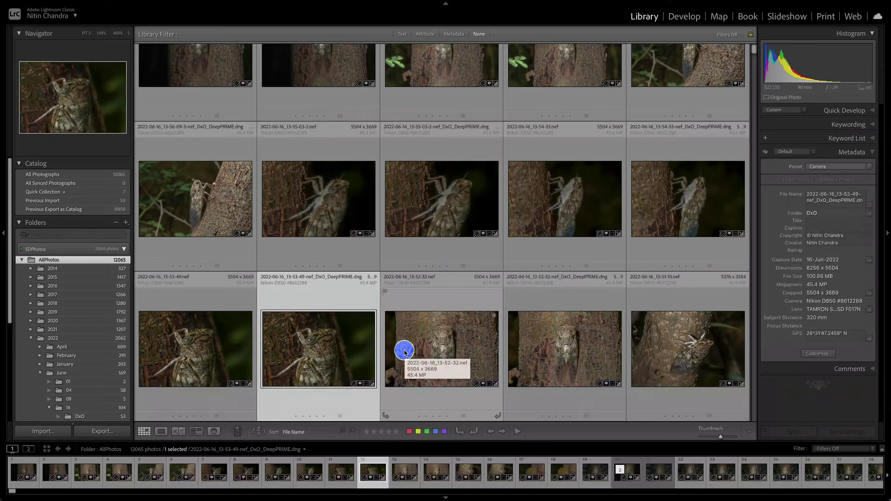
Step: Import all photos from the D850 into AllPhotos on SDPhotos, keeping the existing file renaming, metadata and by-date destination settings
click(52, 435)
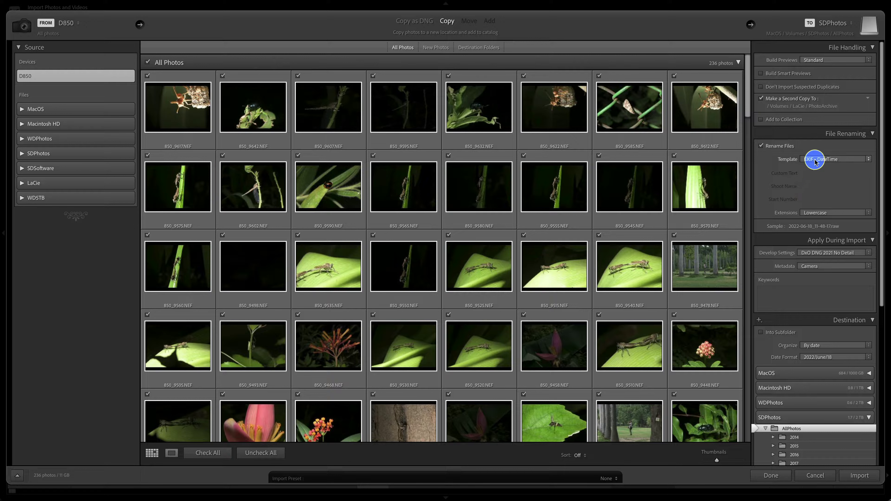
scroll(798, 183, down, 3)
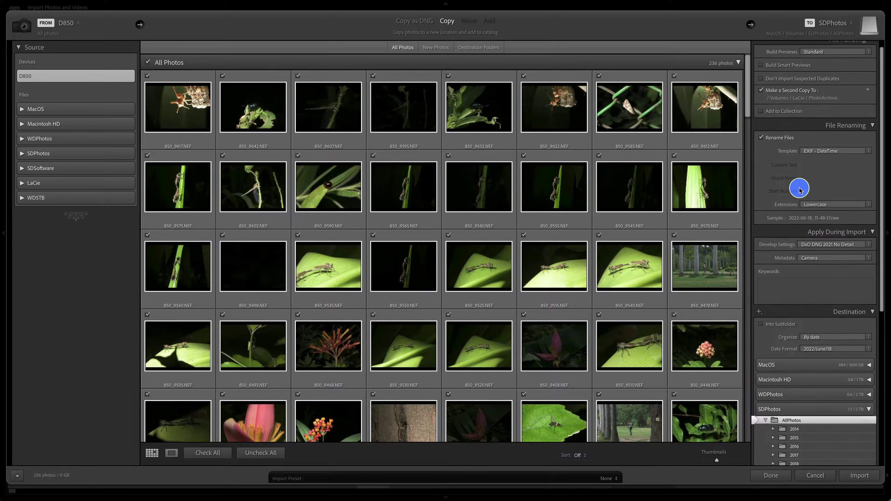
scroll(800, 191, down, 2)
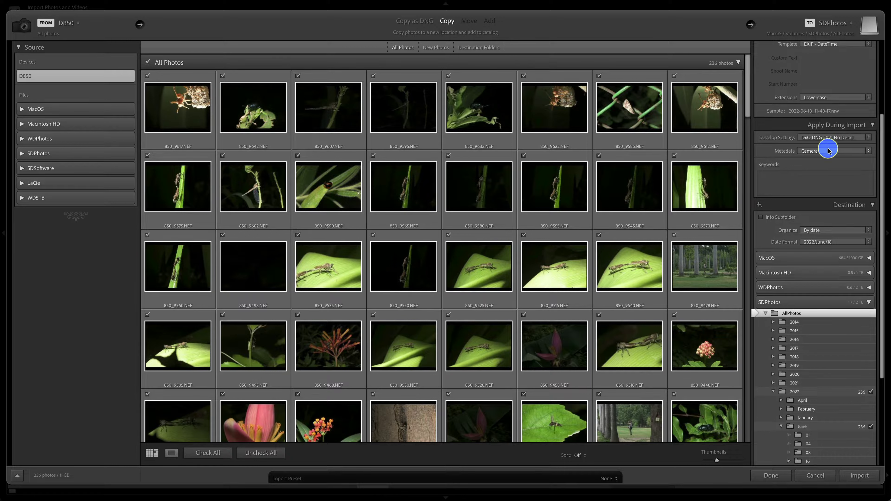
click(823, 172)
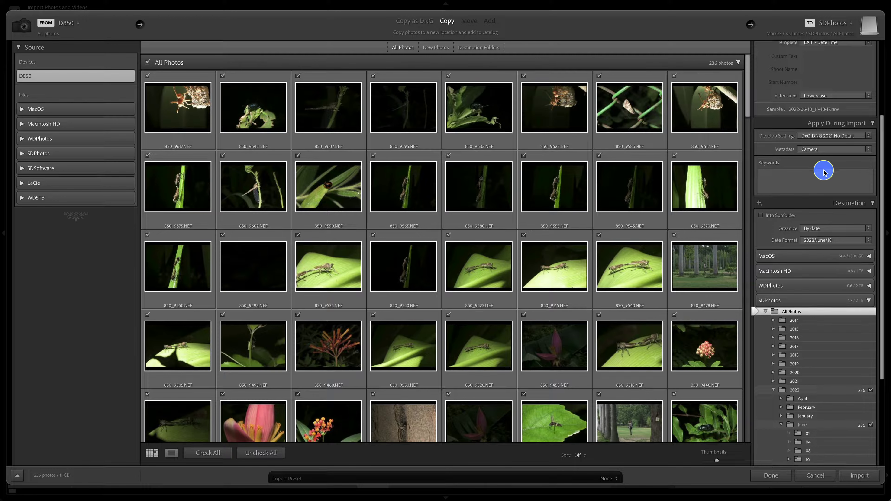
scroll(824, 170, down, 5)
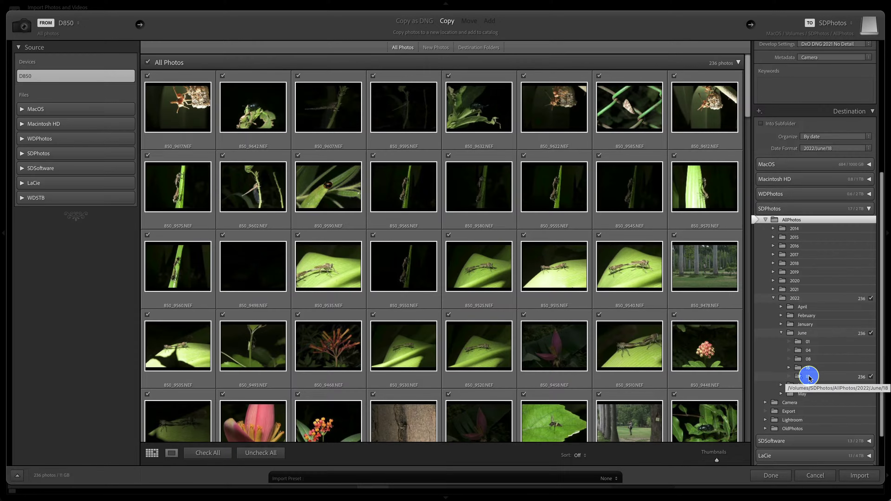
click(861, 477)
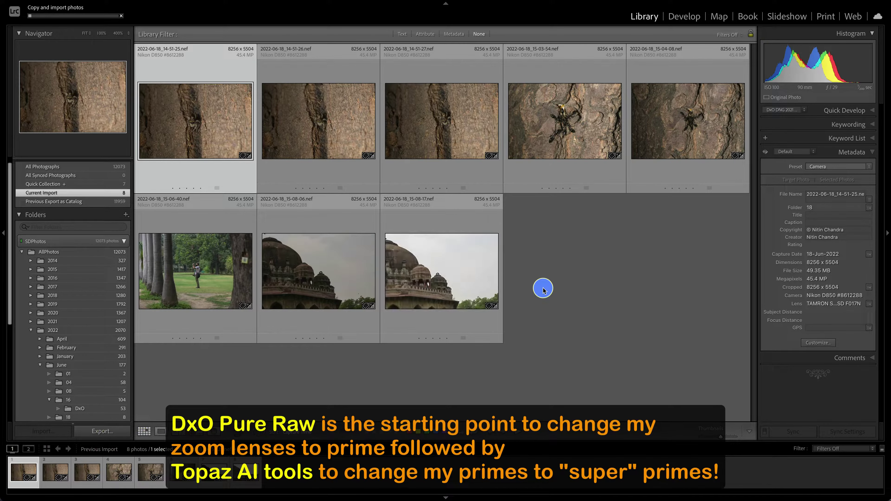
Step: Inspect the first imported photo, 2022-06-18_14-51-25.nef, at full view and return to the thumbnail grid
double_click(224, 127)
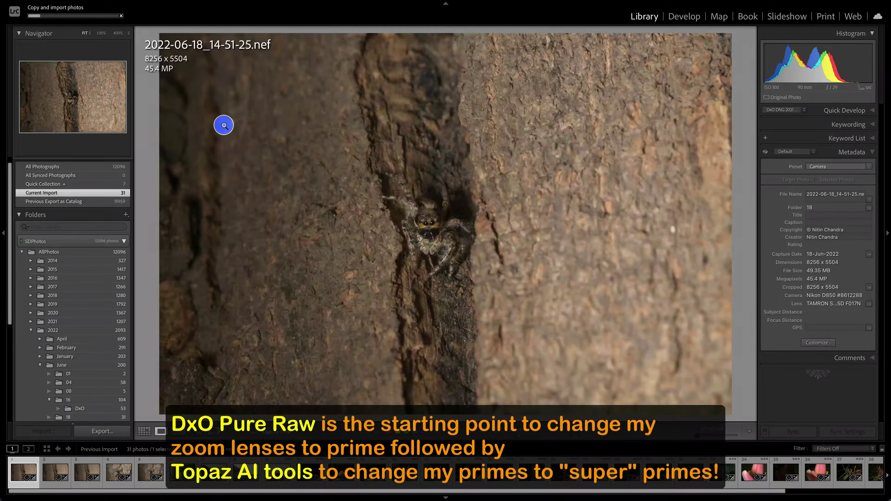
click(450, 235)
click(451, 237)
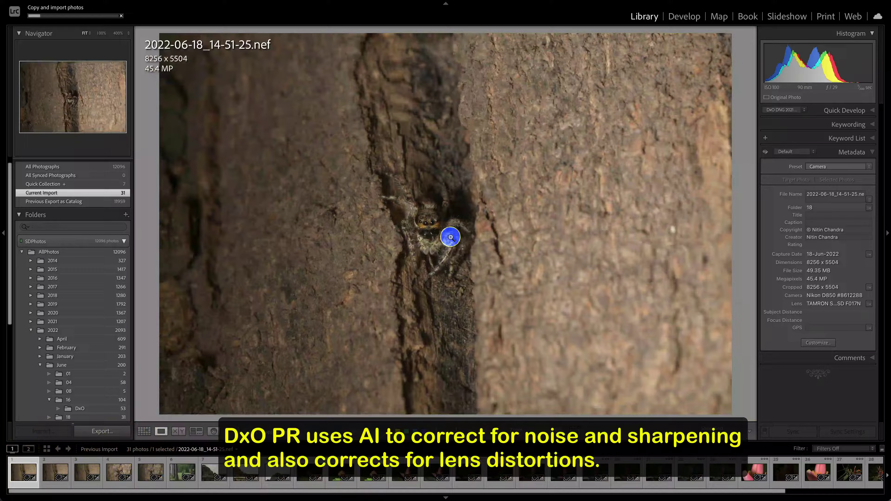
double_click(450, 237)
Step: Flag the four consecutive black frames from 2022-06-18_15-45-40.nef through 2022-06-18_15-45-43-2.nef as rejected
scroll(448, 260, down, 2)
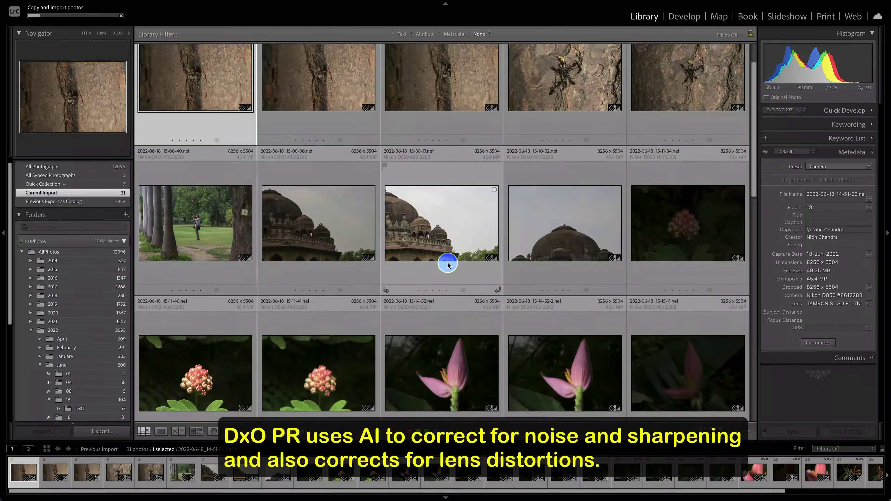
scroll(449, 265, down, 3)
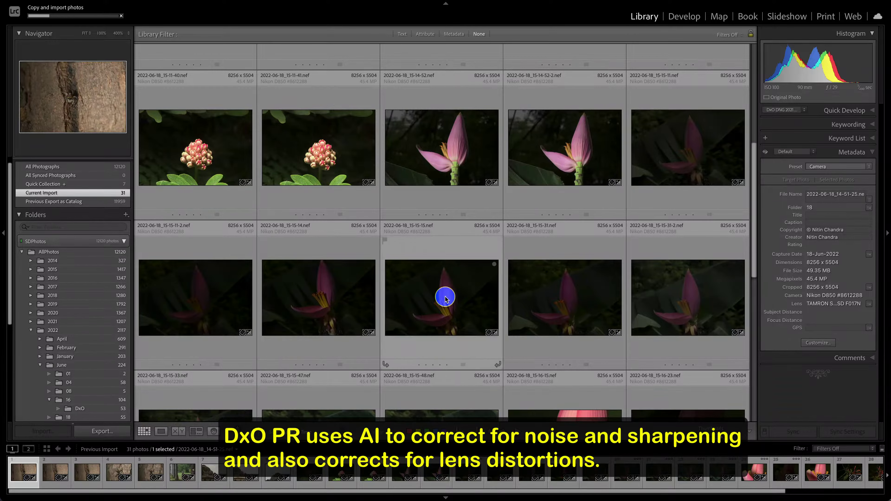
scroll(448, 264, down, 8)
scroll(445, 299, down, 6)
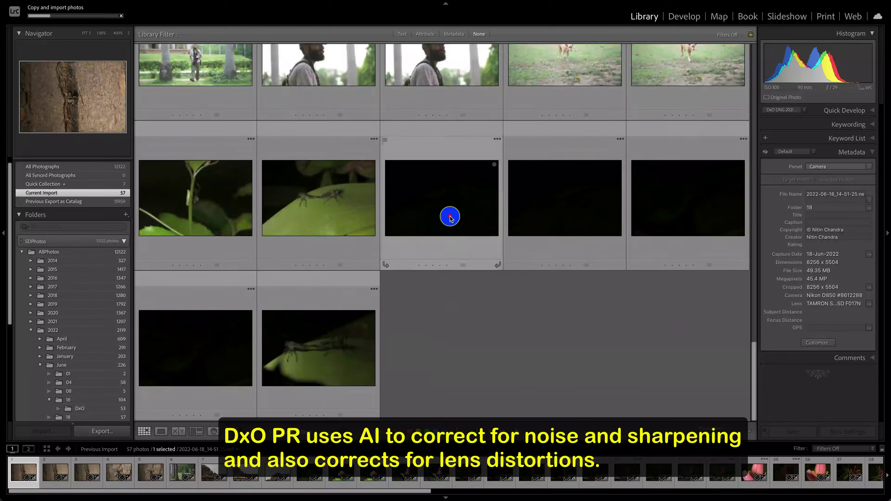
click(451, 217)
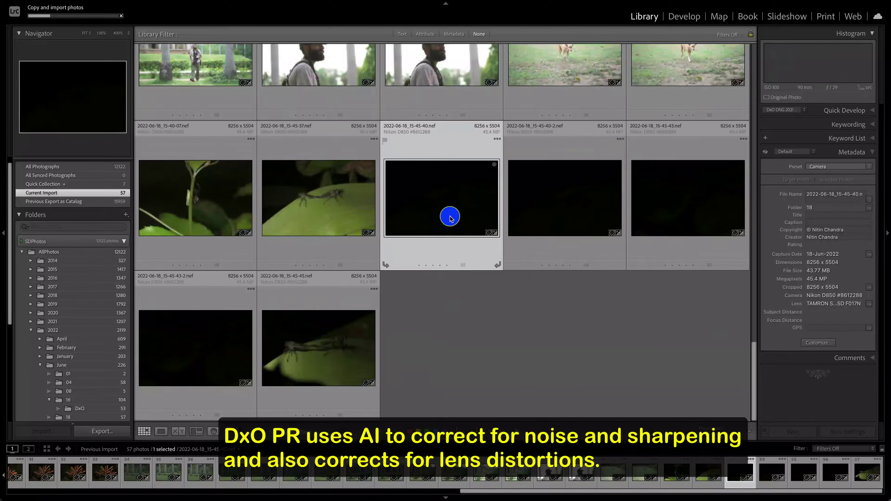
key(x)
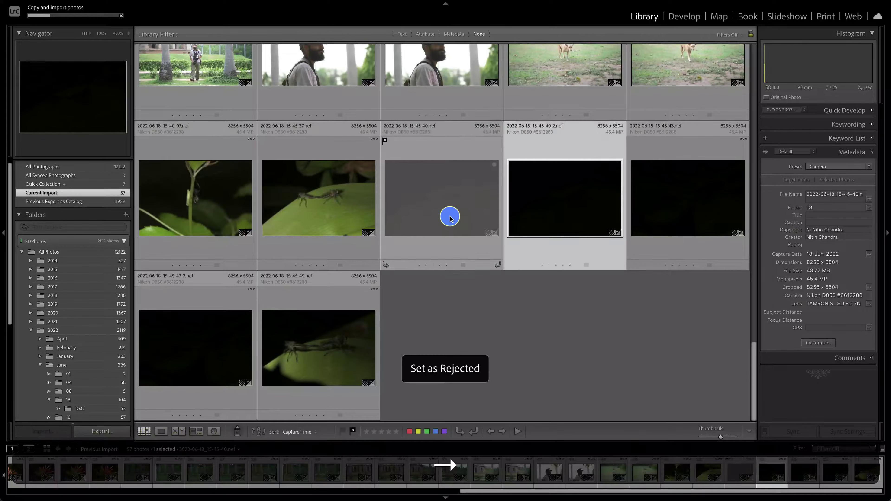
key(x)
key(x)
key(x)
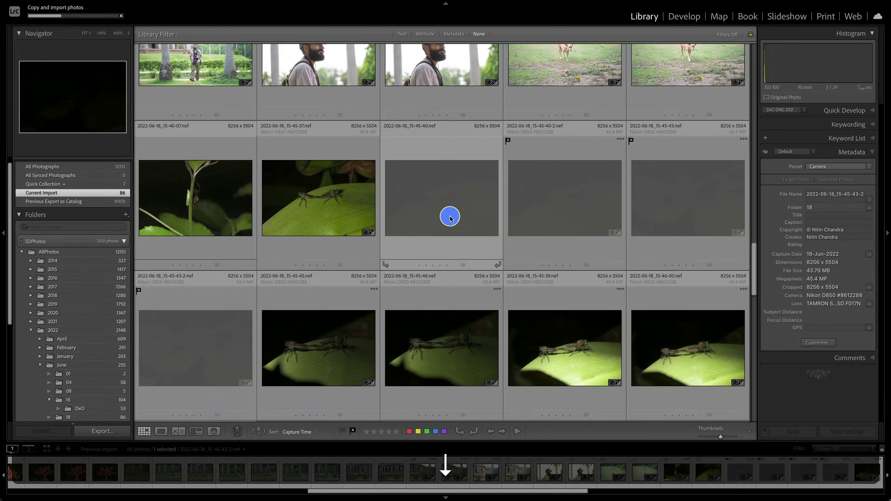
Step: Look through the remaining imported photos to the end and view the ladybird shot 2022-06-18_16-41-12.nef enlarged
scroll(450, 218, down, 3)
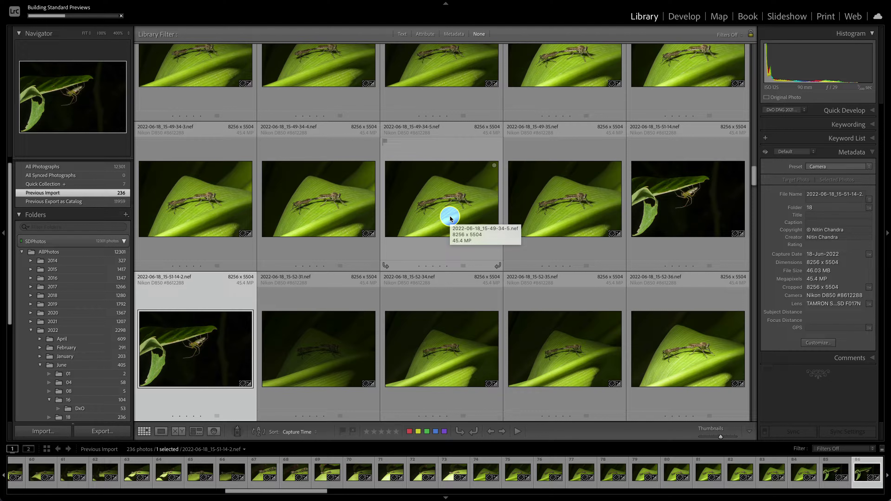
scroll(450, 219, down, 15)
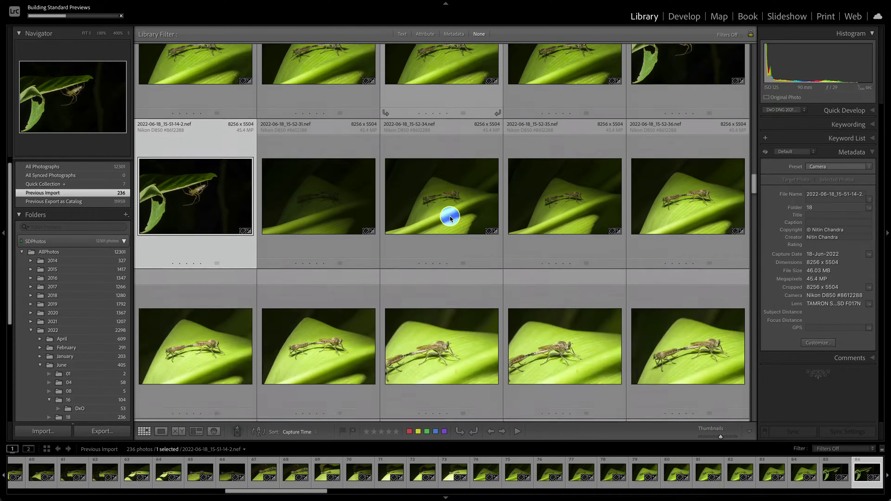
scroll(450, 218, down, 15)
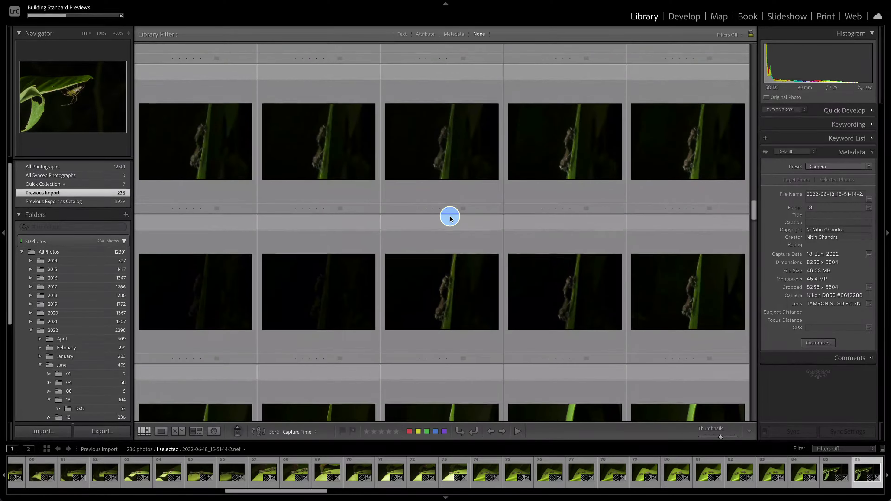
scroll(451, 218, down, 15)
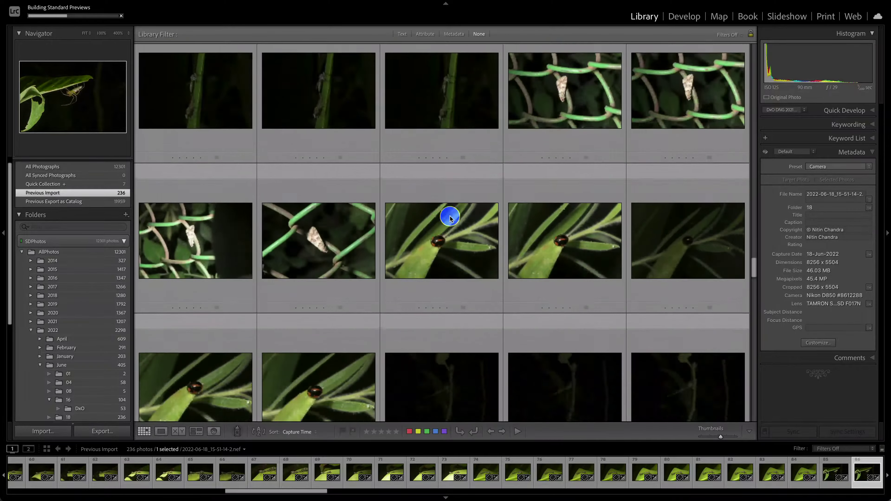
scroll(451, 219, down, 15)
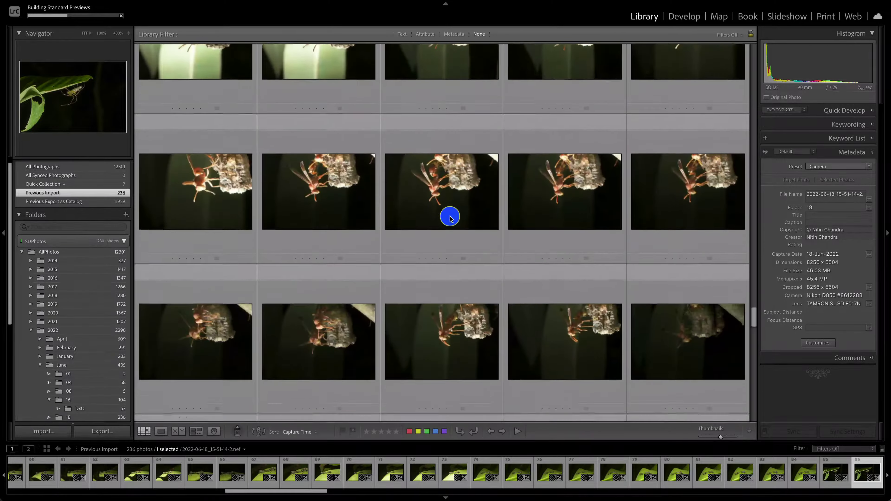
scroll(450, 219, down, 15)
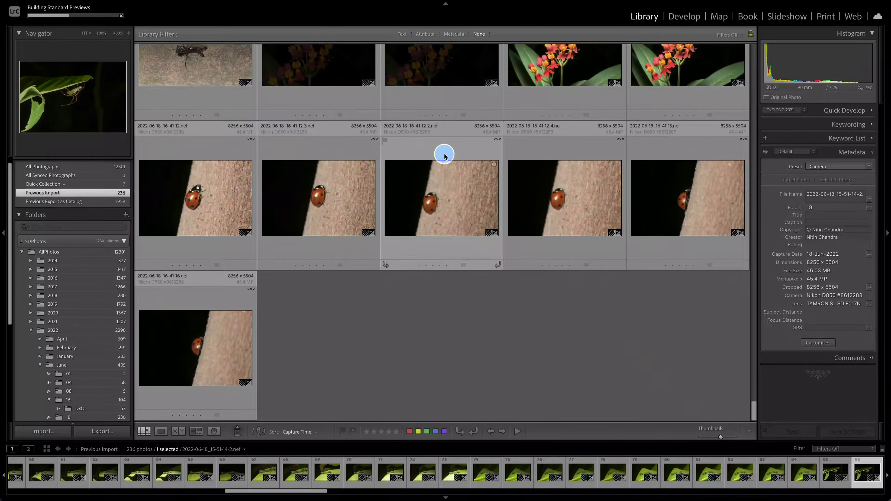
double_click(240, 219)
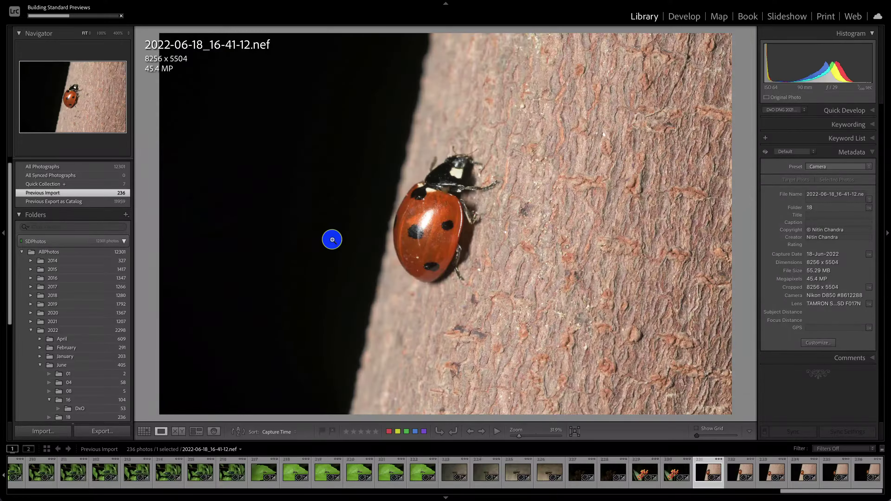
key(g)
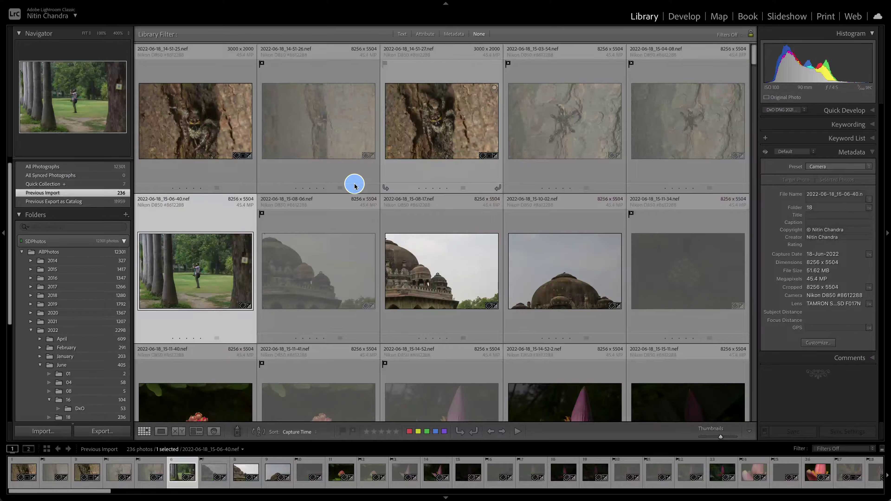
Step: Review the flagged thumbnails in the previous import and delete all rejected photos from disk
click(424, 175)
click(537, 171)
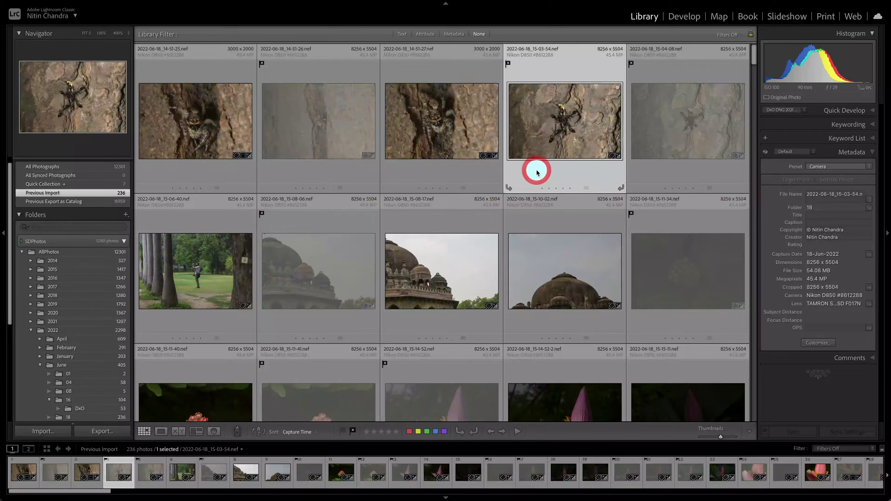
scroll(517, 342, down, 10)
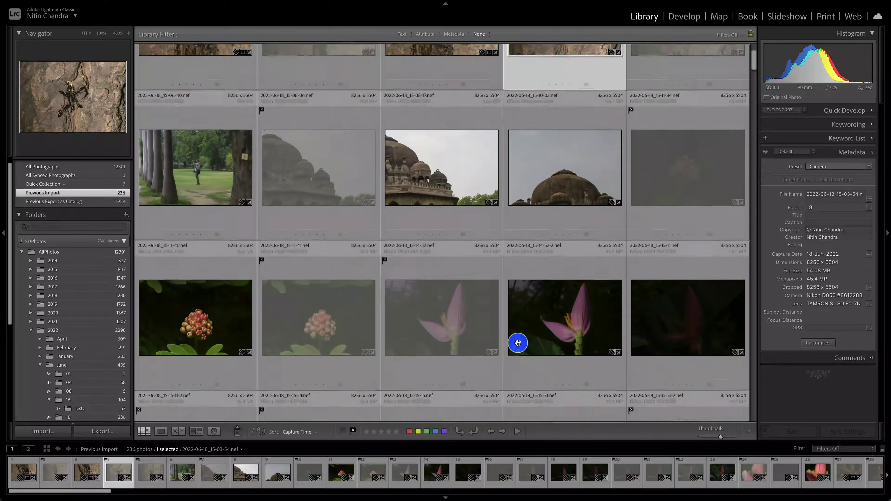
scroll(518, 342, down, 3)
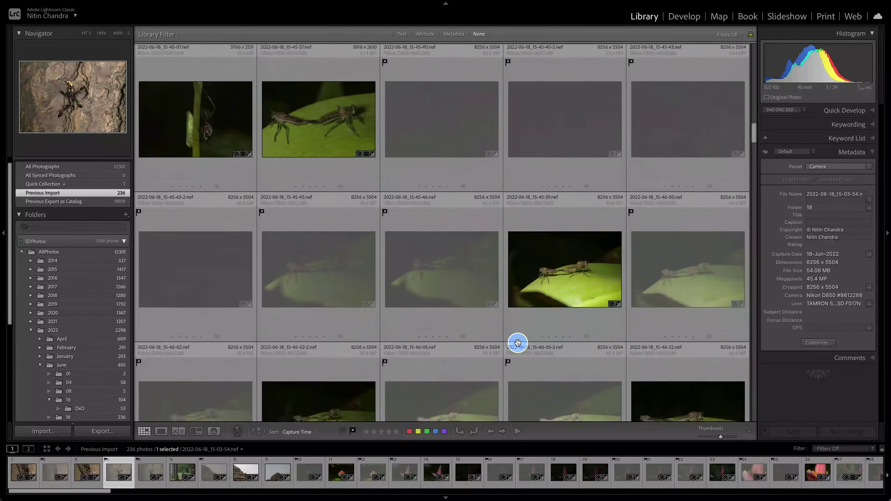
scroll(517, 343, up, 15)
key(super+BackSpace)
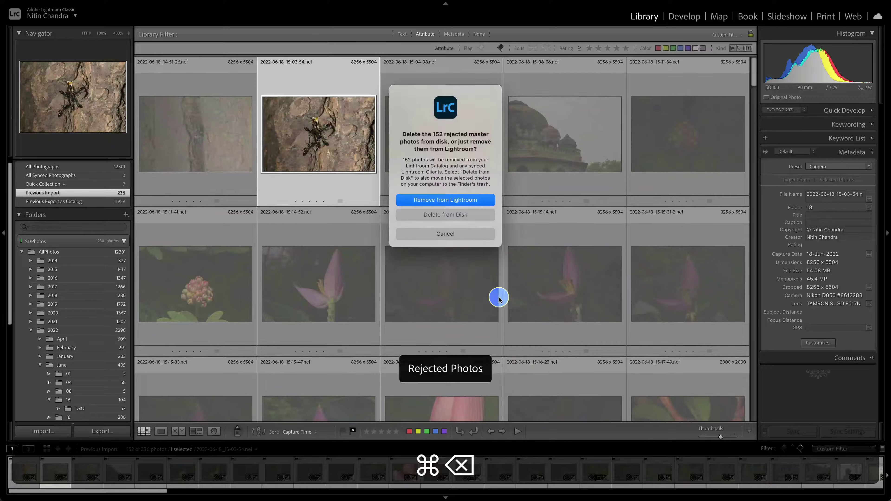
click(453, 215)
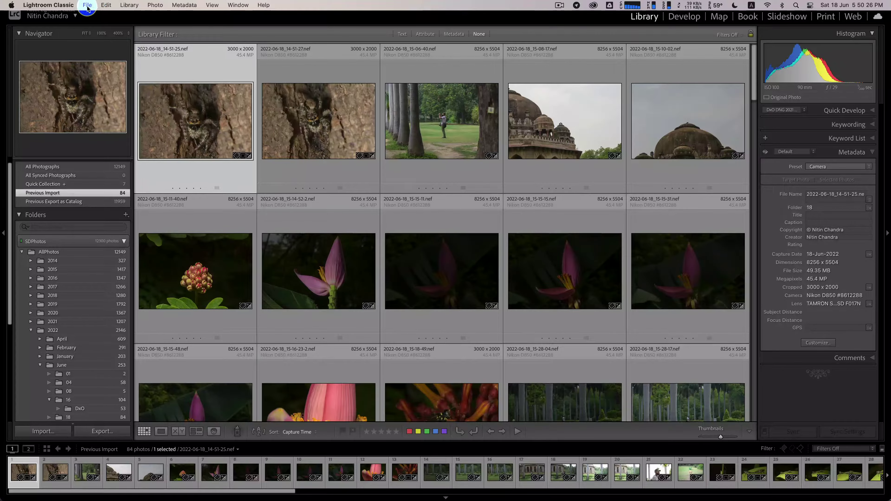
Step: Examine the DxO PureRAW 2 method, output format and destination folder options for the first photo, and close them without processing
click(87, 8)
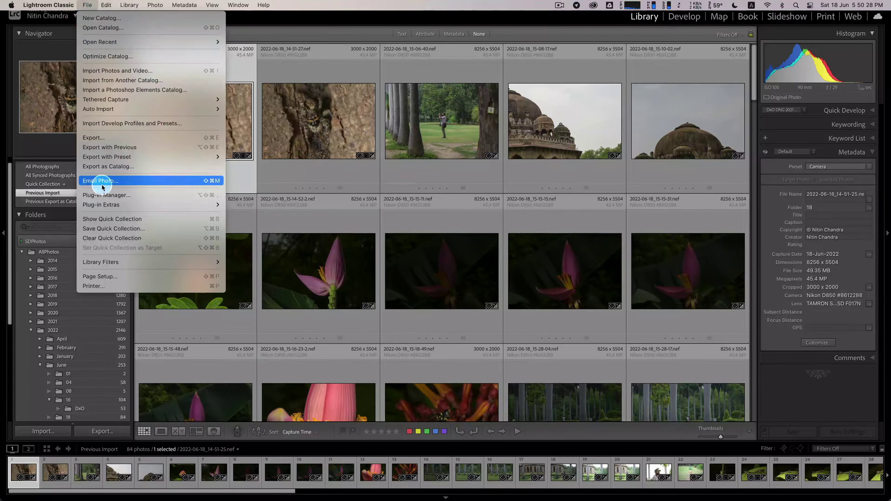
mouse_move(102, 205)
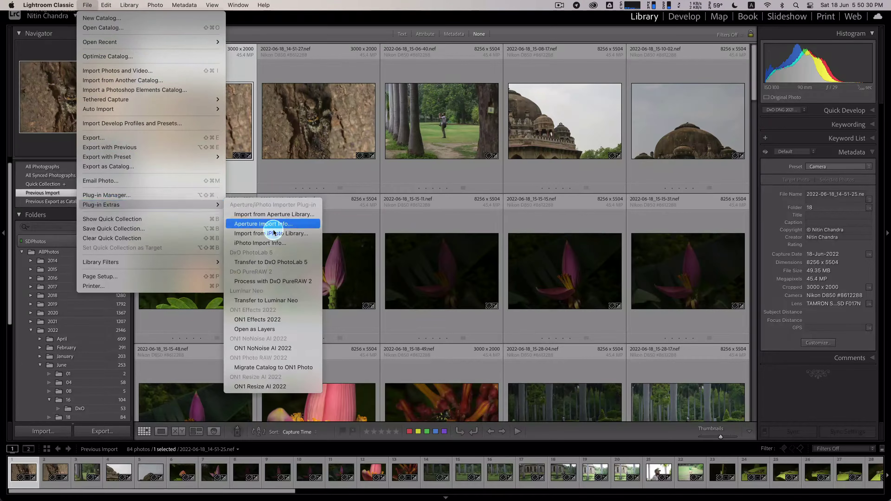
click(273, 281)
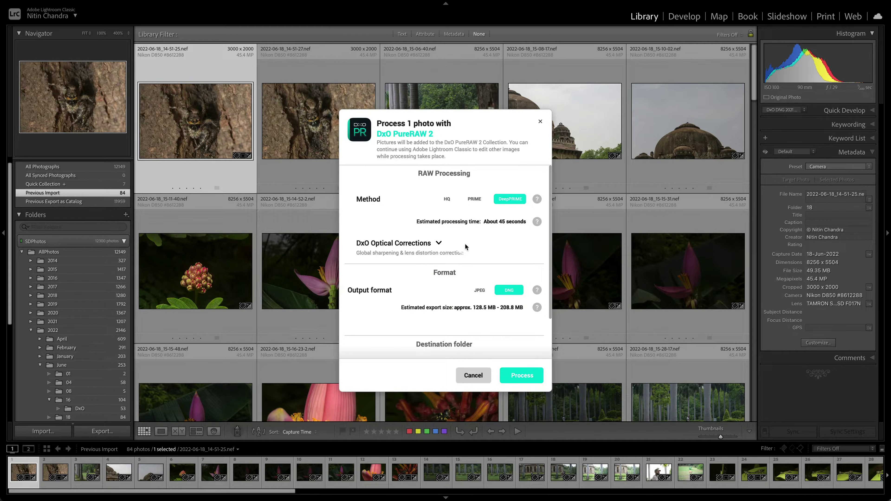
scroll(465, 246, down, 3)
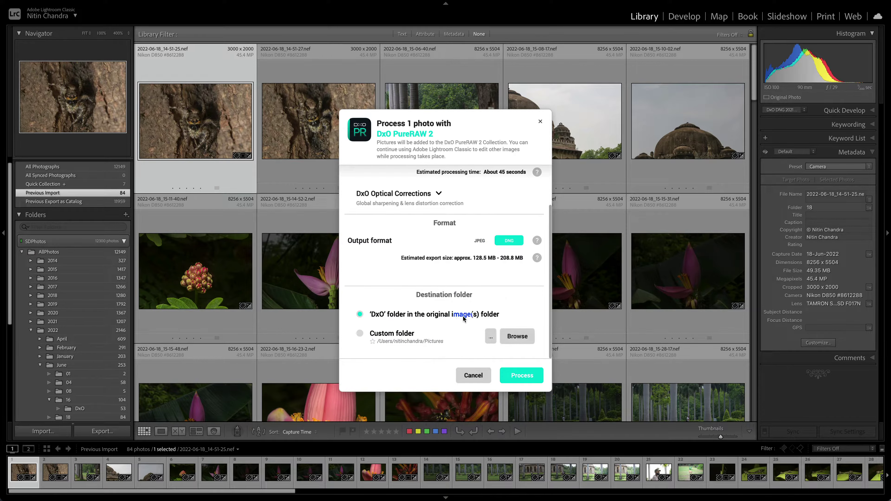
scroll(463, 316, up, 3)
click(466, 375)
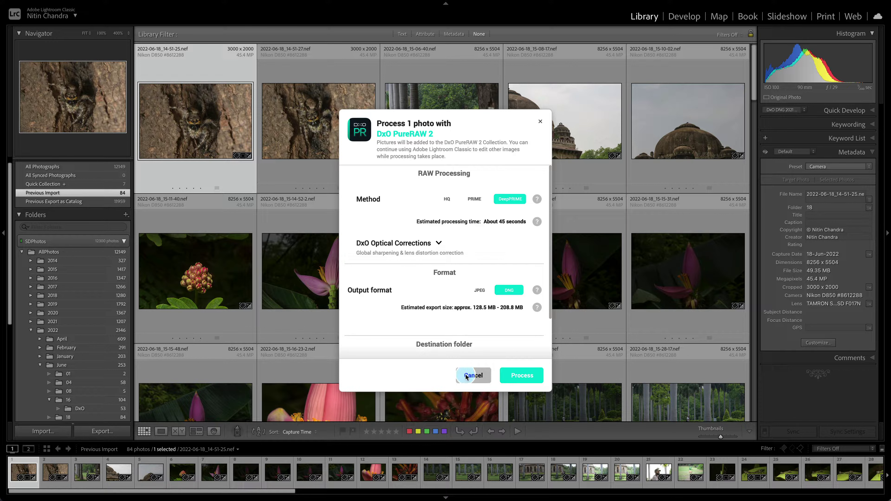
Step: Select only the second photo, 2022-06-18_14-51-27.nef, and reveal its file in Finder
key(super+a)
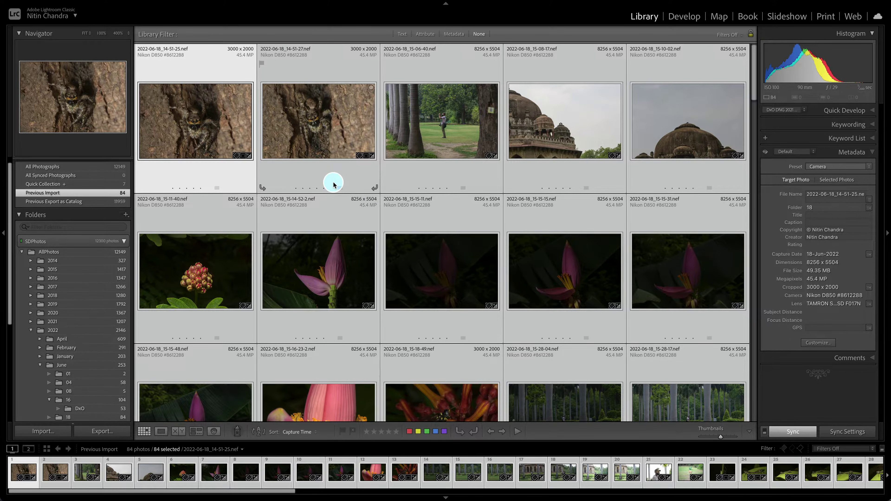
click(326, 182)
right_click(325, 126)
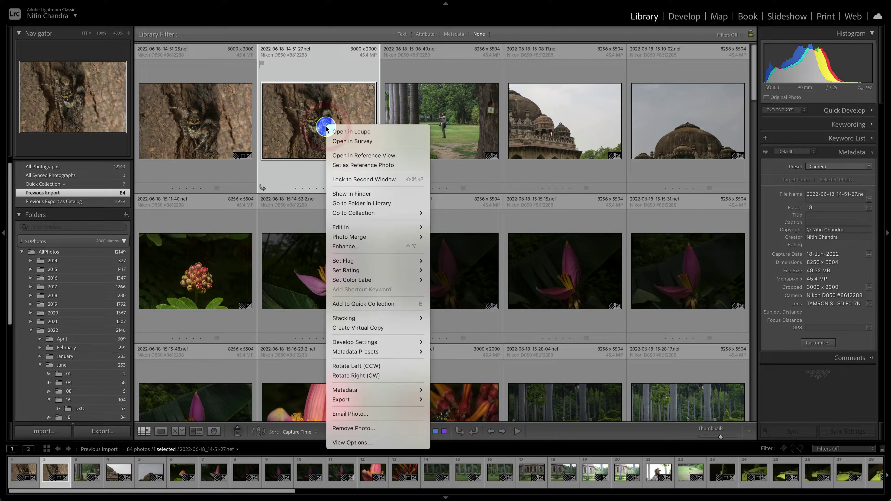
click(358, 194)
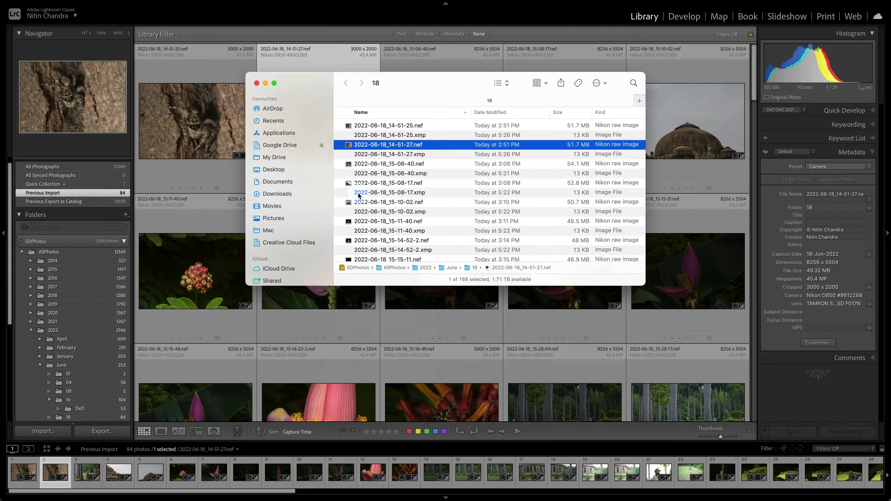
Step: Close the Finder window, then quit Lightroom Classic with the selected photo's file revealed in Finder again
key(super+w)
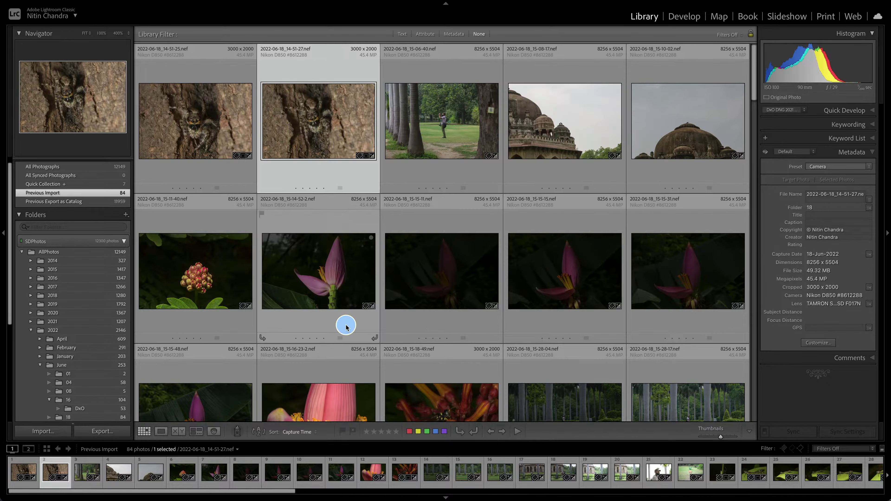
key(super+q)
key(super+r)
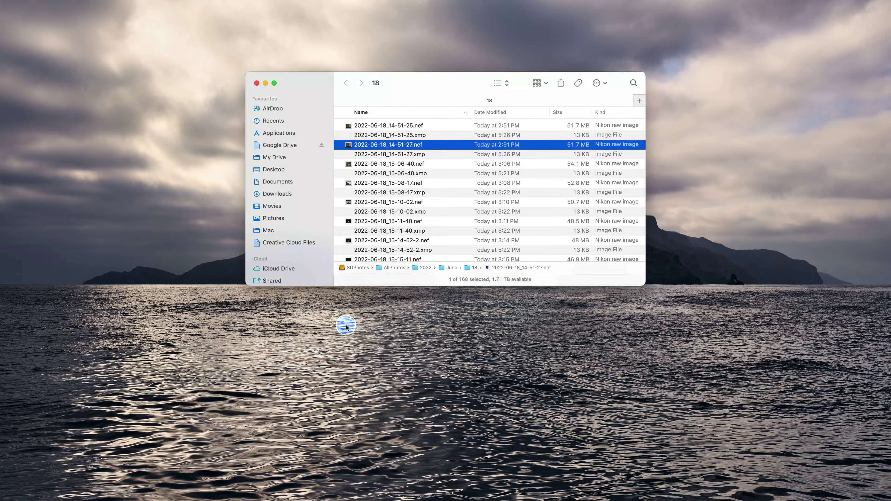
Step: Search the Mac for "dx" to launch DxO PureRAW 2, and move its window aside to uncover the Finder window
key(super+space)
text(dx)
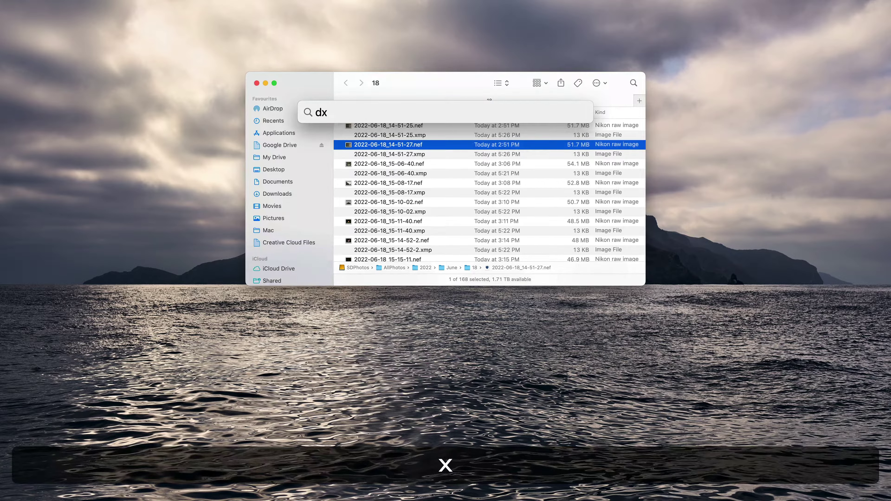
key(Return)
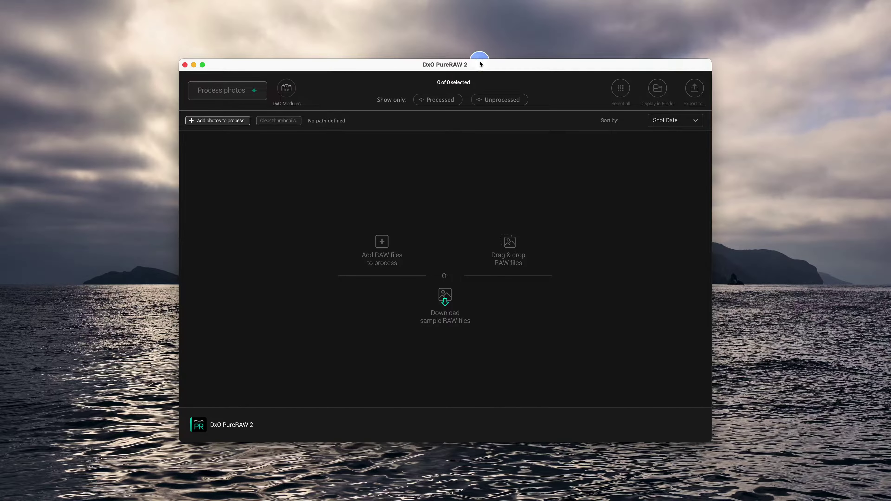
drag(480, 64, 366, 34)
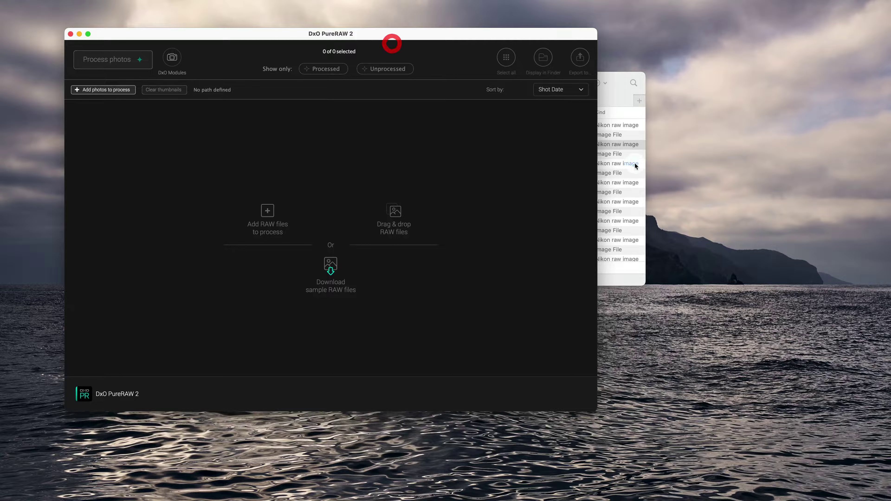
Step: Go up to the June folder in Finder and add the whole folder 18 to DxO PureRAW 2
click(616, 183)
key(super+Up)
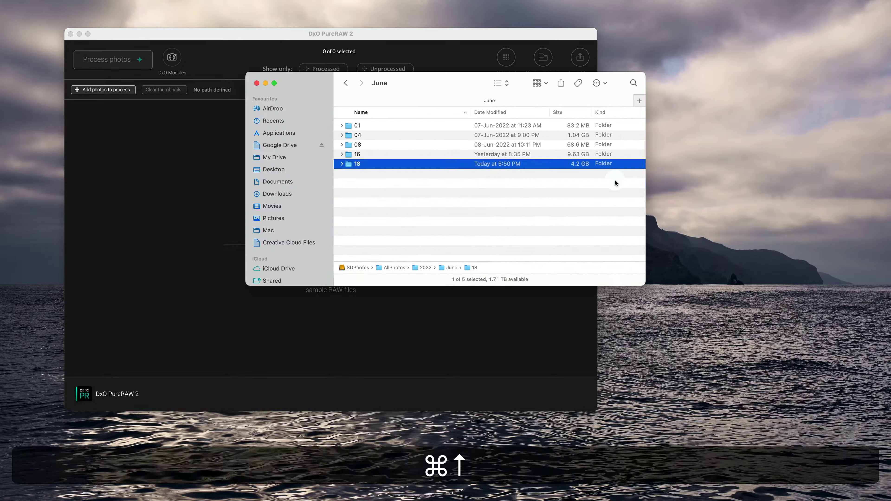
drag(428, 163, 181, 212)
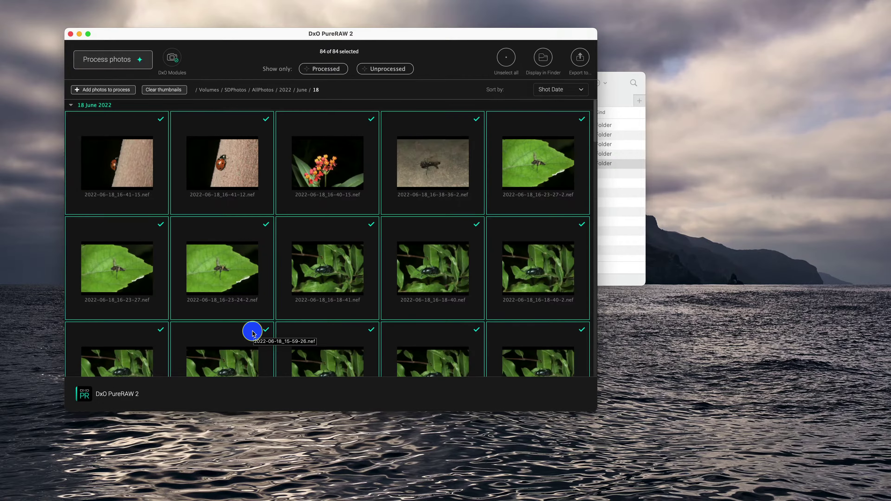
Step: Process all added photos with DeepPRIME to DNG in the 'DxO' subfolder, and filter the list to show only unprocessed photos
click(119, 62)
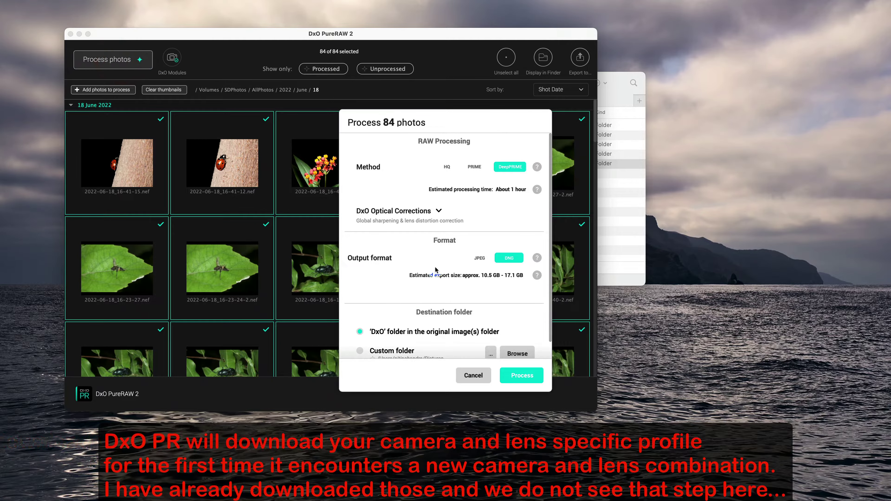
mouse_move(511, 184)
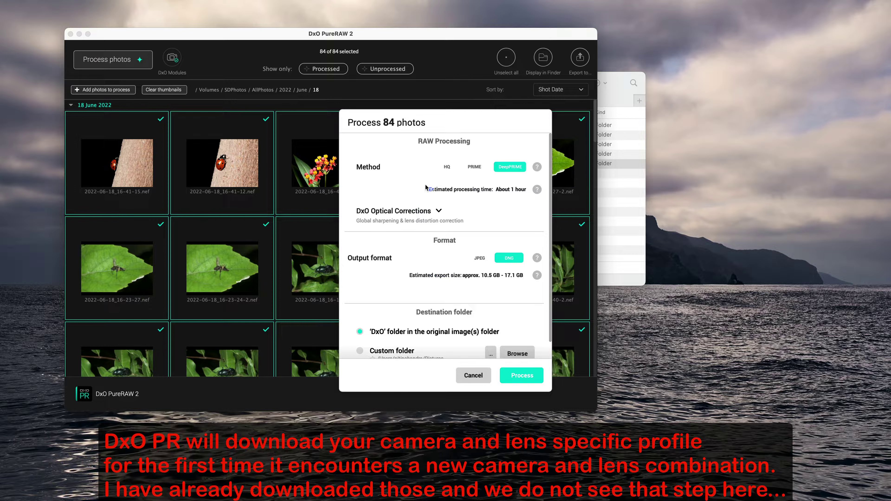
click(513, 378)
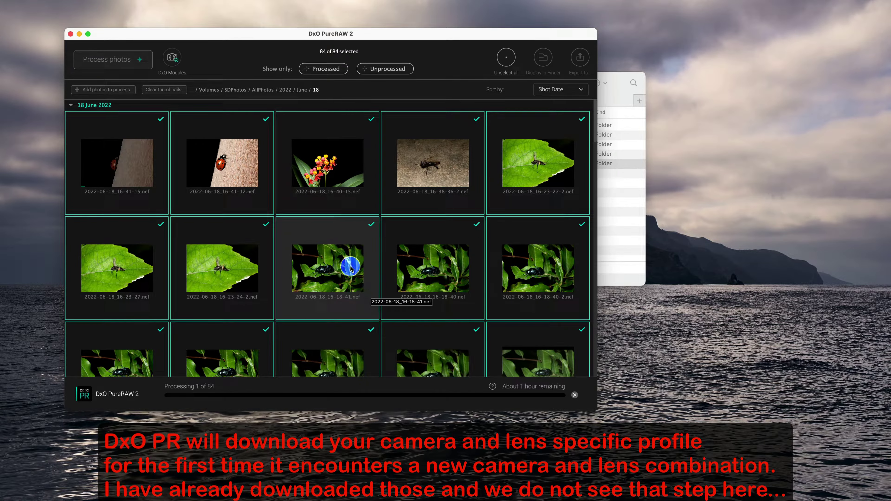
click(386, 70)
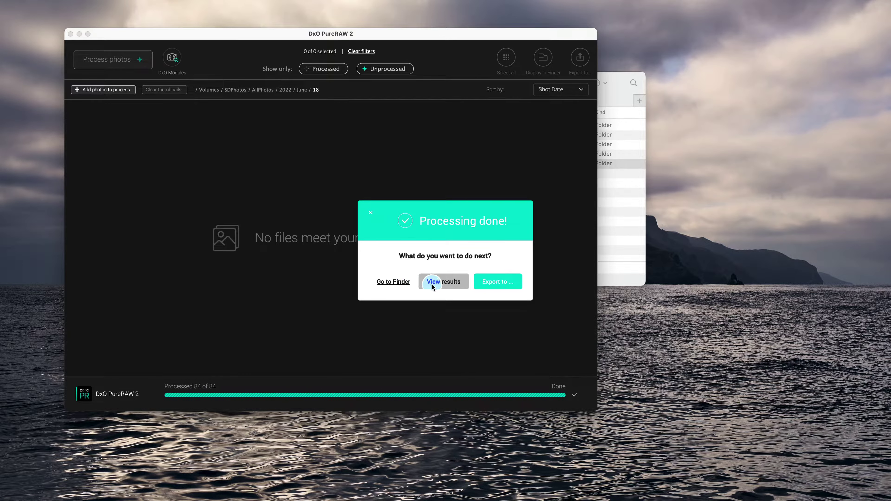
Step: Close the processing-done dialog without exporting, and dismiss the filter tip with "Do not show again" enabled
click(374, 215)
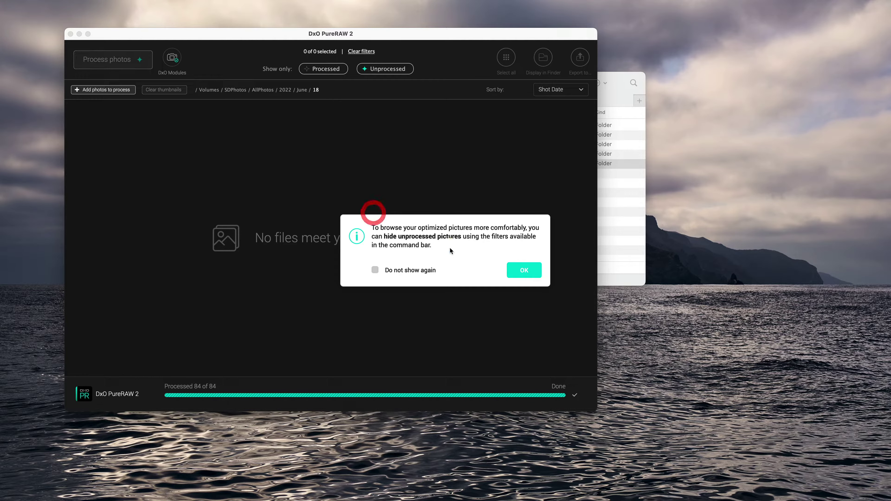
click(410, 270)
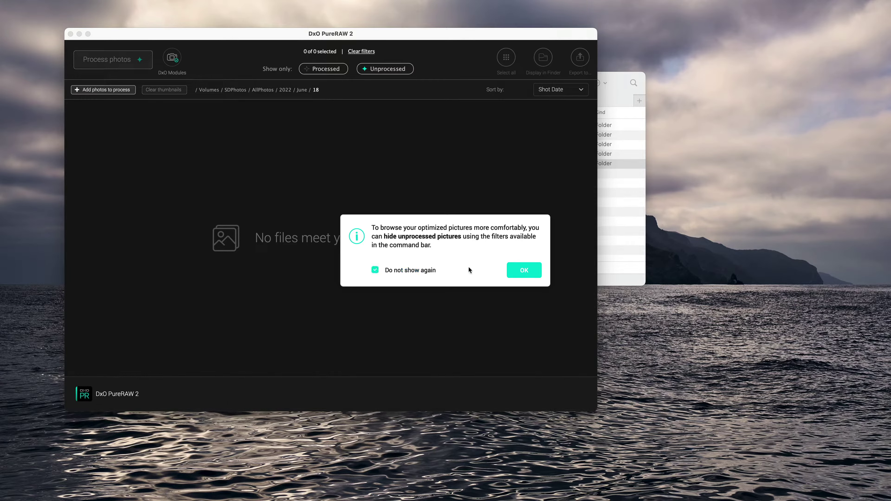
click(525, 270)
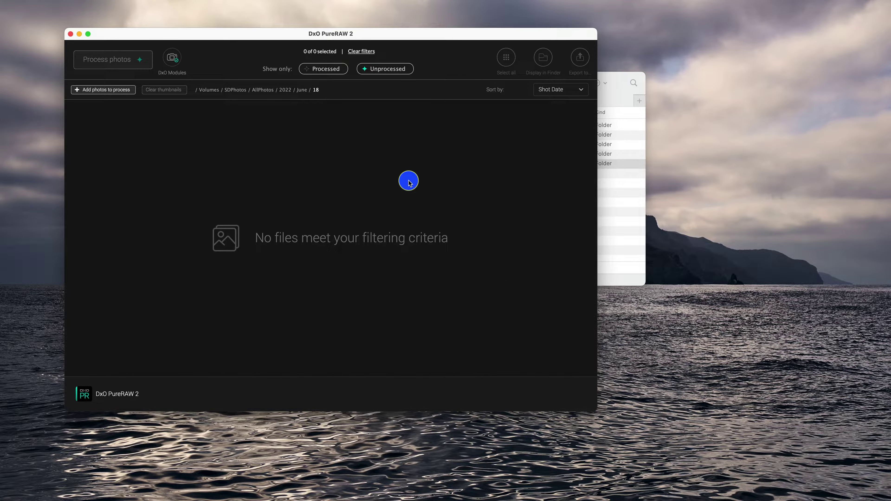
Step: Hide DxO PureRAW 2 and examine the contents of folder 18 and its DxO subfolder in Finder
key(super+h)
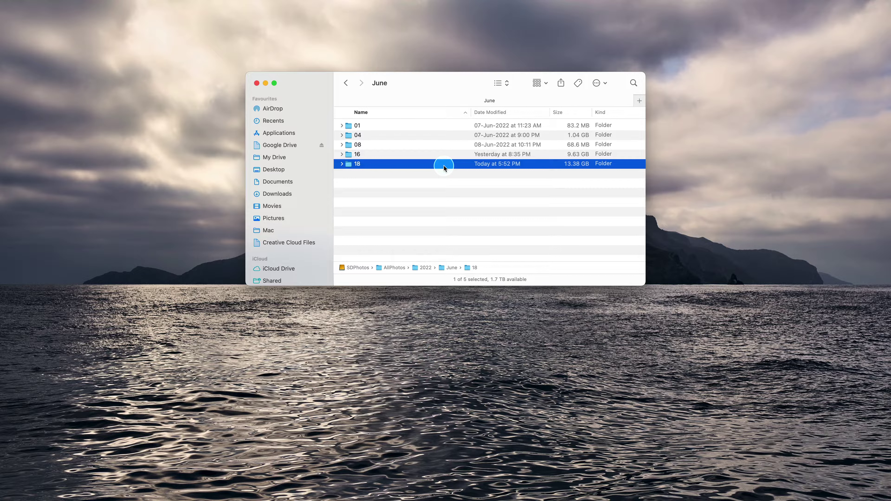
double_click(444, 166)
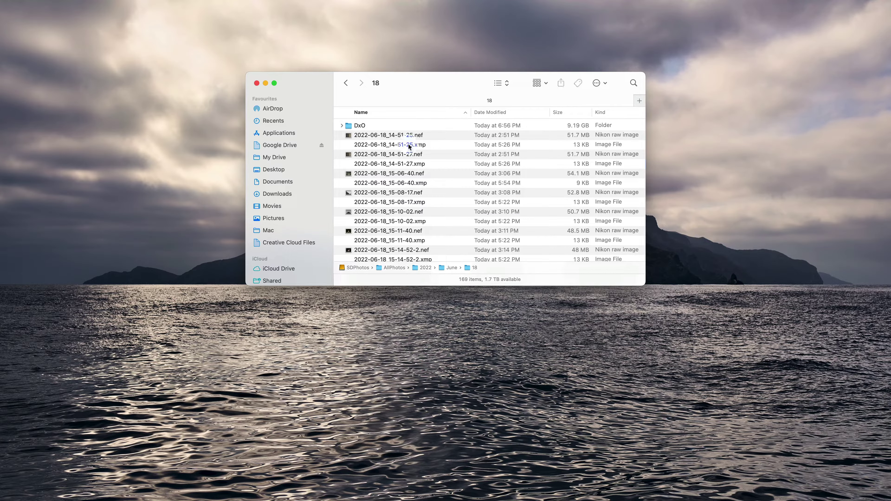
scroll(413, 219, down, 5)
scroll(413, 220, up, 5)
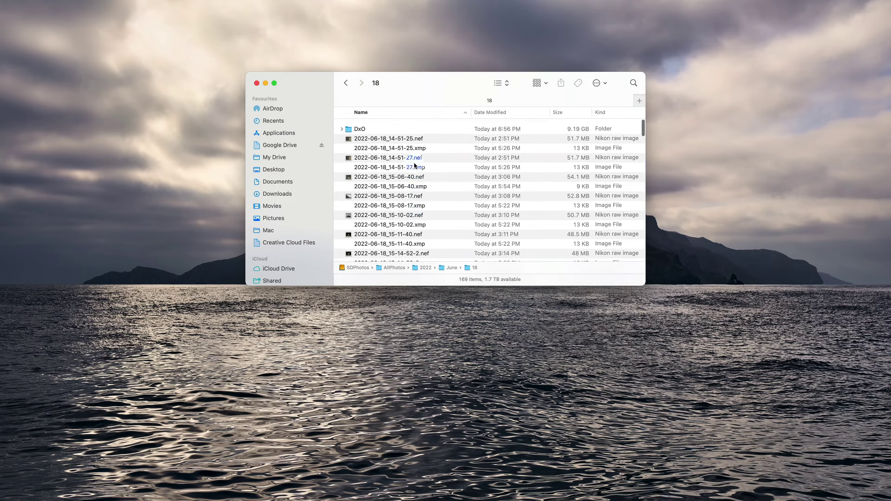
double_click(383, 126)
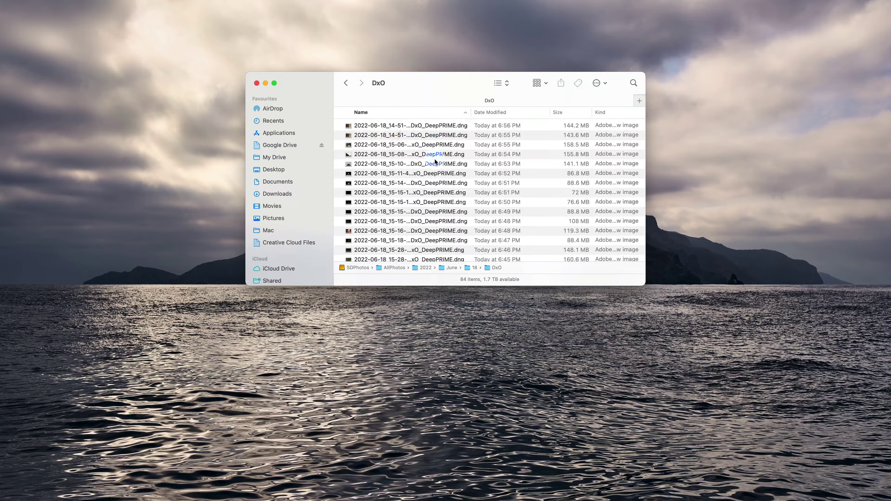
scroll(435, 161, down, 3)
scroll(435, 161, up, 3)
Step: Try moving everything in folder 18 except the DxO folder to the Trash, and undo the deletion
key(ctrl+Up)
key(Down)
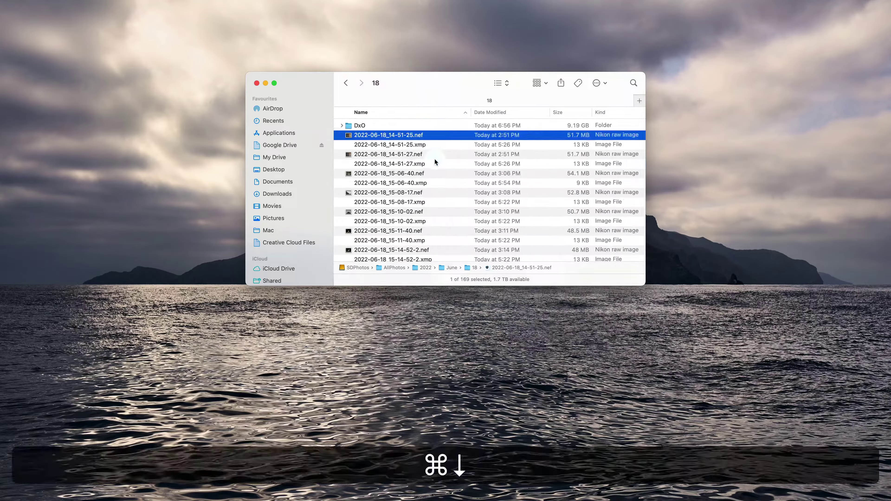
key(super+a)
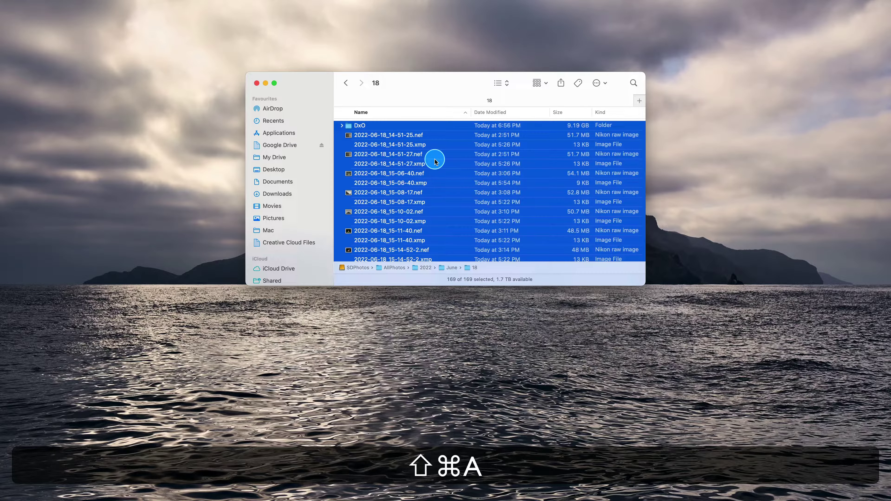
super+click(389, 126)
key(super+BackSpace)
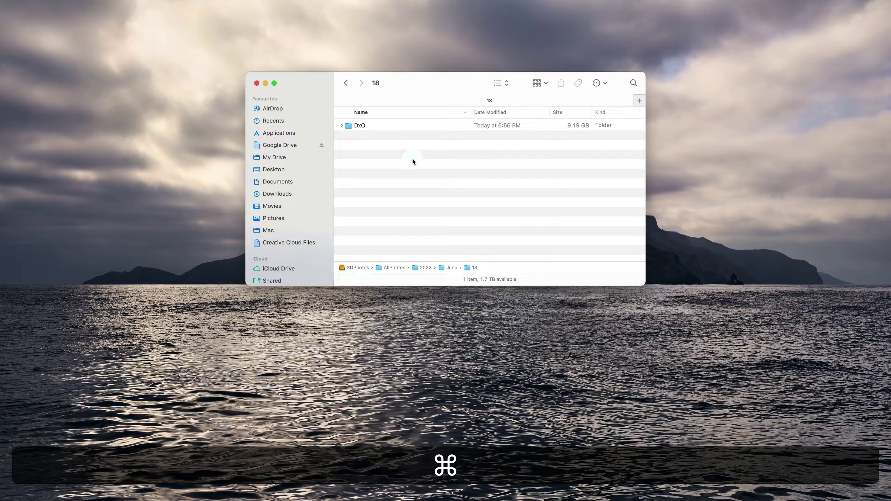
key(super+z)
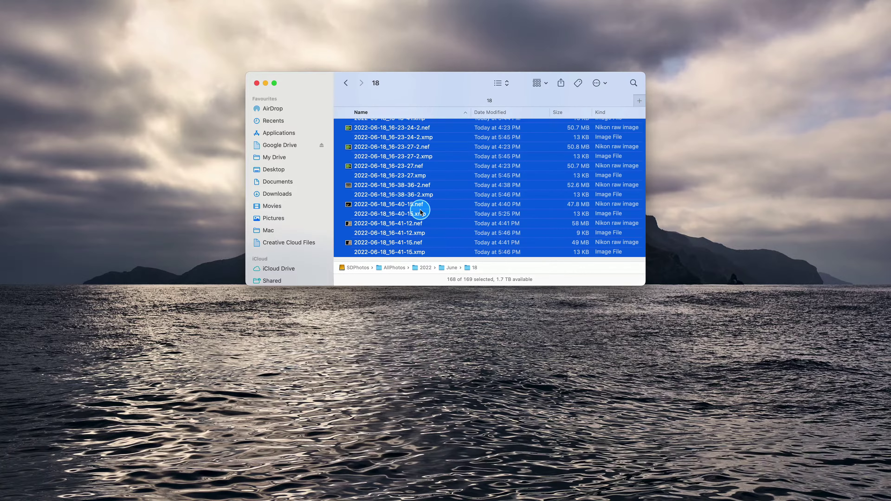
click(418, 323)
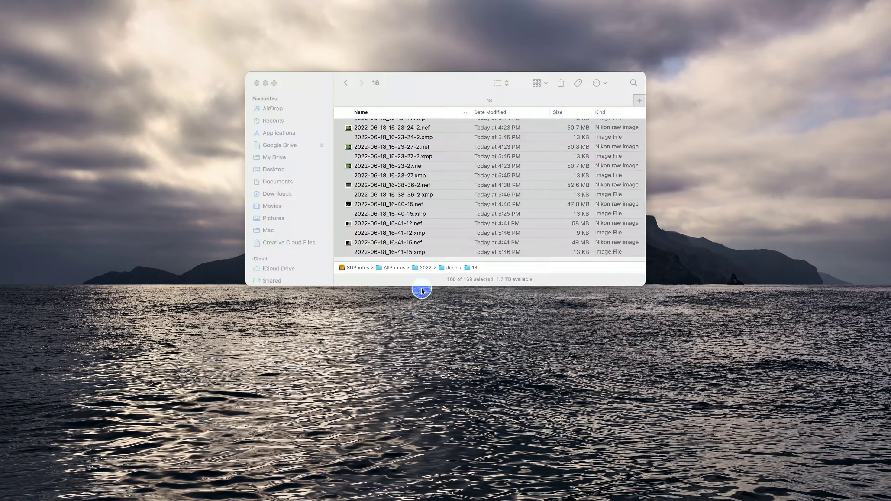
Step: Return to the June folder in Finder and open Adobe Lightroom Classic
click(463, 171)
key(super+Up)
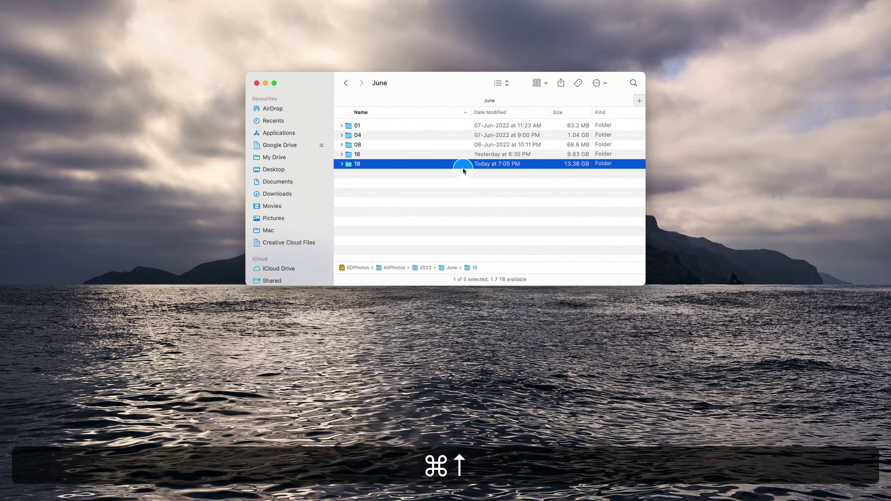
click(269, 352)
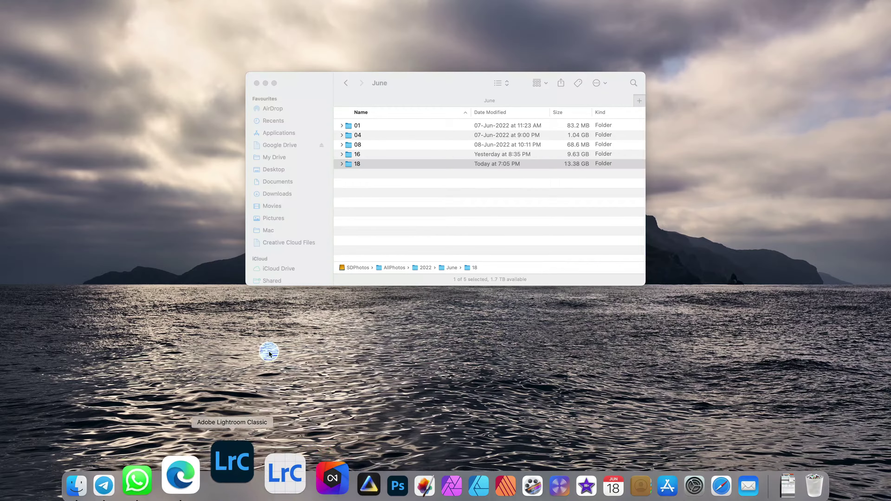
click(464, 328)
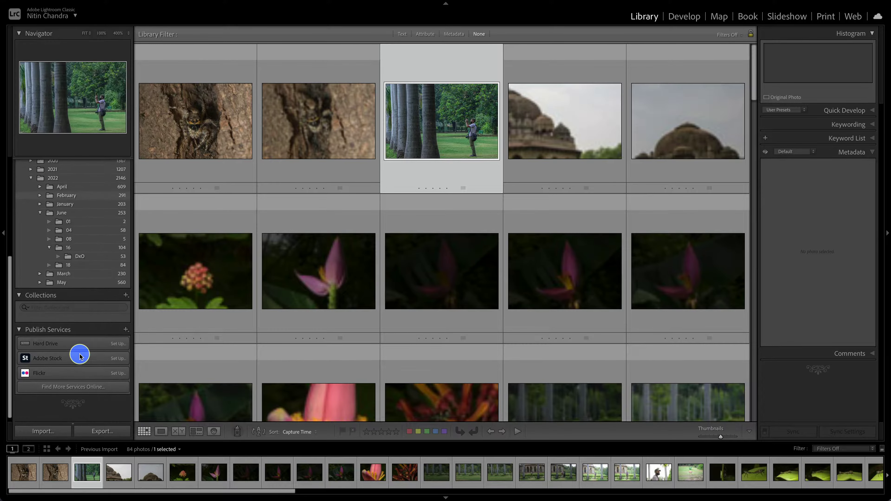
Step: Synchronize folder 18 under 2022/June, importing new photos with the import dialog shown first and scanning for metadata updates
click(50, 355)
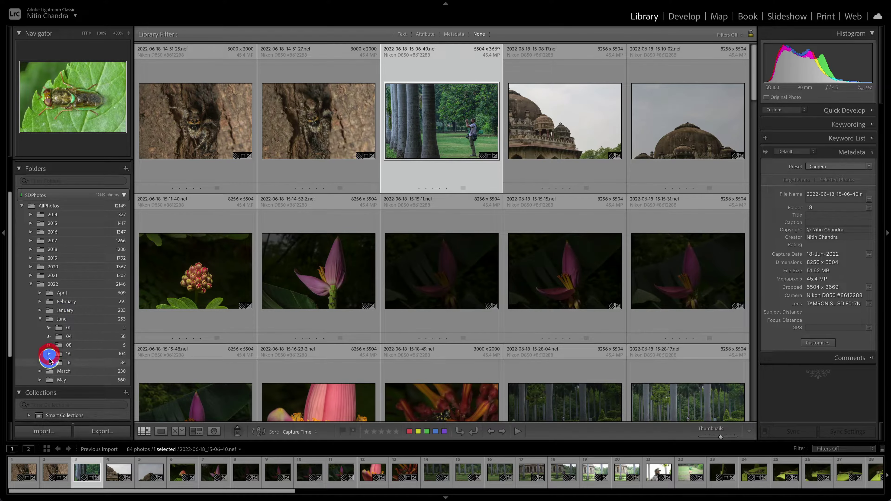
click(50, 365)
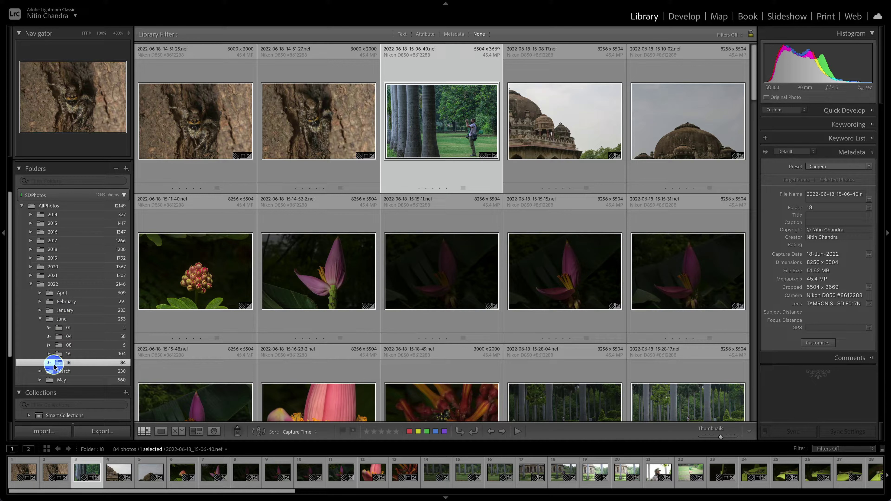
right_click(67, 363)
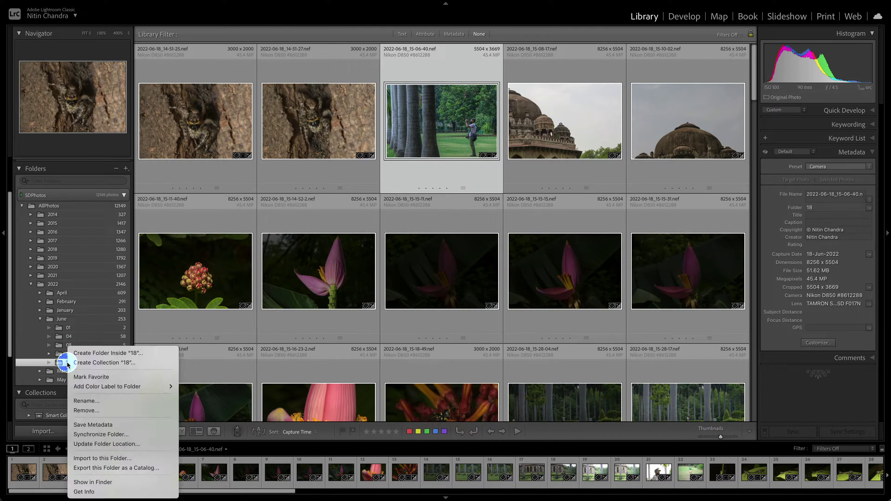
click(92, 435)
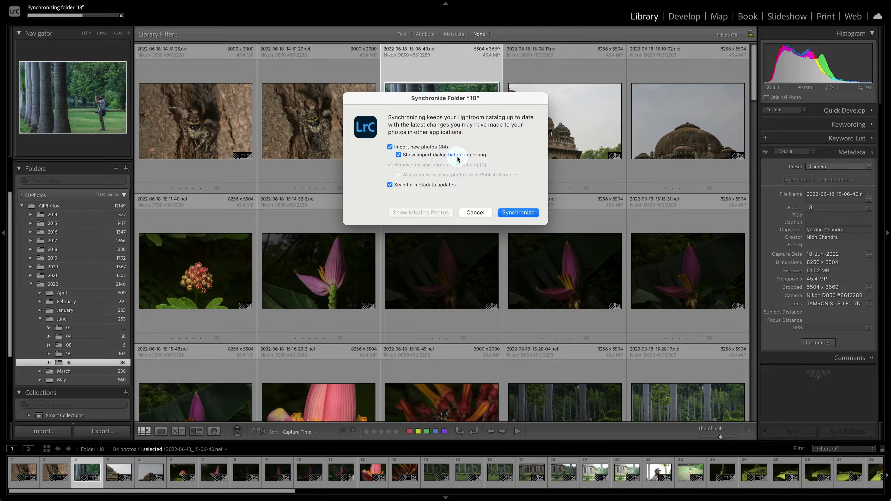
click(514, 211)
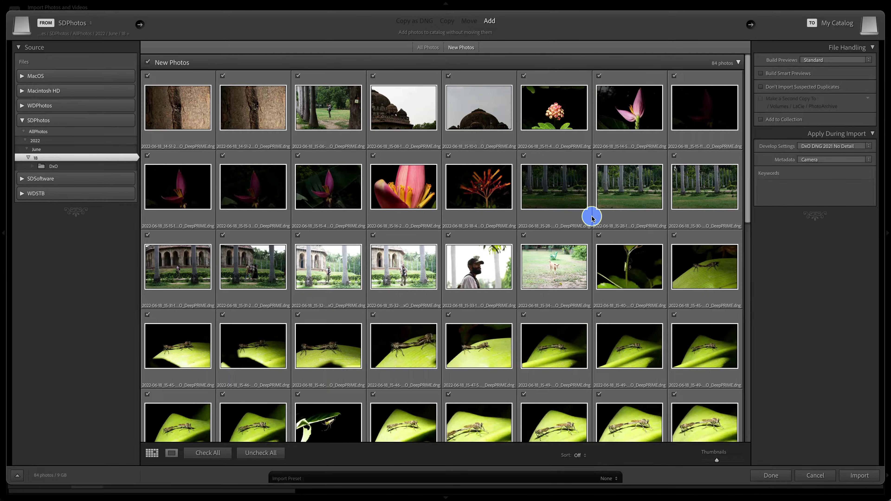
Step: Set the import's Develop Settings and Metadata both to None, and import the new DeepPRIME DNG files
click(827, 147)
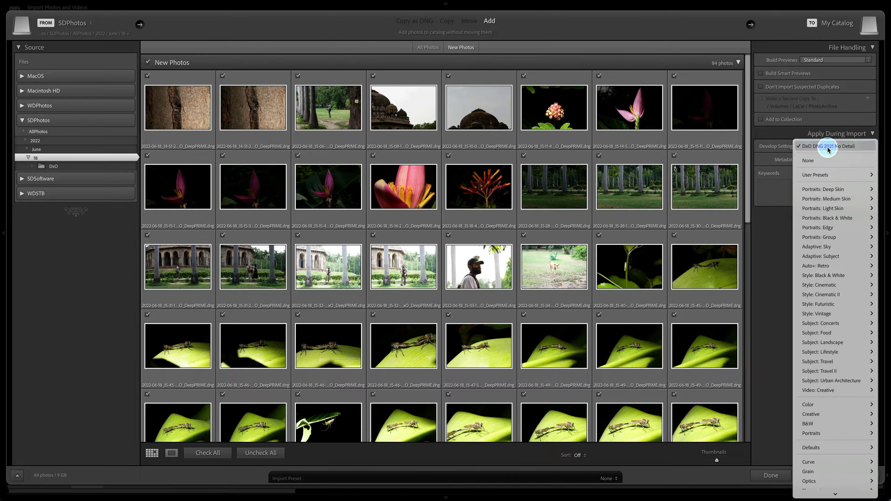
click(822, 161)
click(818, 160)
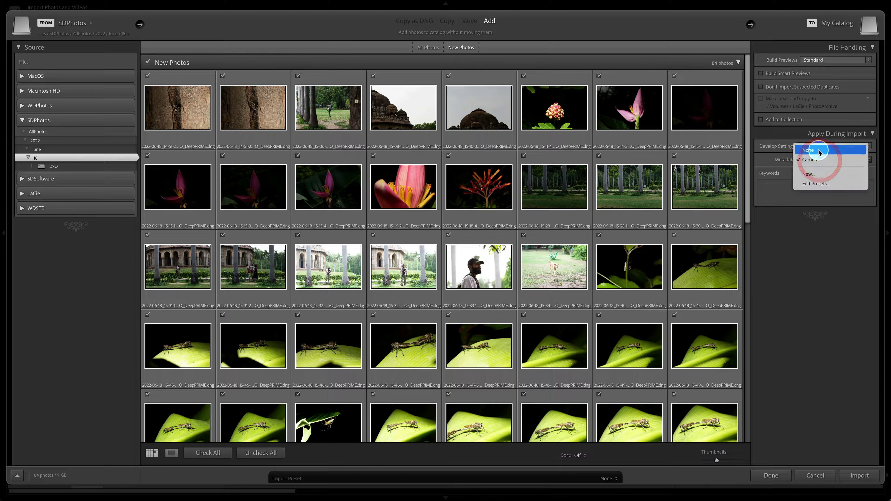
click(819, 150)
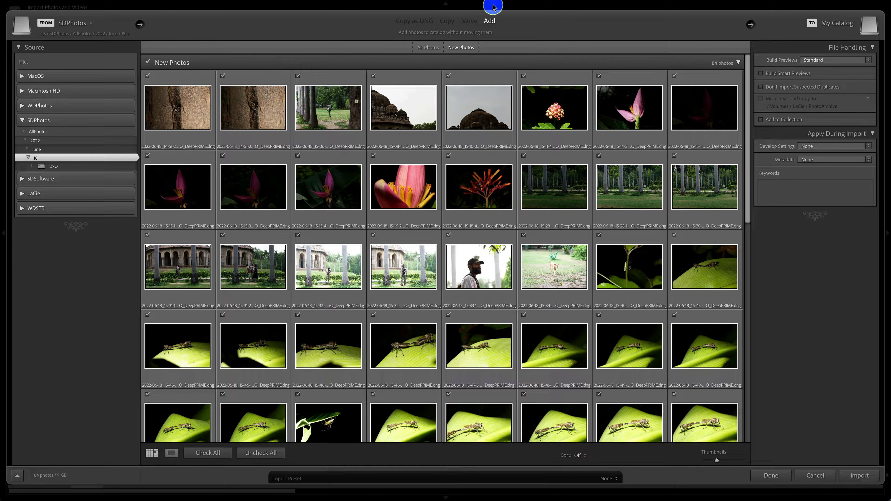
click(862, 476)
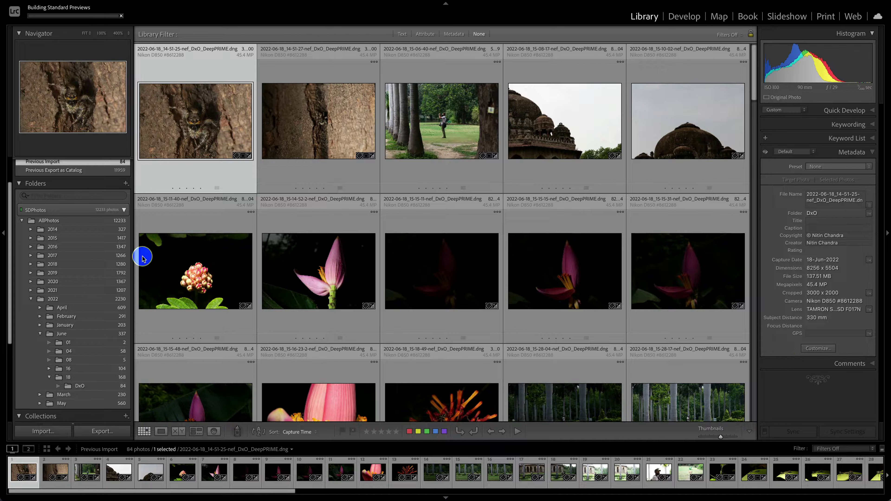
Step: Show all photos in folder 18 and compare the first DeepPRIME DNG with its original NEF in the grid
click(80, 376)
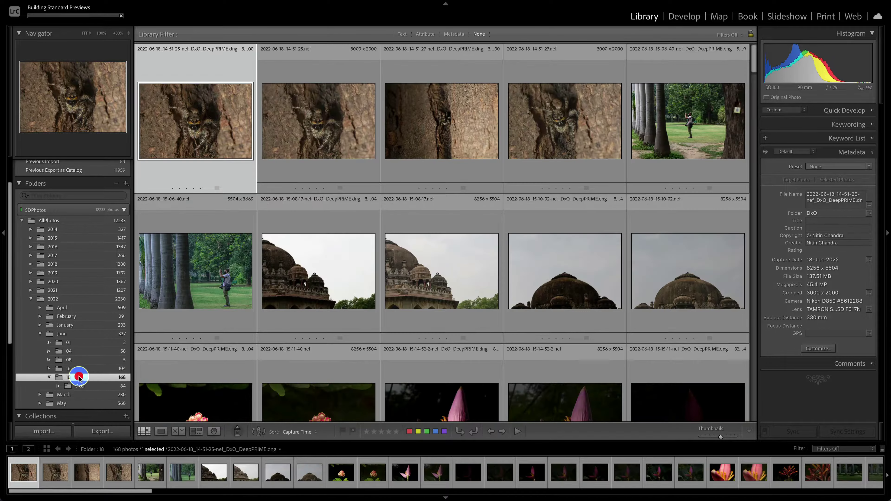
click(320, 168)
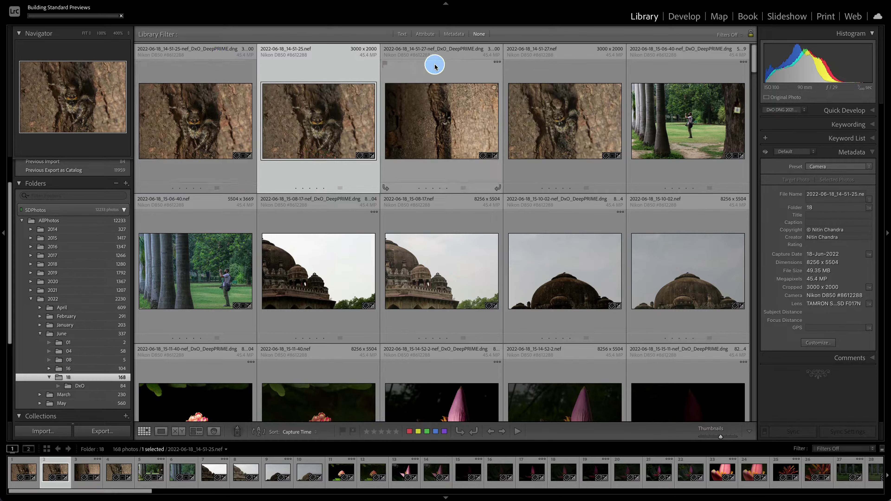
click(215, 140)
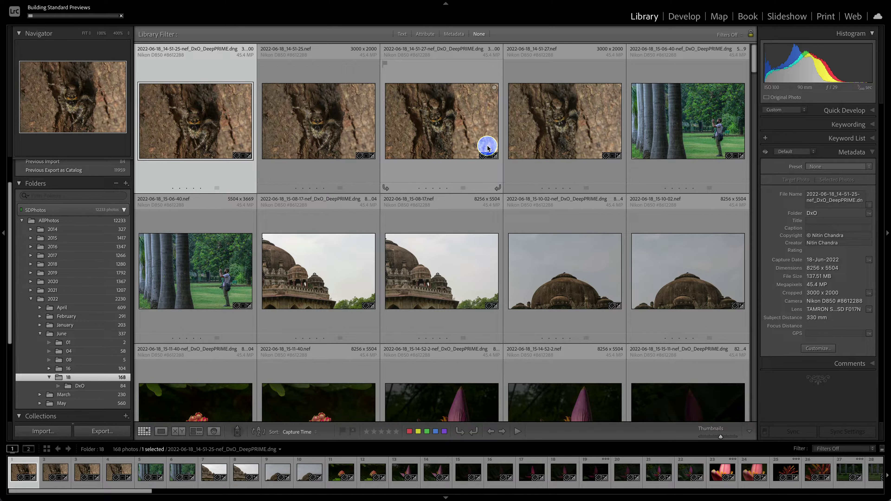
key(Right)
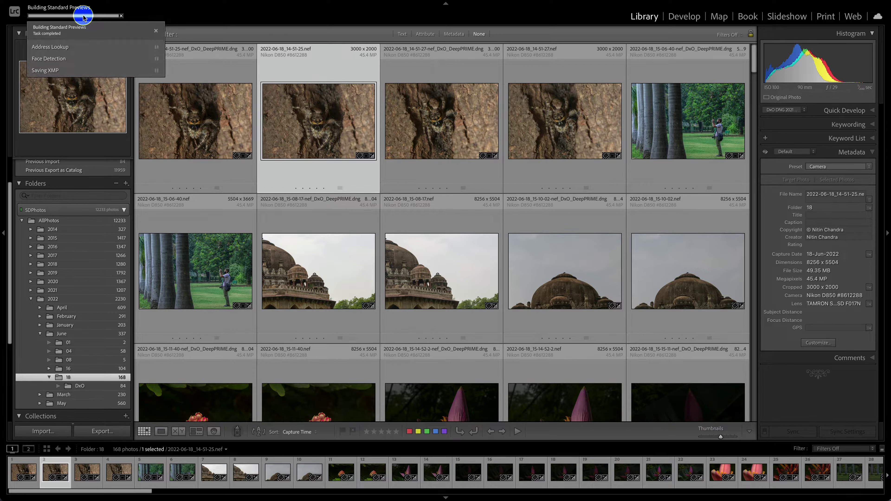
click(215, 126)
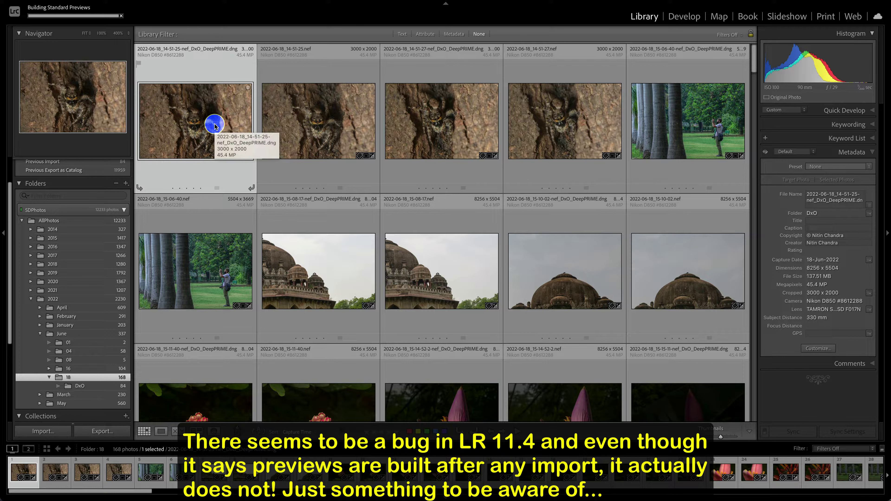
click(295, 179)
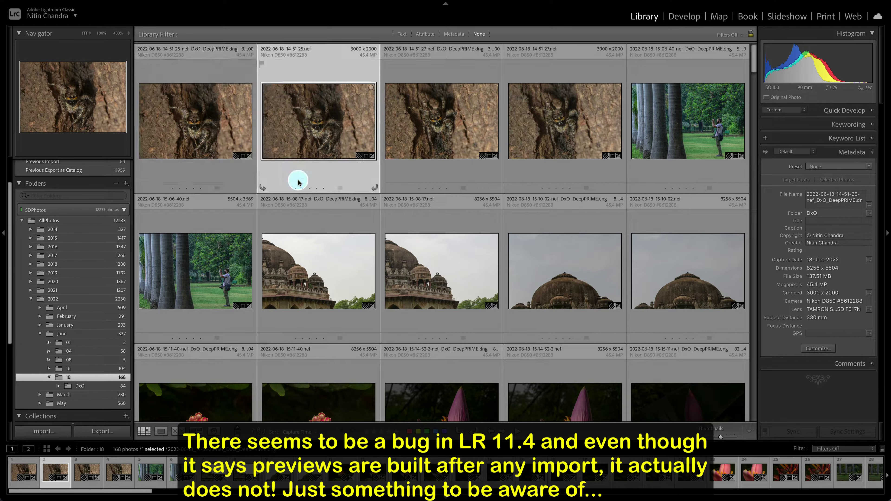
click(252, 179)
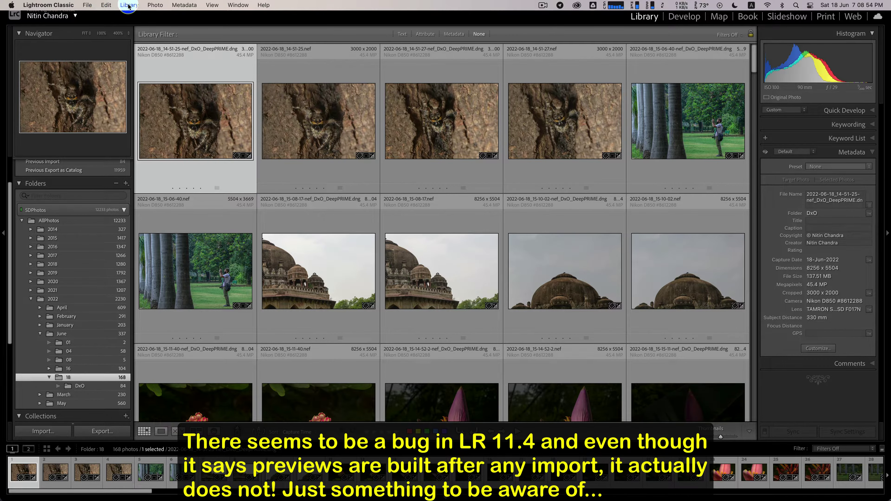
Step: Build standard-sized previews for all photos in folder 18 and dismiss the completion notice
click(128, 5)
mouse_move(207, 271)
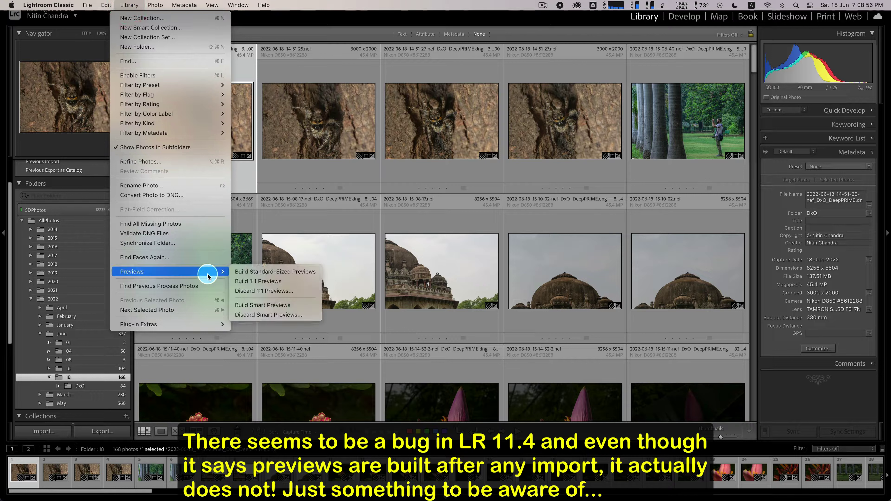
click(269, 274)
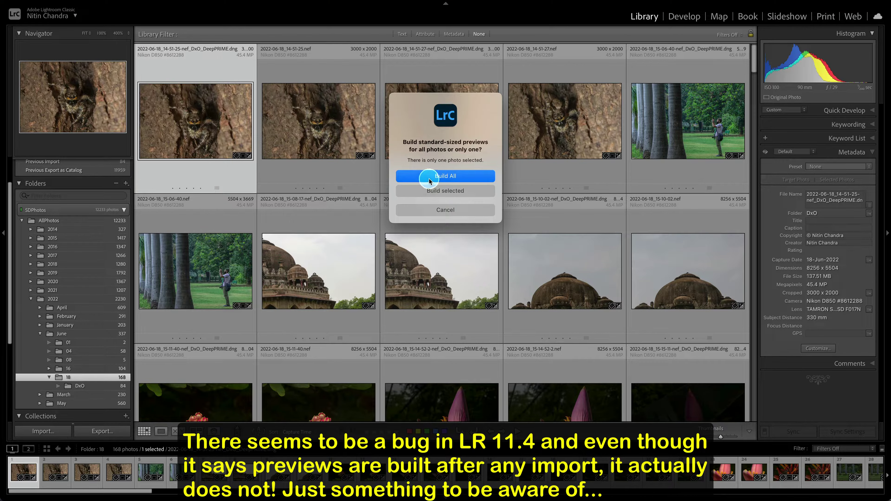
click(430, 180)
click(96, 16)
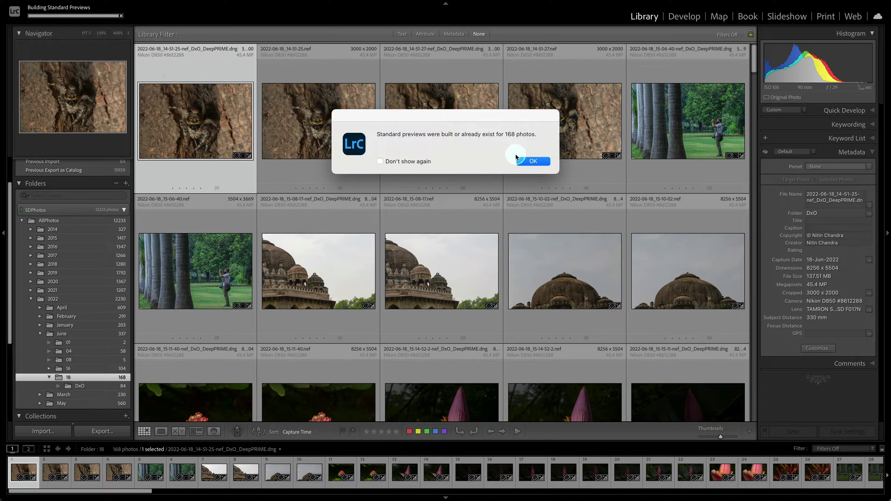
click(533, 162)
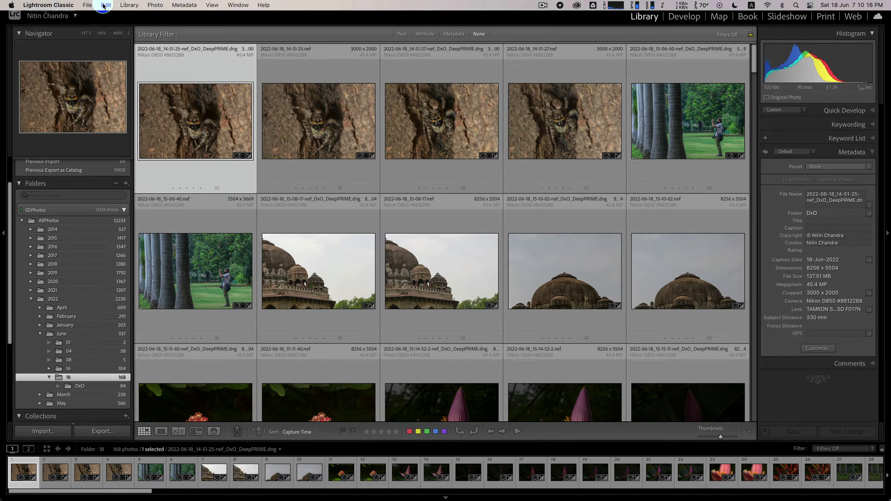
Step: Rerun the standard-sized preview build for all photos in folder 18 to check that the previews are up to date
click(130, 5)
mouse_move(213, 271)
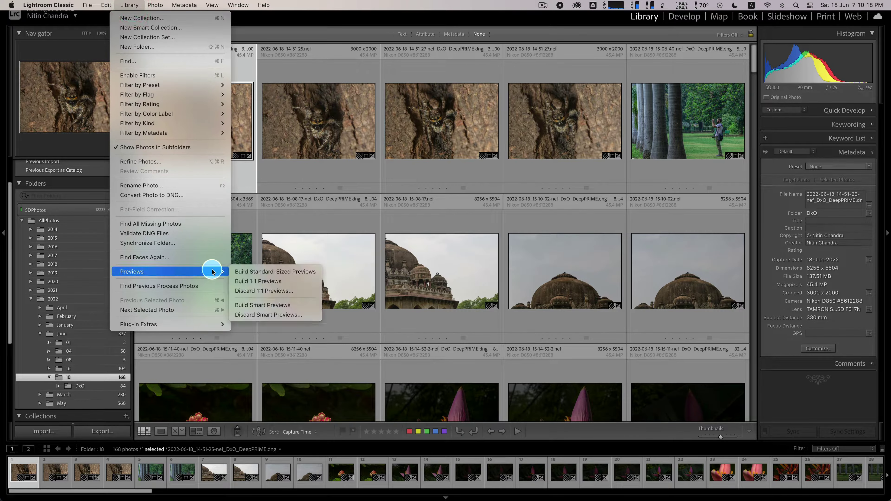
click(255, 272)
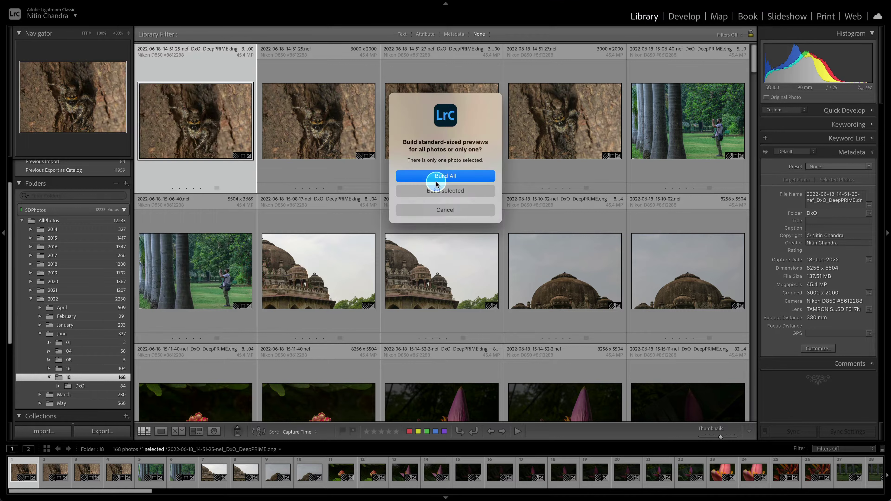
click(437, 179)
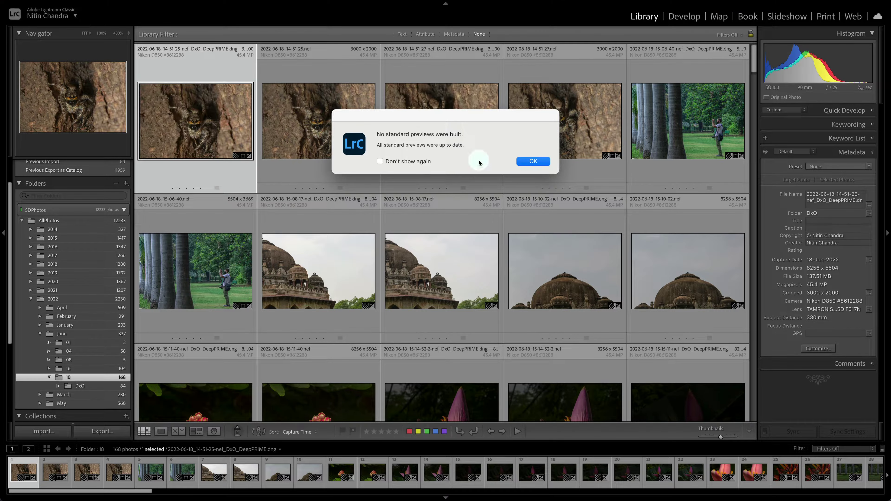
click(523, 162)
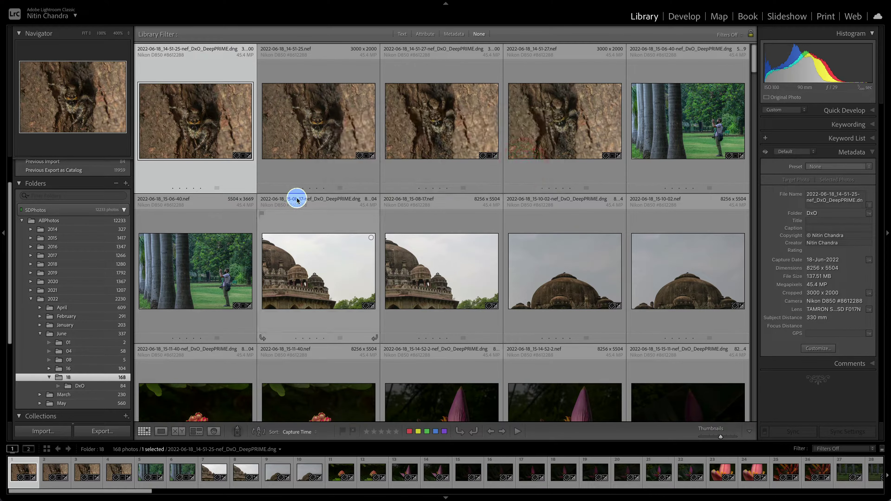
Step: Compare the 2022-06-18_14-51-25 spider DNG with its NEF in Develop, inspecting detail at 100% and cycling the info overlay to show file names
click(291, 133)
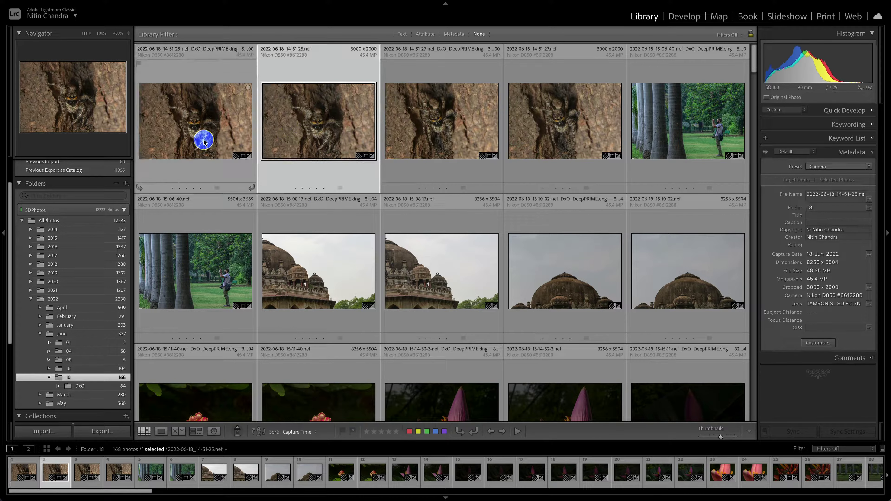
click(202, 140)
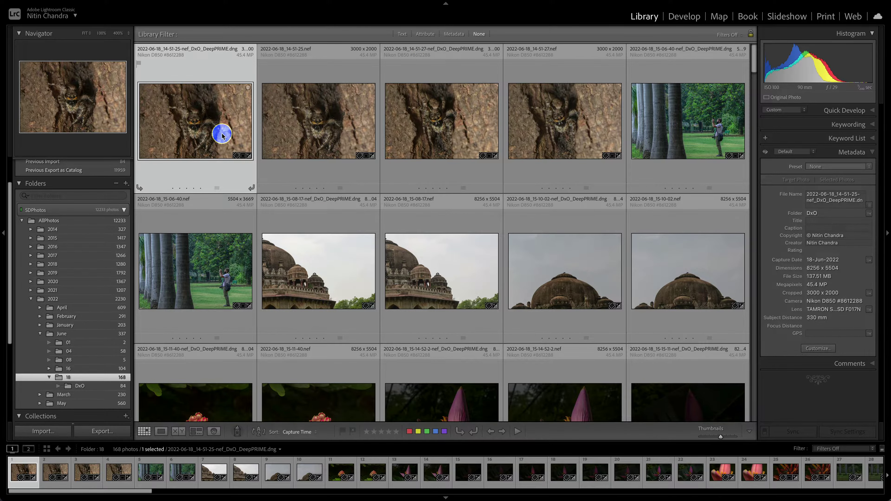
key(d)
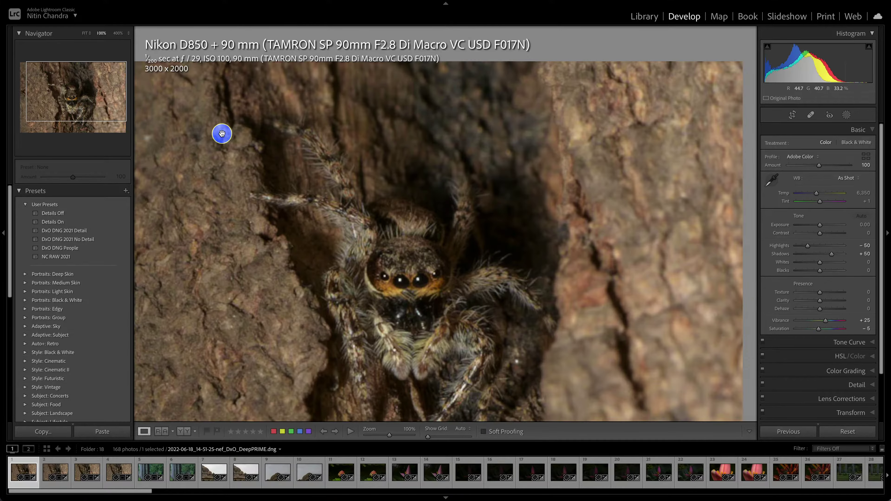
click(329, 174)
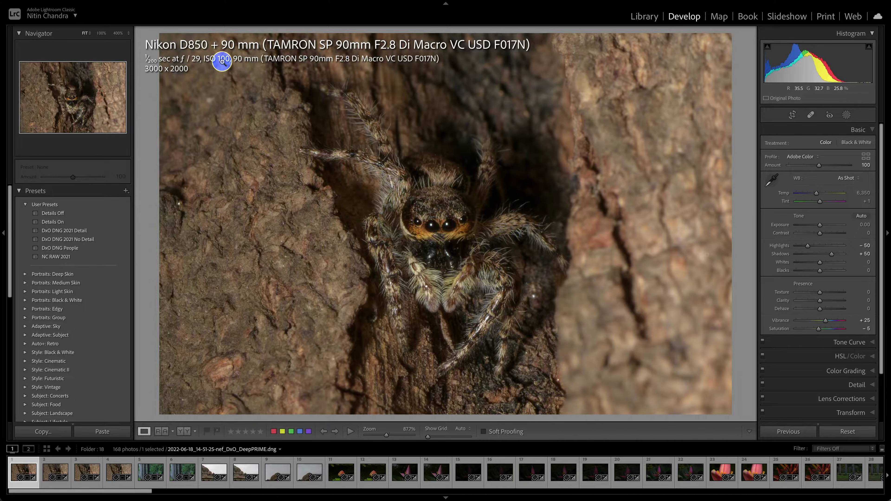
key(i)
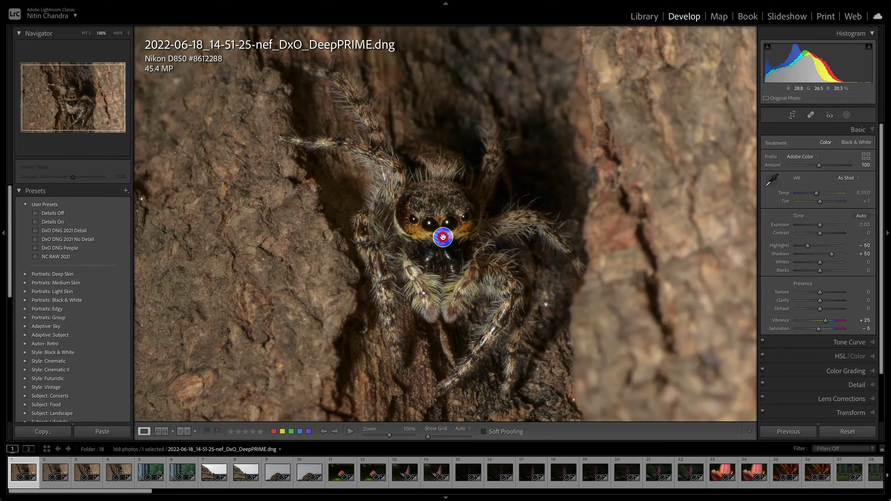
key(Right)
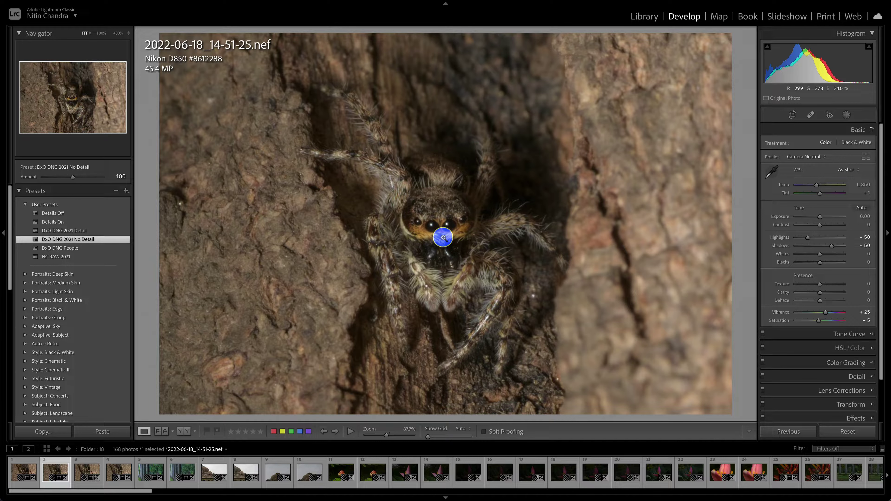
Step: Compare the DeepPRIME DNG and NEF versions of the 2022-06-18_15-08-17 and 2022-06-18_15-10-02 dome photos in Develop
click(210, 487)
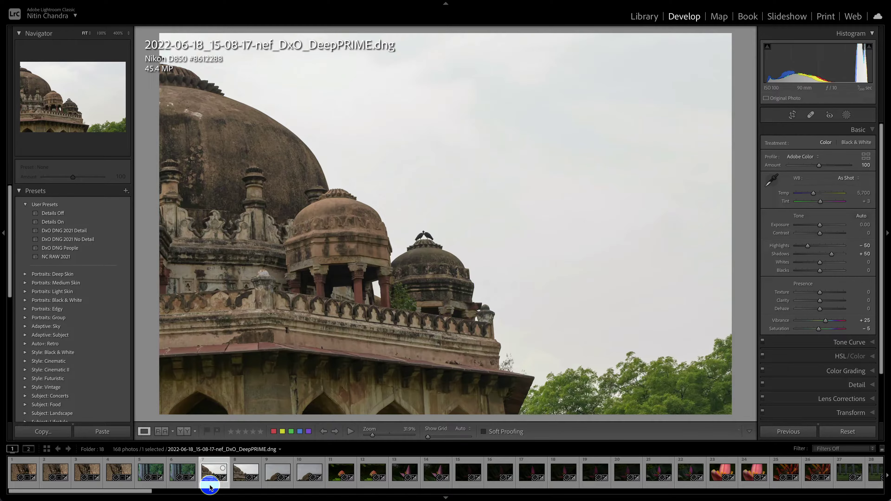
key(Right)
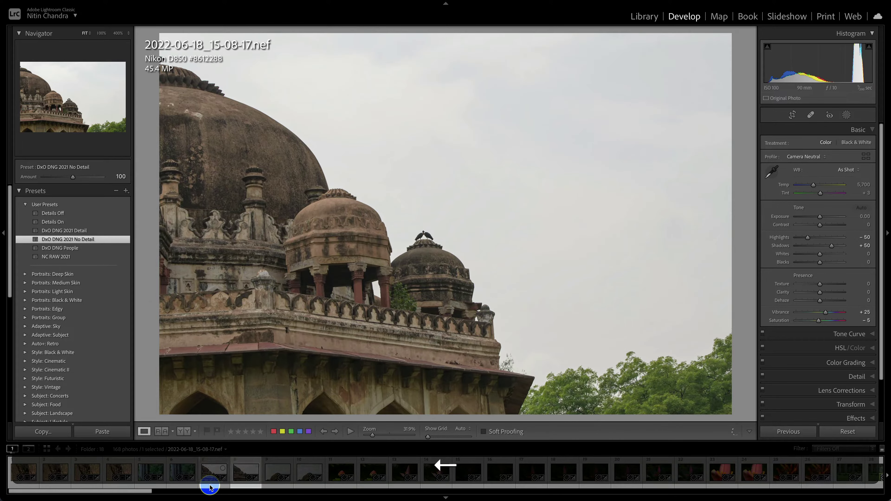
key(Left)
key(Right)
key(Right)
key(Right)
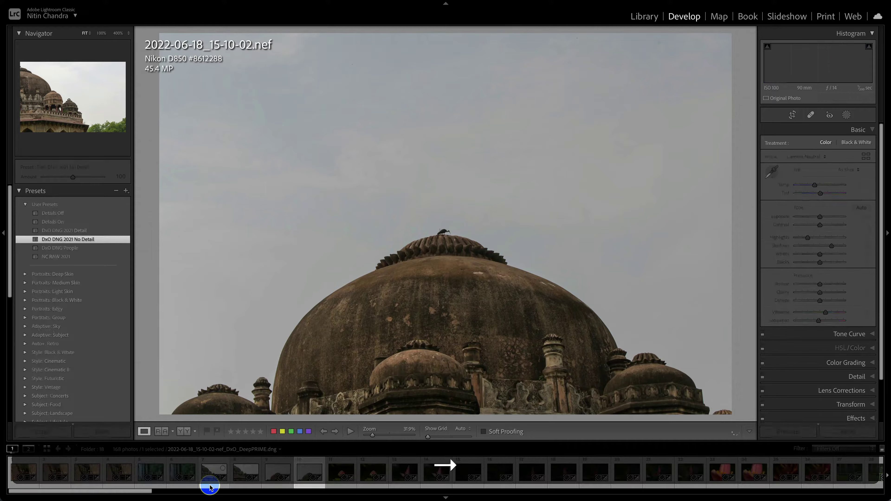
key(Left)
key(Right)
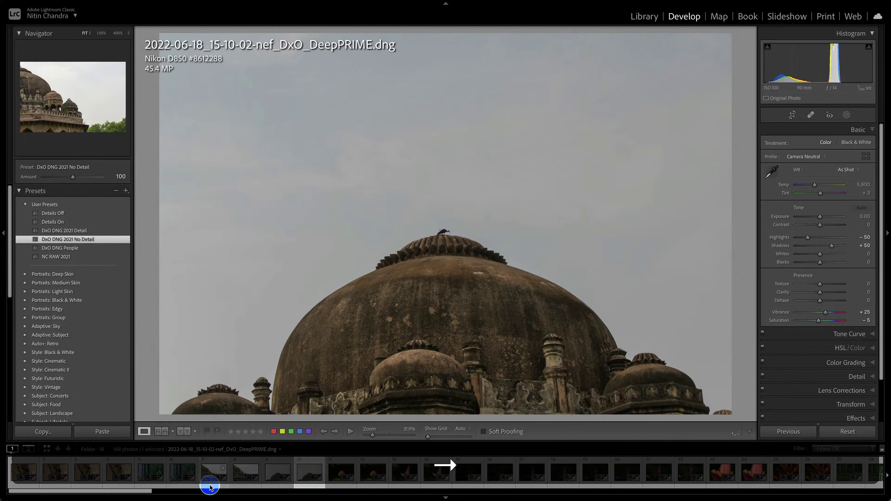
Step: Return to the Library grid and open 2022-06-18_15-40-07-nef_DxO_DeepPRIME.dng, the ant on a green stem, in Loupe view
key(g)
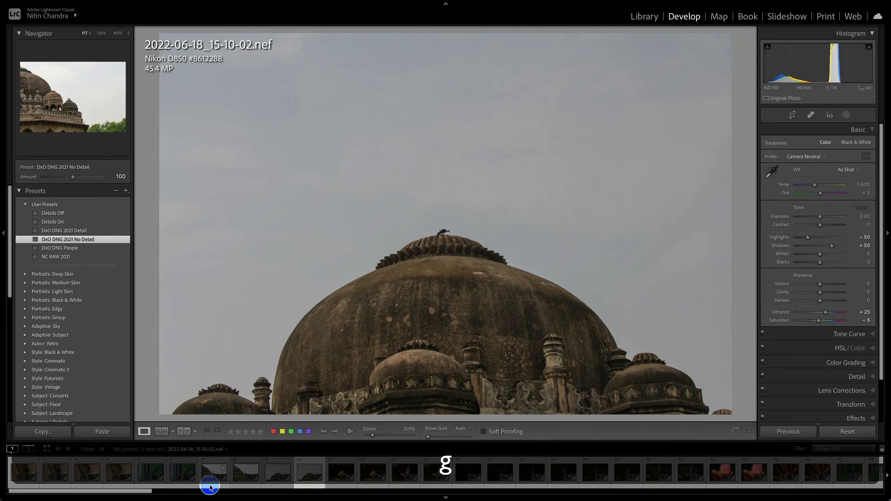
scroll(397, 303, down, 6)
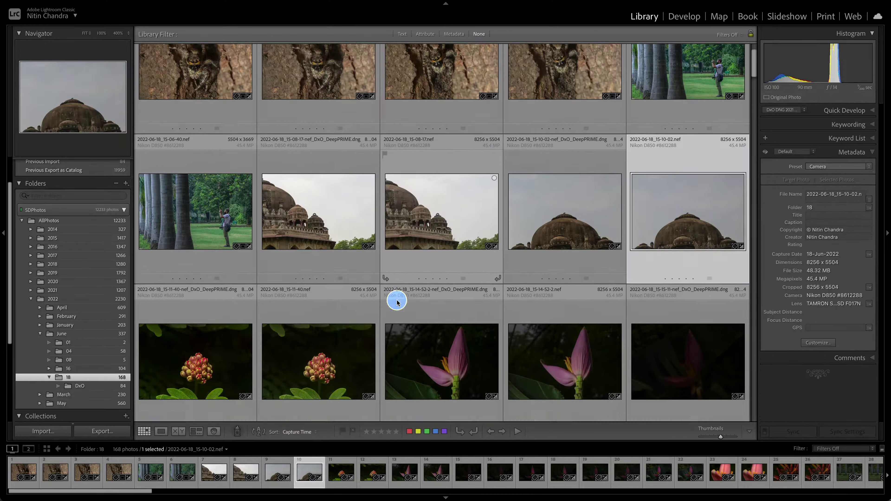
scroll(397, 301, down, 8)
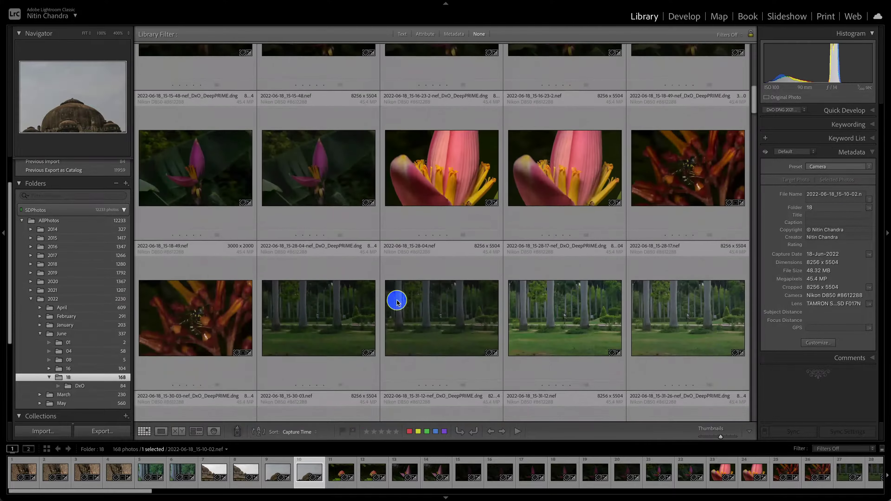
scroll(397, 302, down, 8)
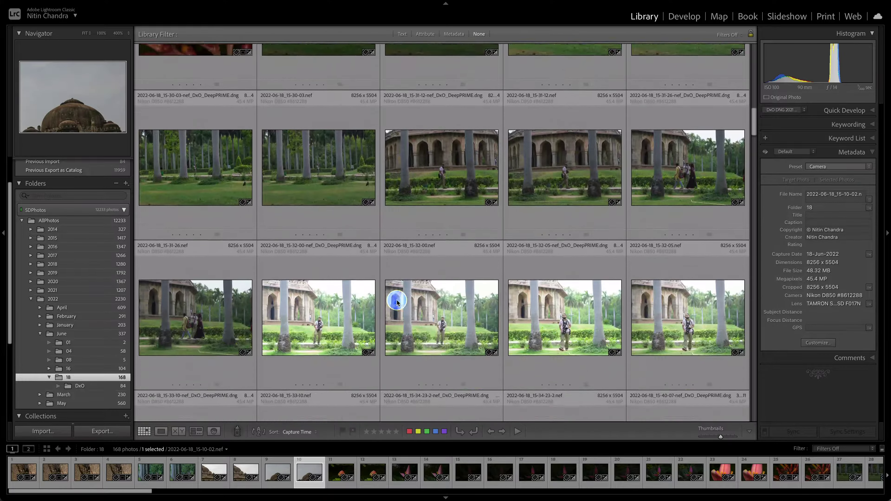
scroll(397, 301, down, 5)
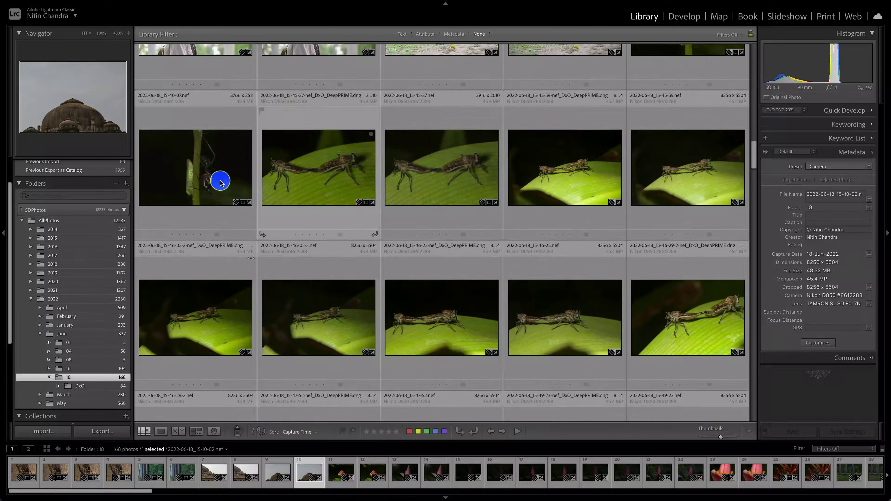
scroll(233, 189, up, 2)
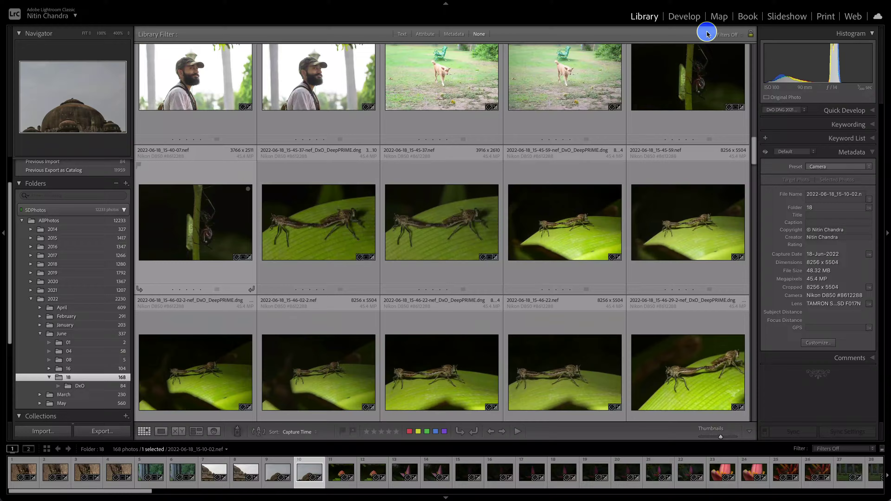
double_click(687, 73)
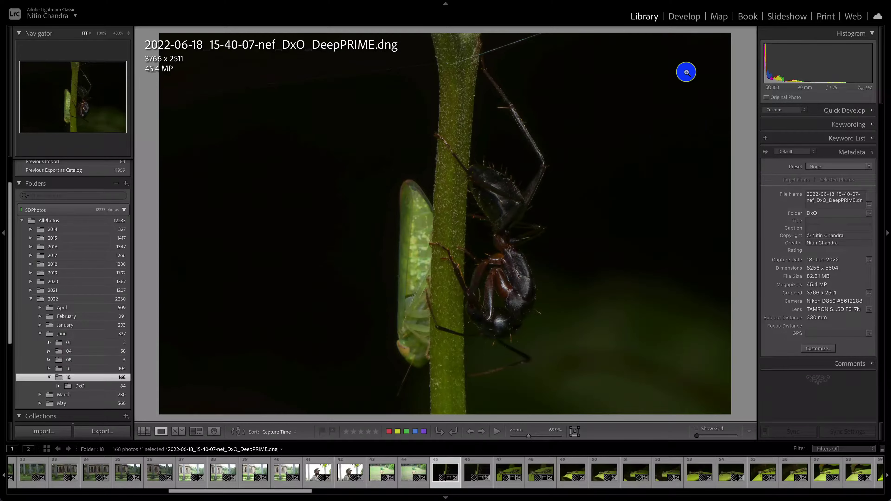
Step: Switch repeatedly between the DeepPRIME DNG and the original NEF of the ant photo to compare them, ending on the NEF
key(Right)
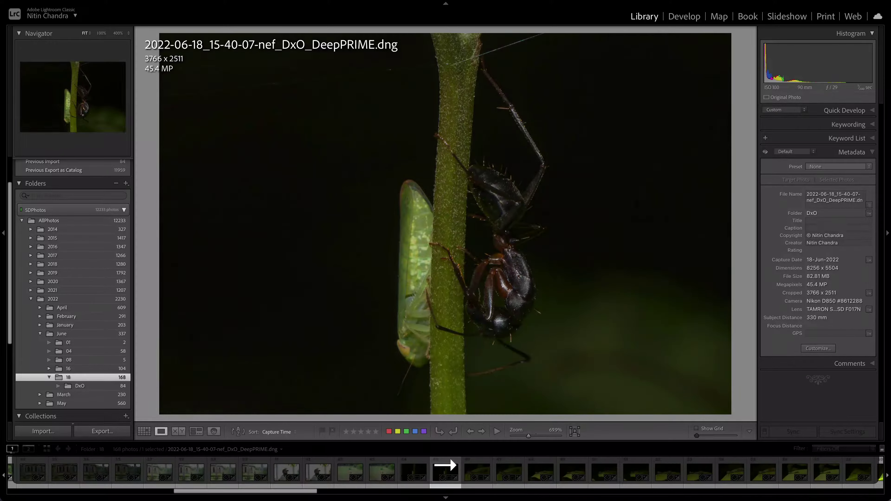
key(Left)
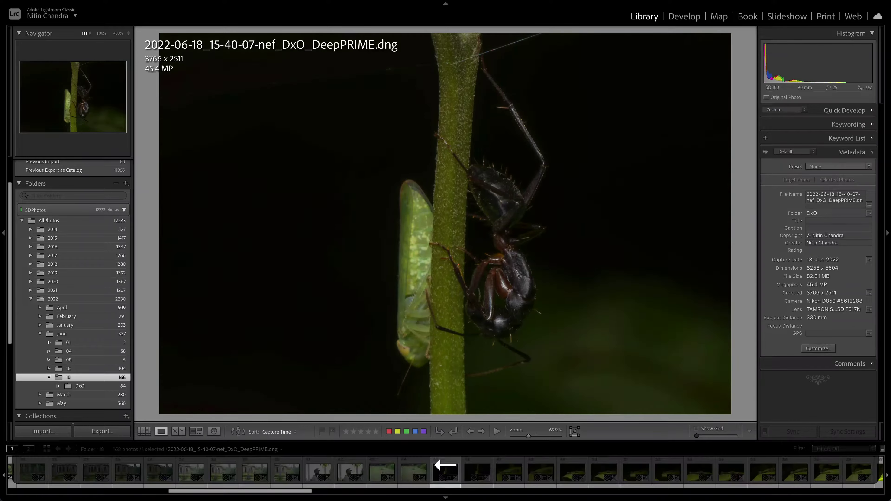
key(Right)
key(Left)
key(Right)
key(Left)
key(Right)
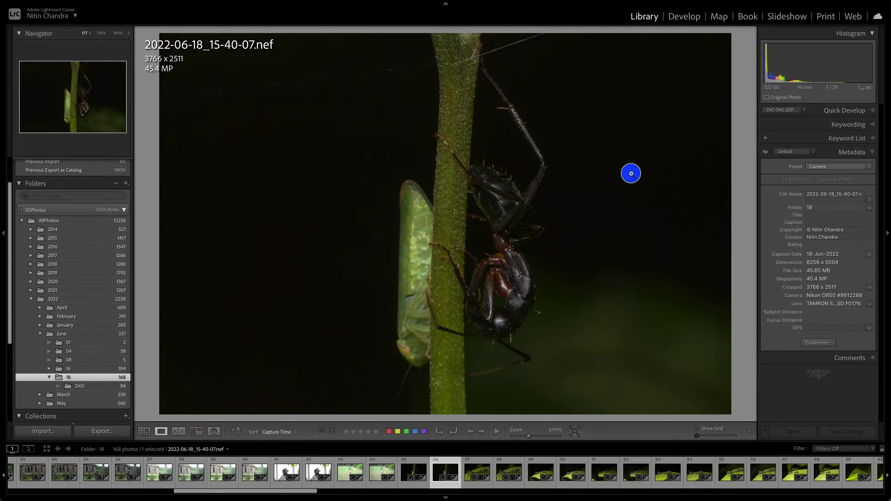
Step: Open the ant NEF in Develop, try Texture at +100 against the DeepPRIME DNG, and reset Texture on the NEF
key(d)
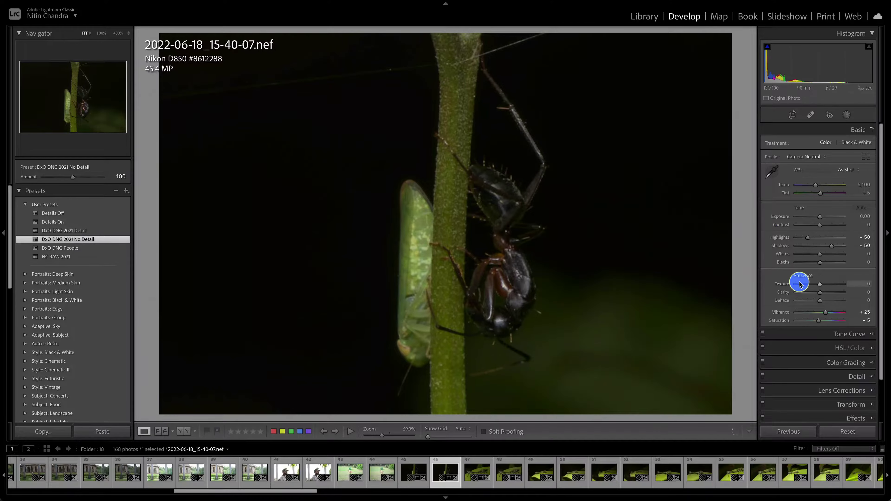
drag(820, 285, 853, 284)
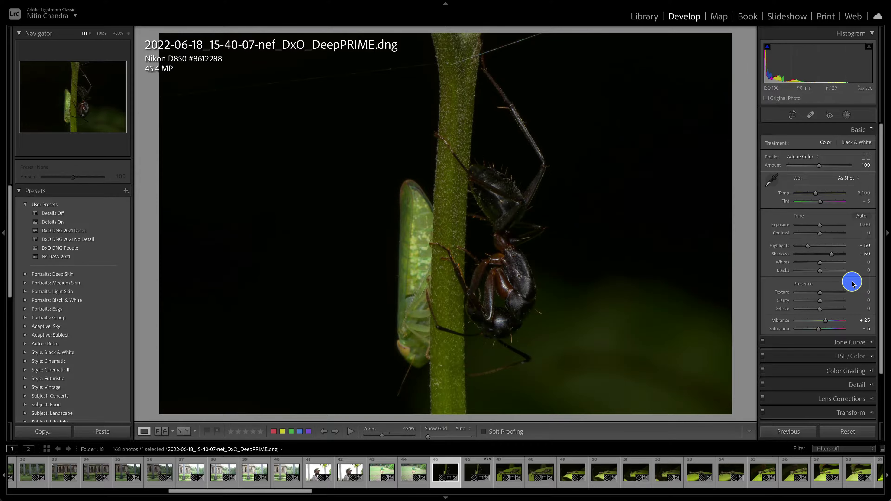
key(Right)
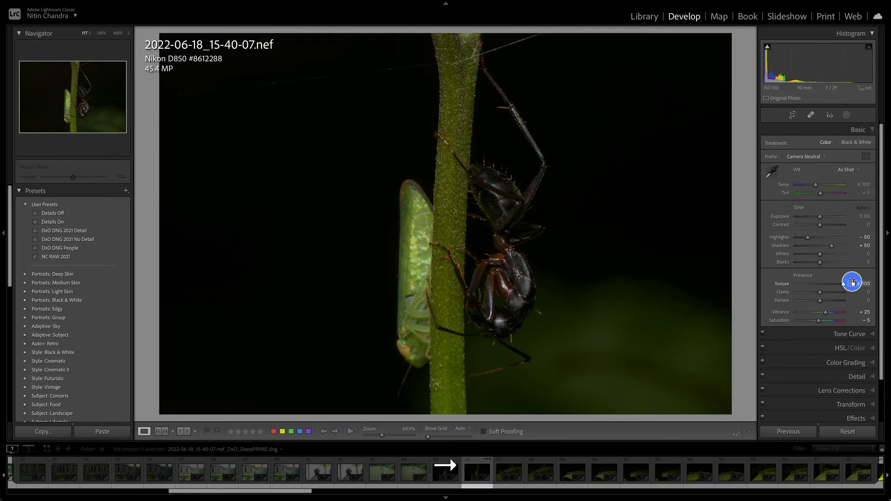
double_click(785, 285)
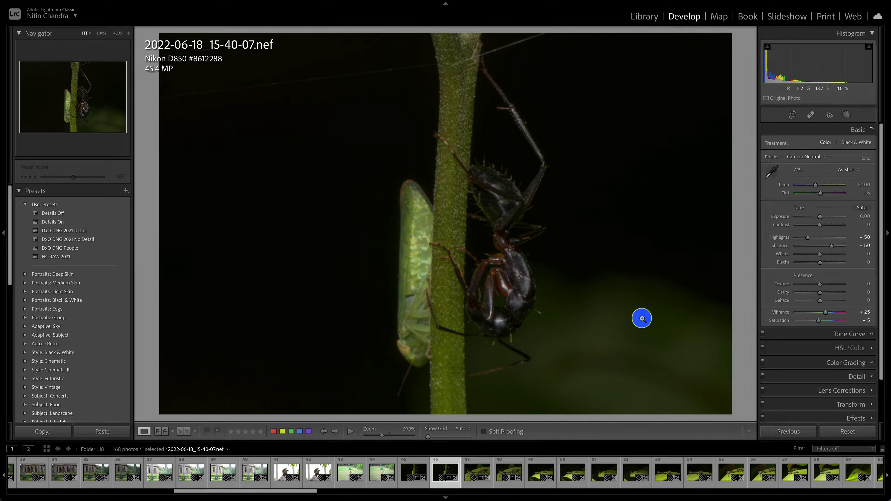
Step: Open the 2022-06-18_15-45-37 robber fly photo and compare its DeepPRIME DNG with the NEF at fit size
click(477, 487)
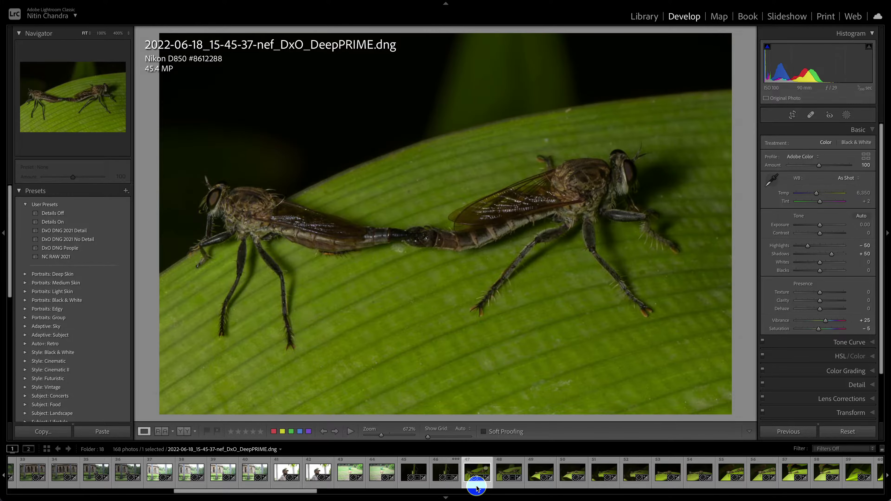
key(Left)
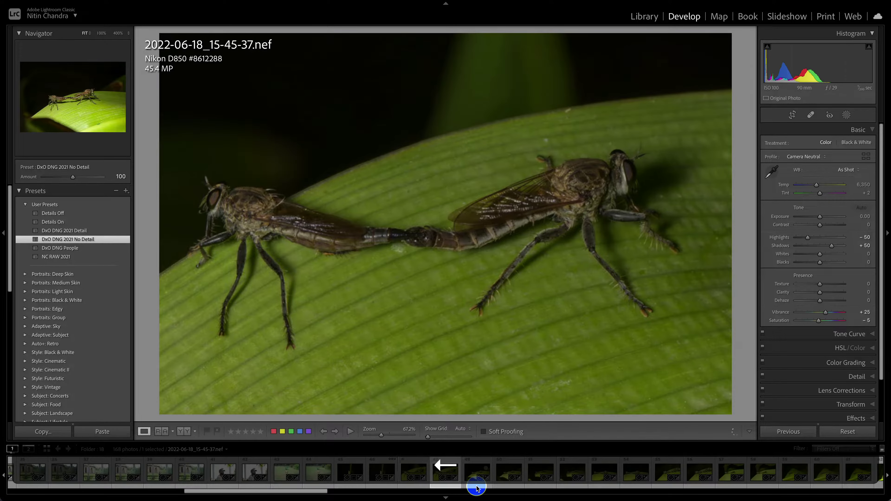
key(Right)
key(Left)
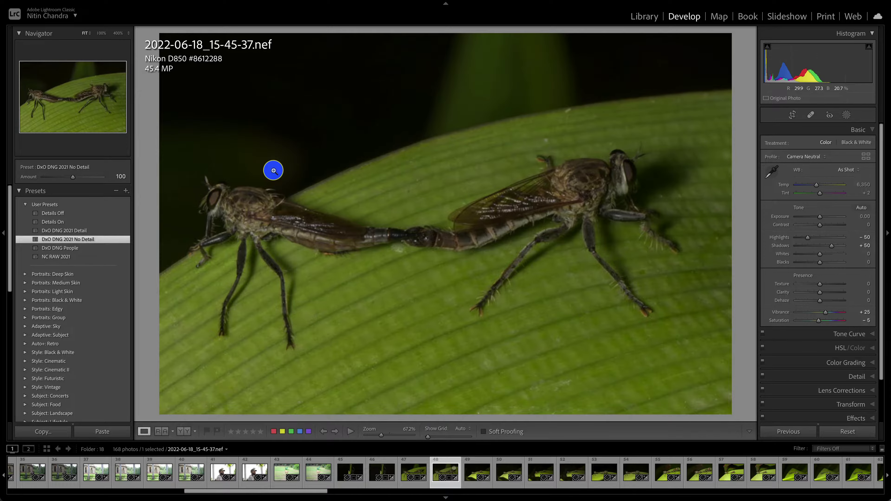
Step: Compare the dark background above the left robber fly at 400% in the 2022-06-18_15-45-37 NEF and DeepPRIME DNG
click(275, 171)
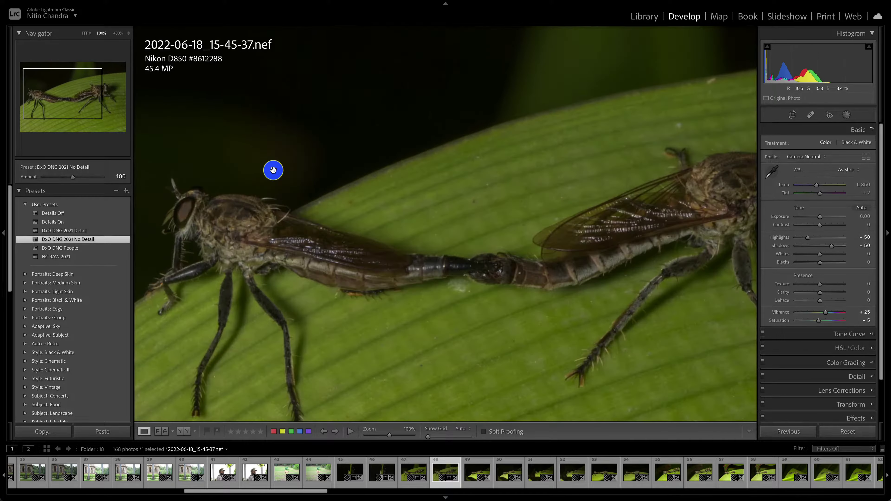
click(118, 34)
drag(149, 76, 786, 336)
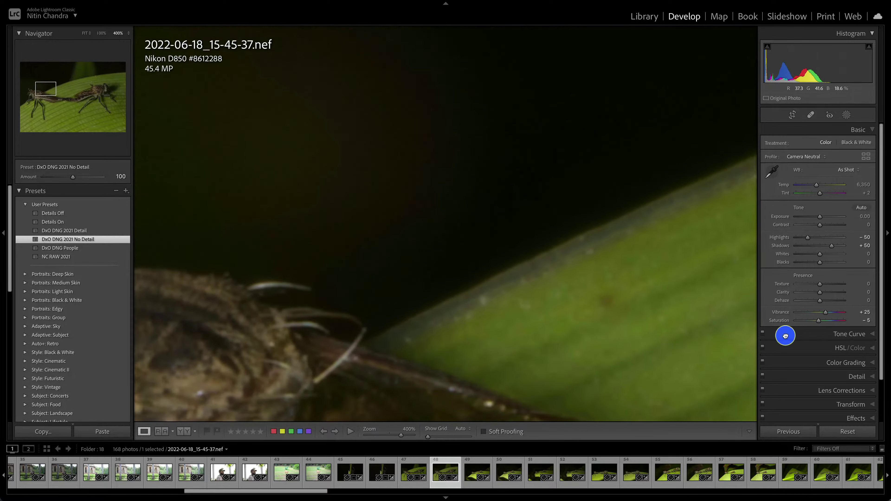
drag(363, 182, 555, 223)
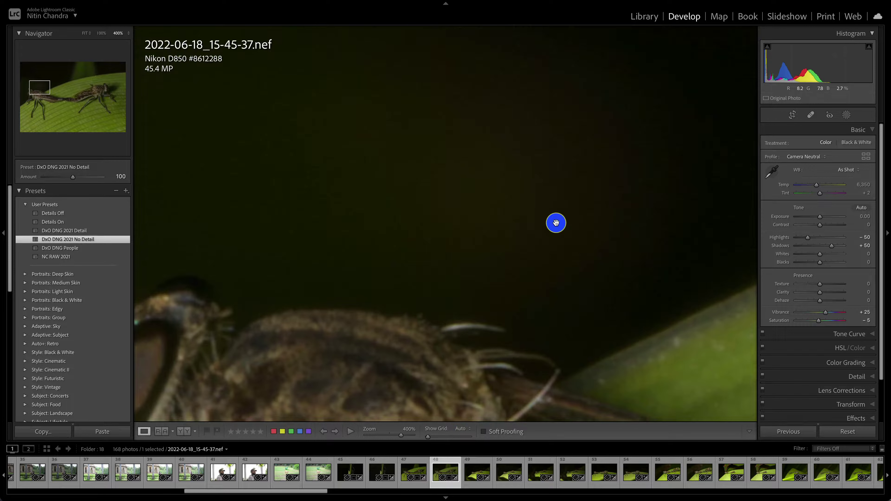
key(Left)
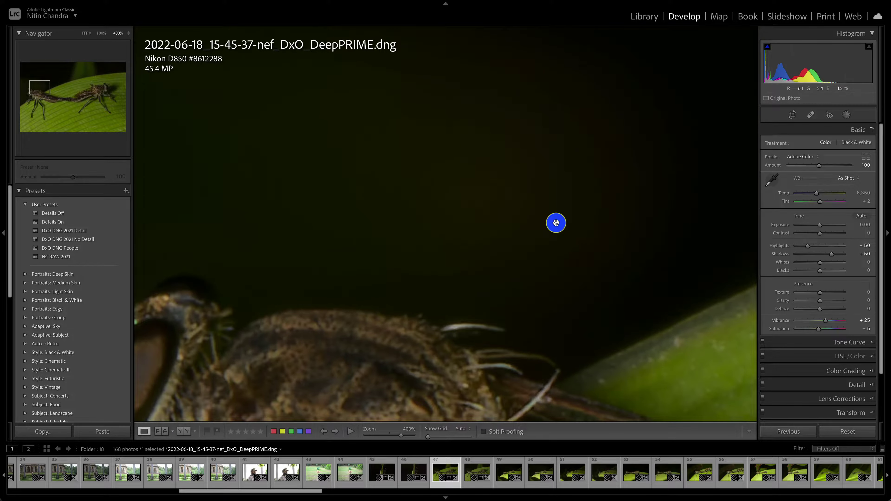
key(Right)
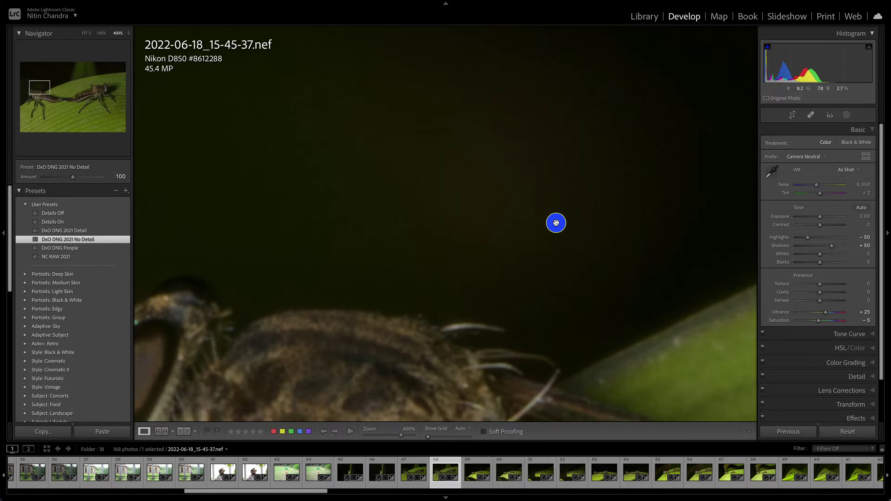
Step: Return to the Library grid and open 2022-06-18_15-55-45-nef_DxO_DeepPRIME.dng, the robber flies on a grass blade, in Loupe view
key(g)
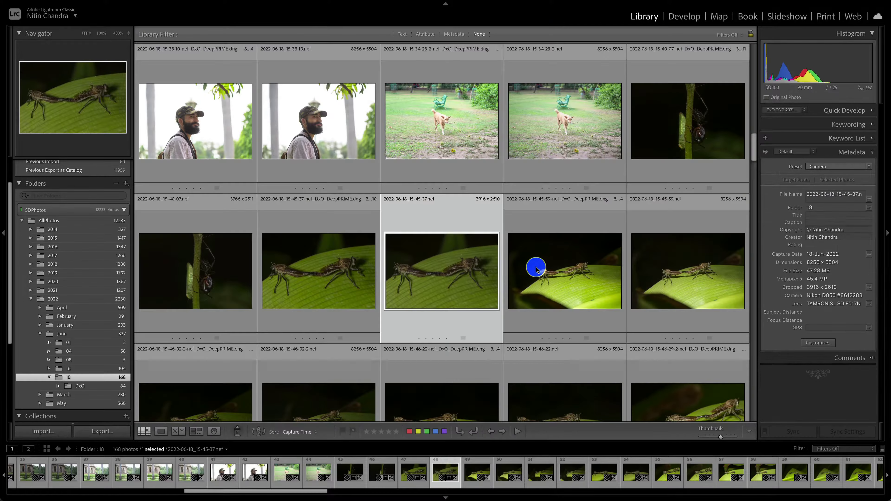
scroll(536, 269, down, 15)
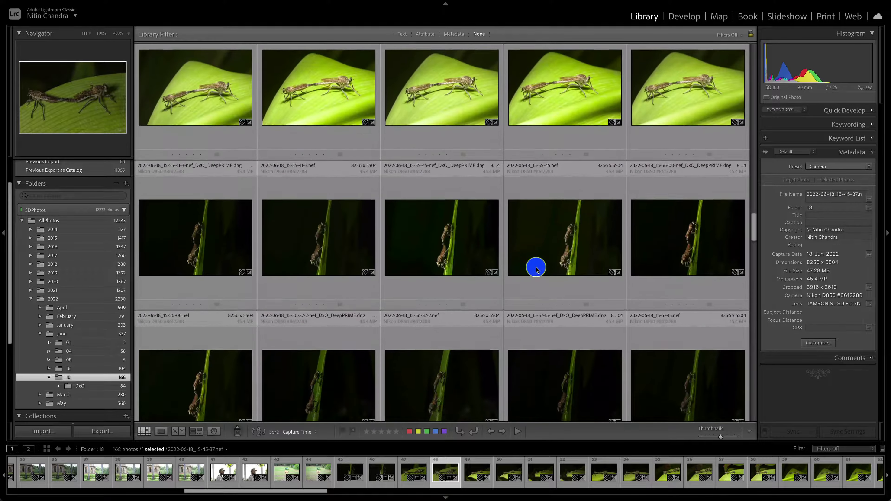
scroll(536, 268, down, 1)
click(440, 244)
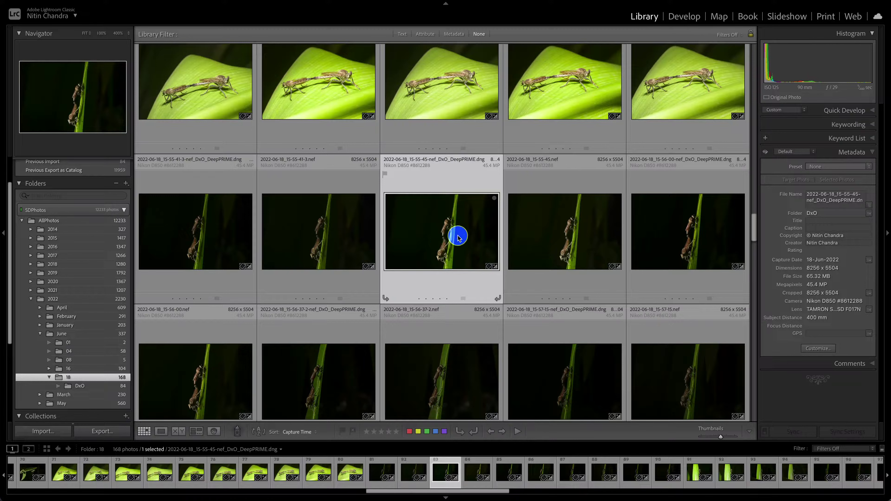
double_click(465, 224)
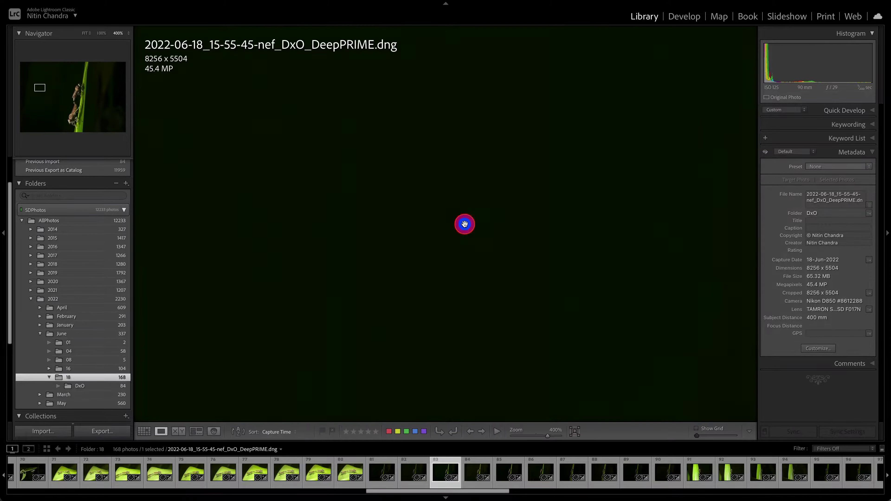
Step: Inspect the upper robber fly's thorax, head and leg at 400% in the 2022-06-18_15-55-45 DeepPRIME DNG
click(465, 224)
click(471, 174)
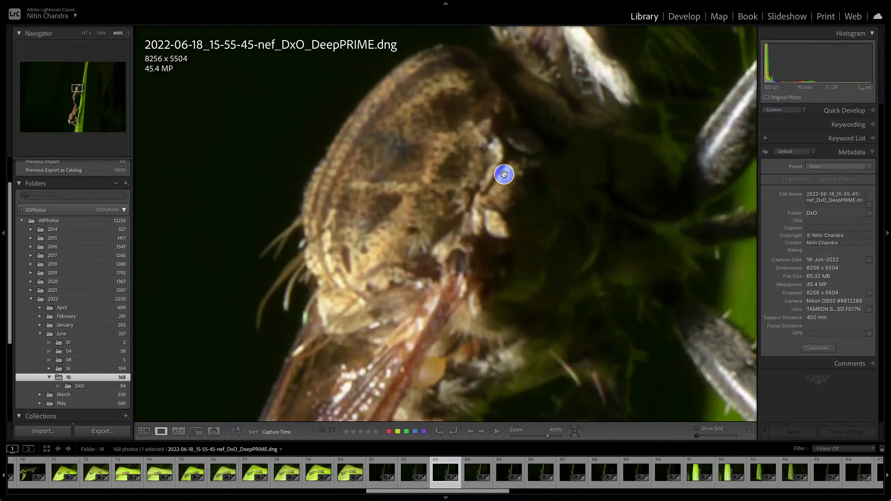
drag(505, 174, 318, 365)
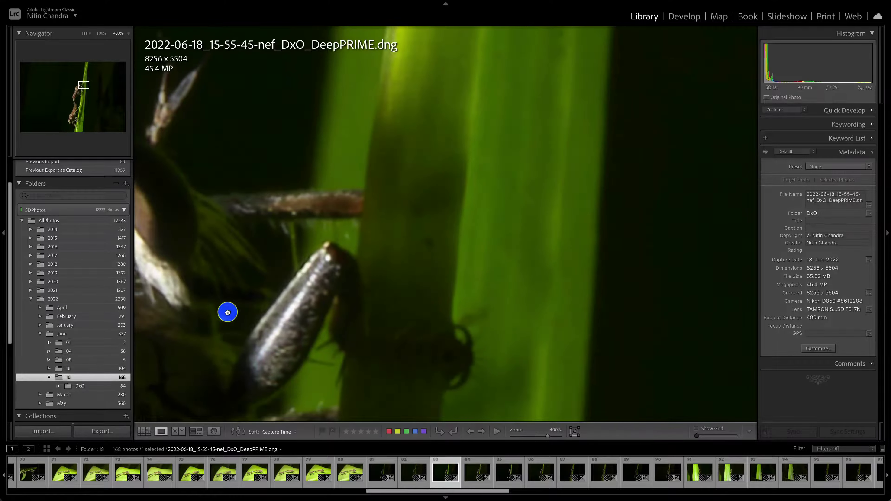
drag(227, 311, 429, 297)
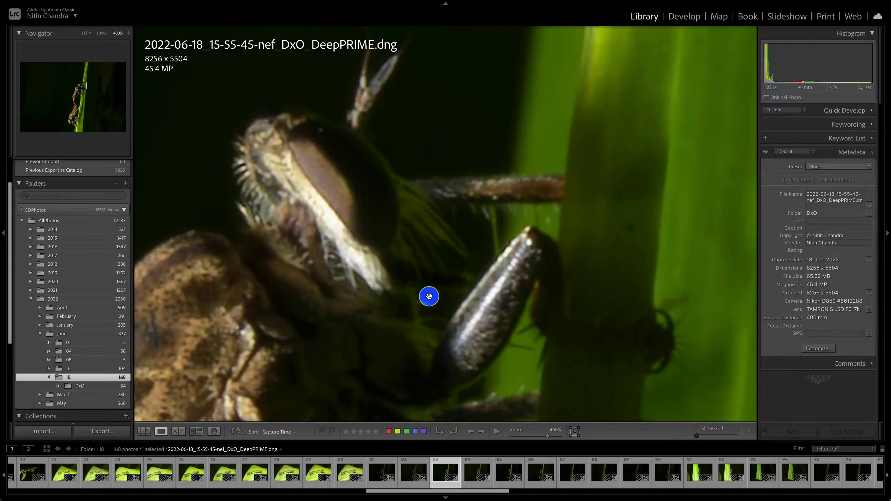
Step: Compare the robber fly's head at 400% between the 2022-06-18_15-55-45 NEF and DeepPRIME DNG, finishing with the DNG zoomed out
key(Right)
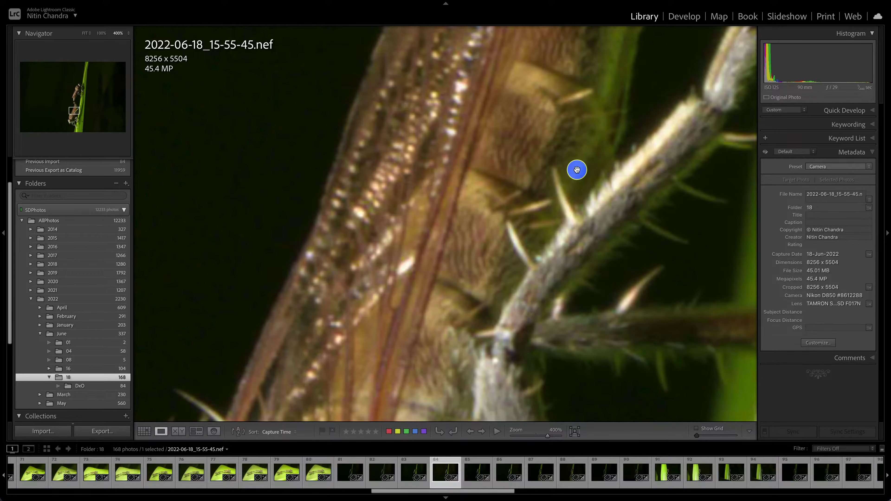
click(577, 169)
click(486, 162)
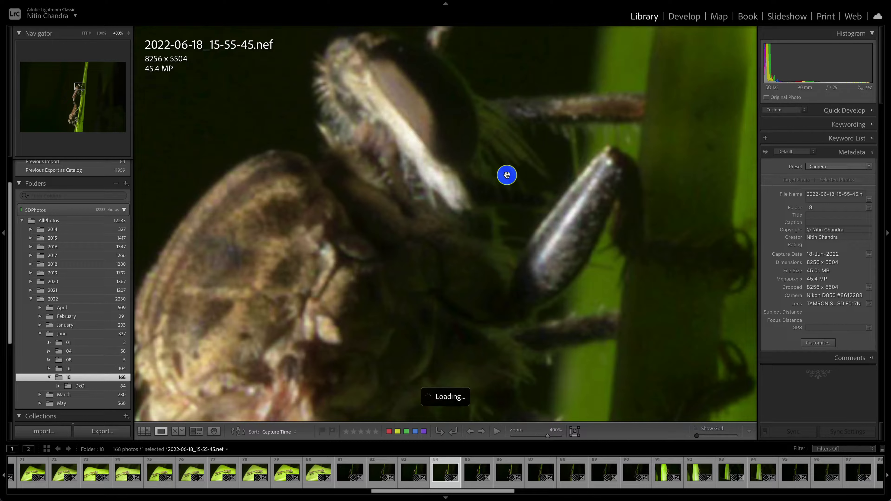
key(Left)
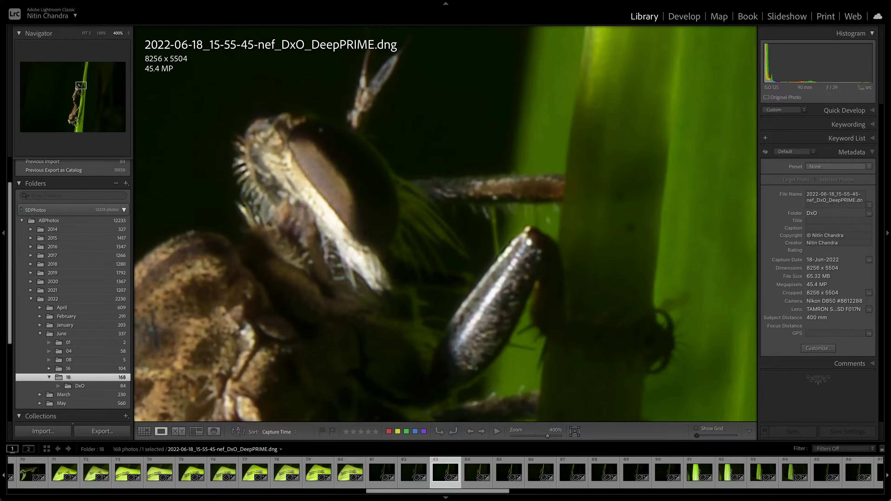
key(Right)
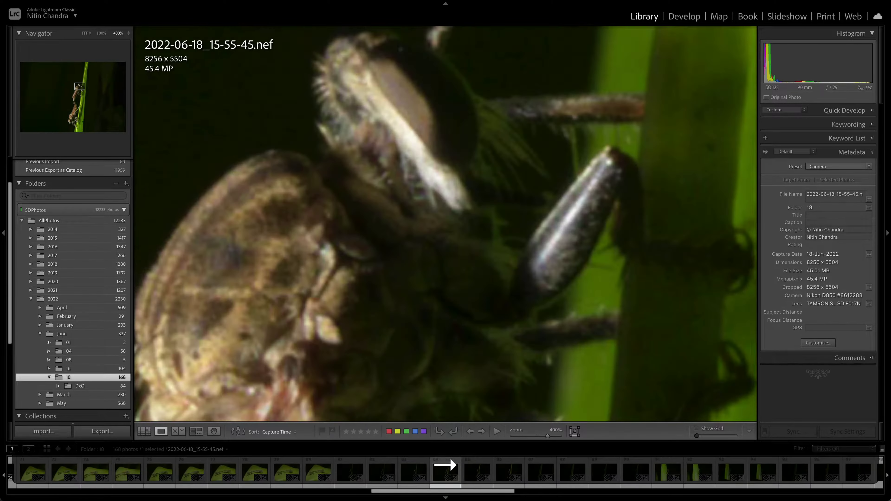
key(Left)
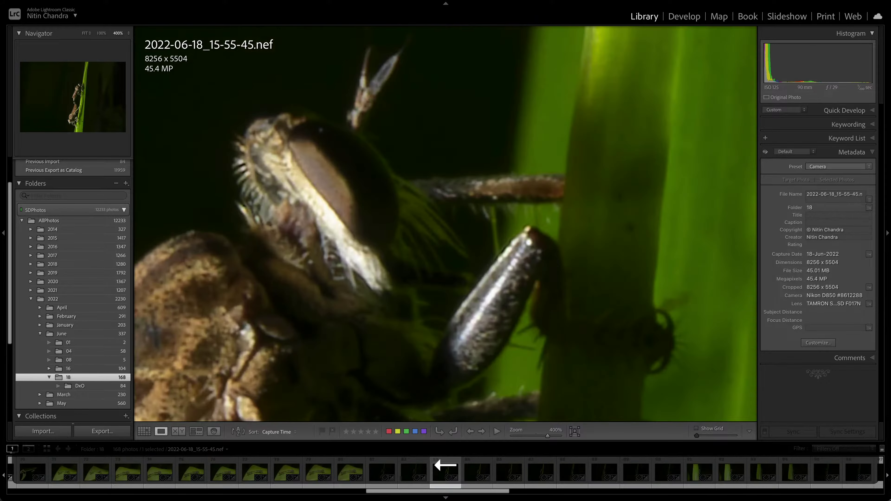
click(505, 175)
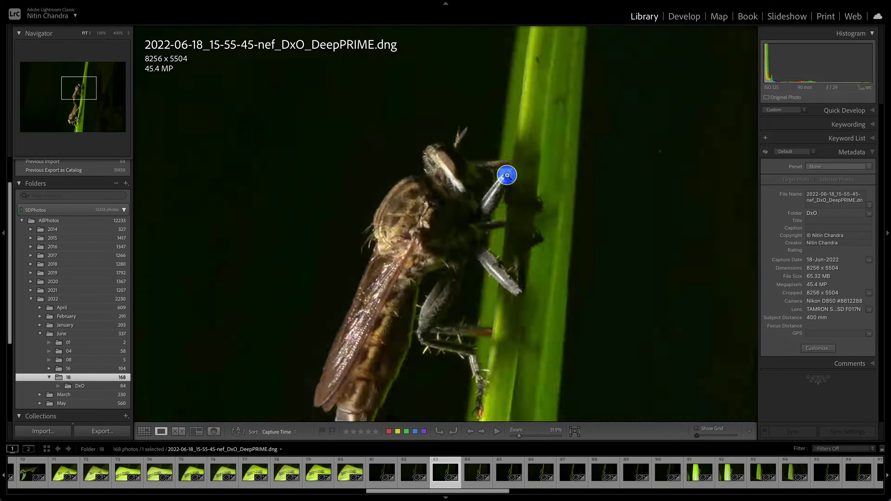
Step: Compare the dark background beside the grass blade at 400% in the 2022-06-18_15-55-45 DeepPRIME DNG and NEF
click(624, 178)
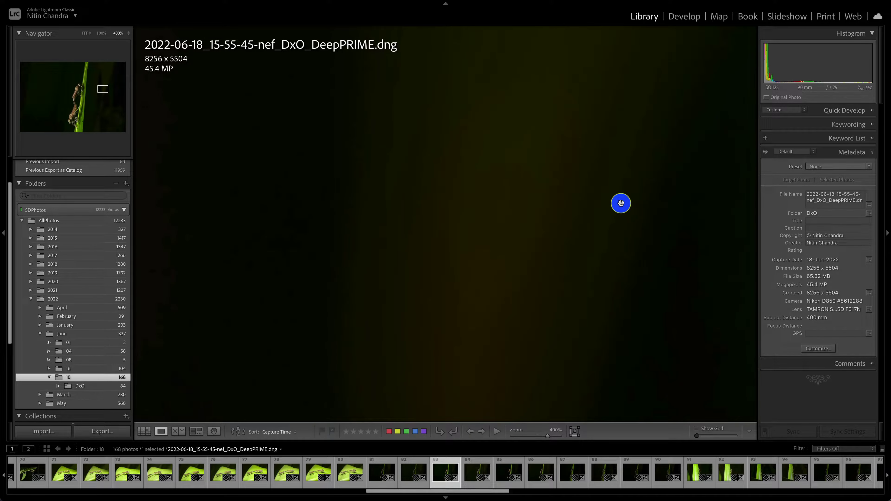
key(Right)
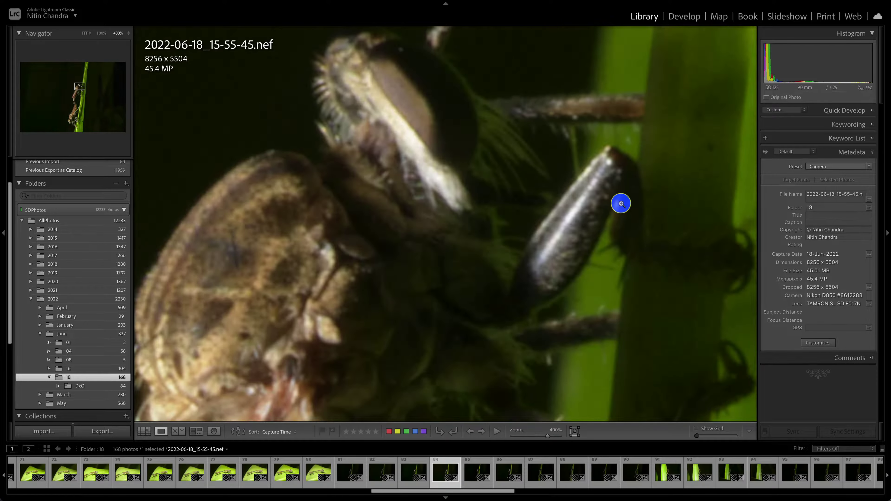
click(605, 205)
click(626, 176)
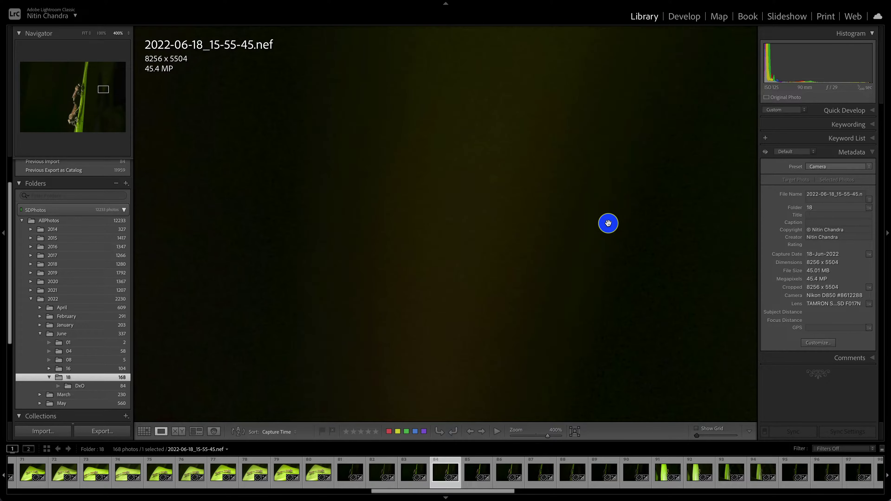
key(Left)
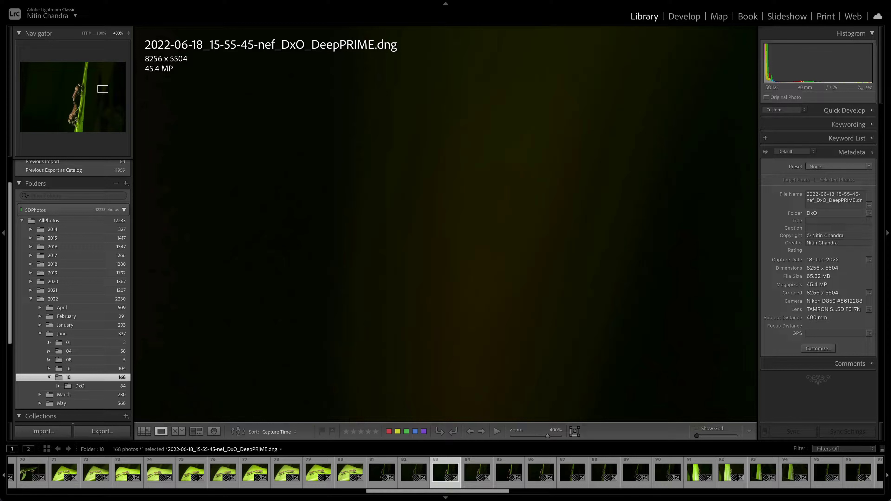
Step: Compare the same dark background area at 100% between the 2022-06-18_15-55-45 DeepPRIME DNG and NEF
click(103, 33)
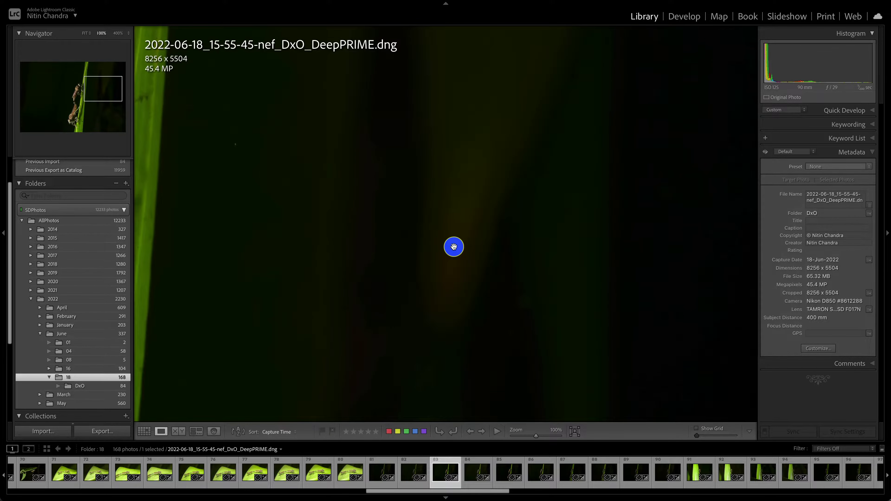
key(Right)
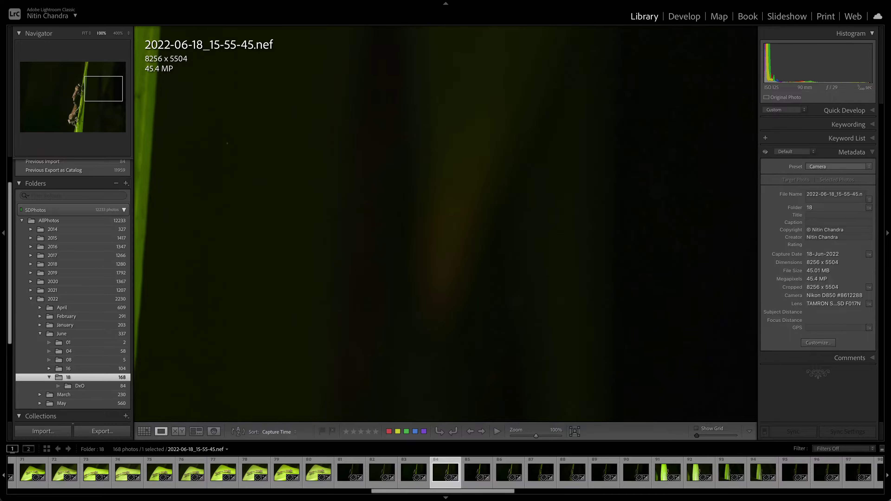
key(Left)
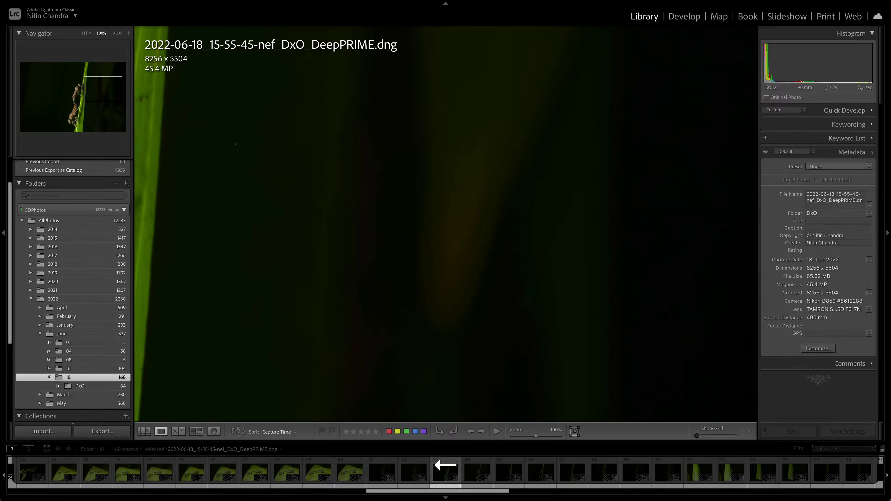
Step: Return to the Library grid and filter folder 18 by metadata so only the Raw file type is shown
key(g)
scroll(498, 271, down, 10)
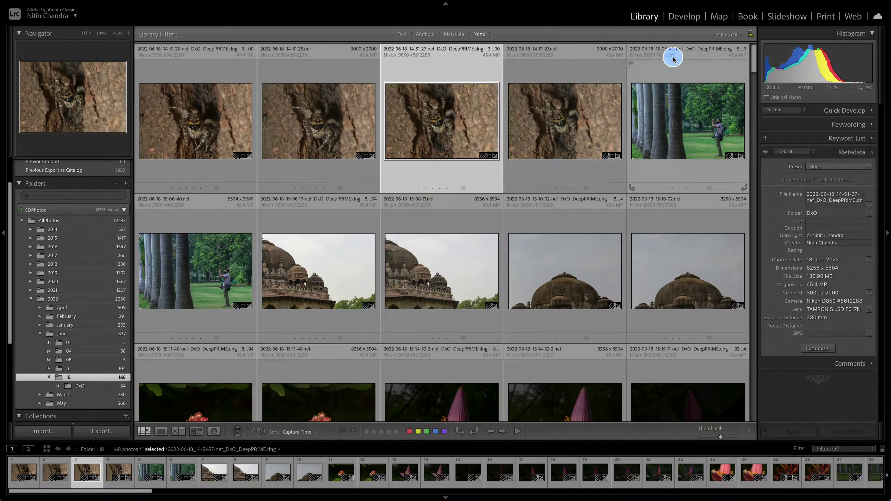
click(455, 34)
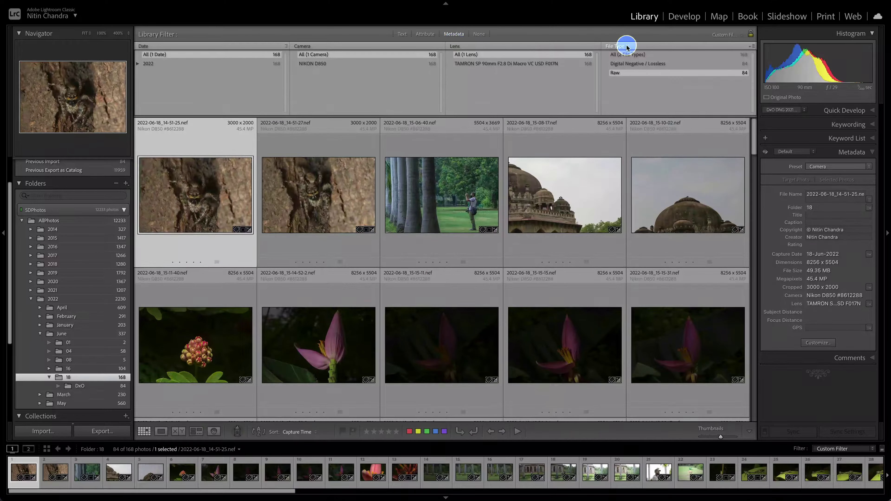
click(626, 47)
click(619, 47)
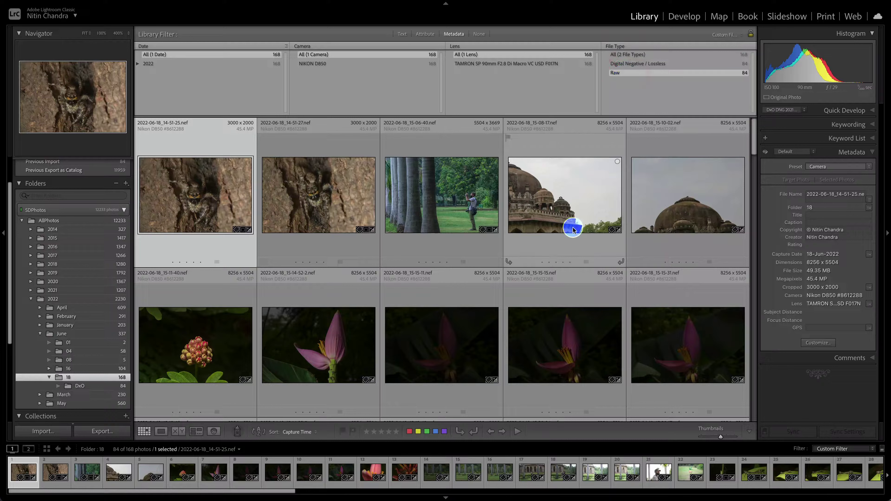
Step: Select all the filtered raw NEF photos in folder 18 and flag them as rejected
click(567, 254)
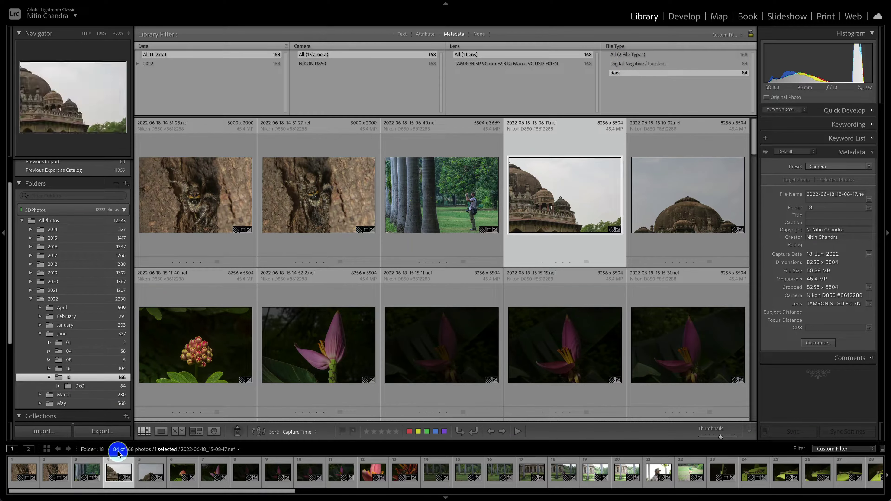
click(339, 216)
key(super+a)
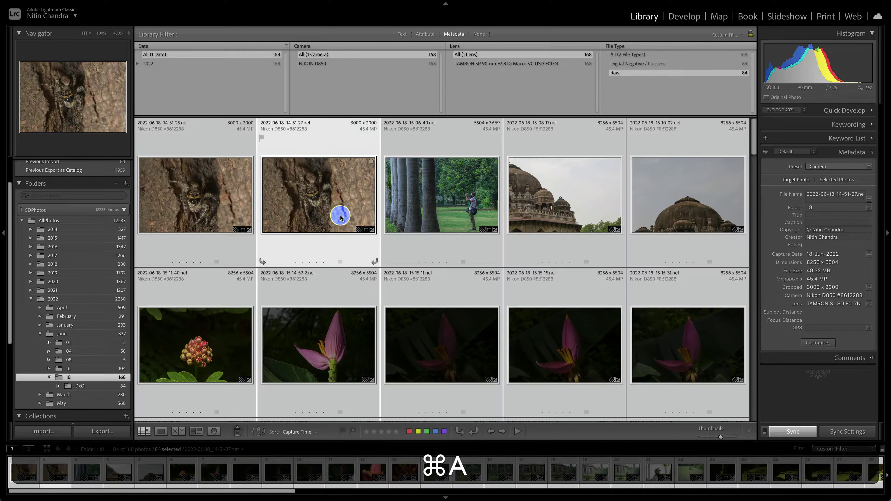
key(super+x)
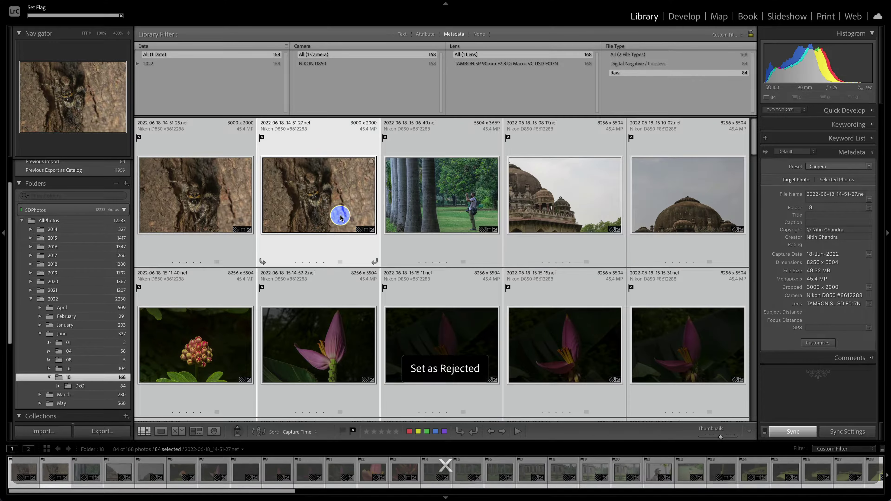
Step: Delete the rejected NEF photos from disk and turn off the library filter
key(super)
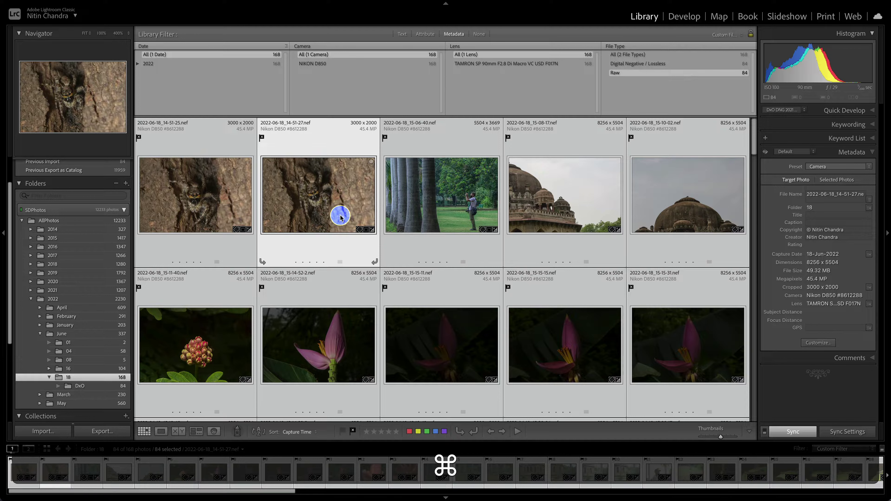
key(super+BackSpace)
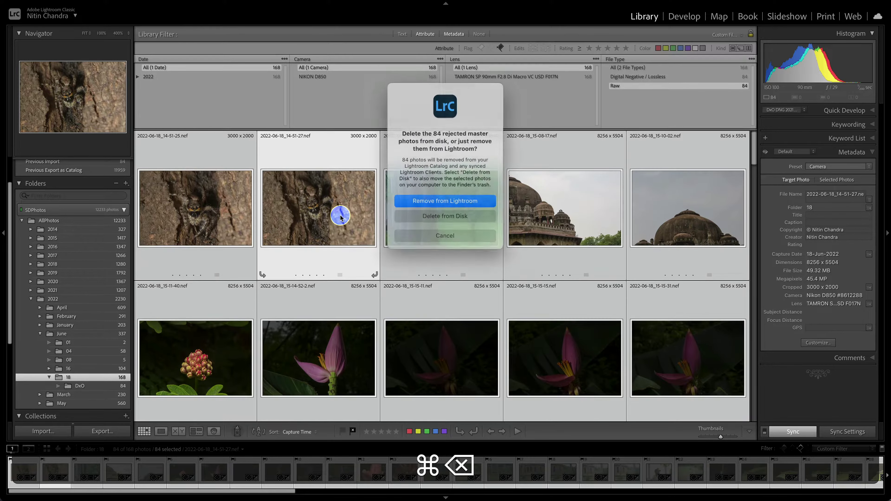
click(457, 214)
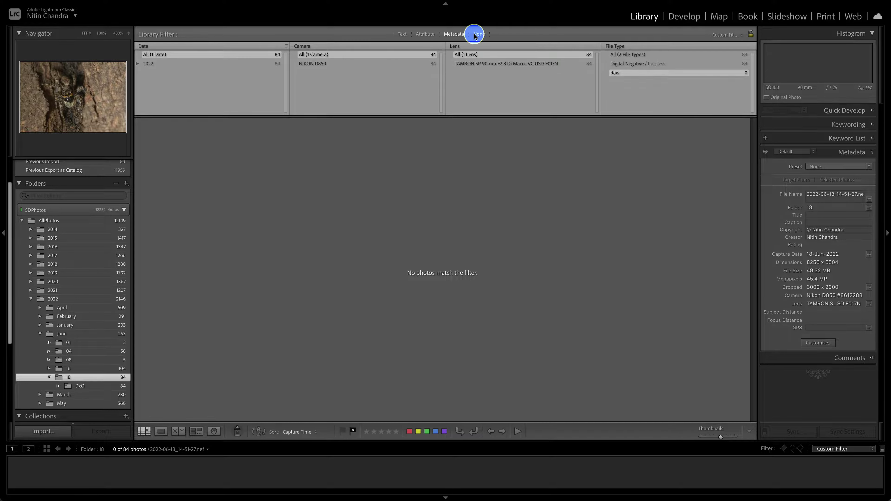
click(478, 34)
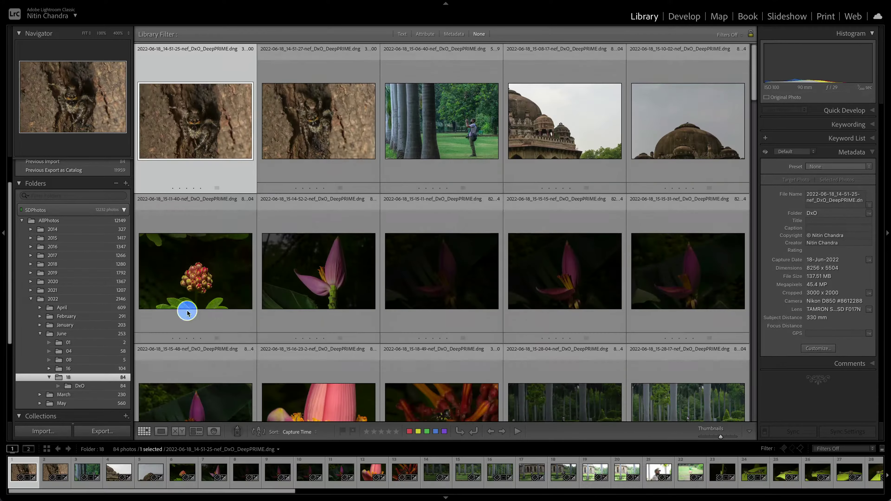
Step: Move all the DeepPRIME DNG files from the DxO subfolder into folder 18, including on disk
click(92, 386)
key(super+a)
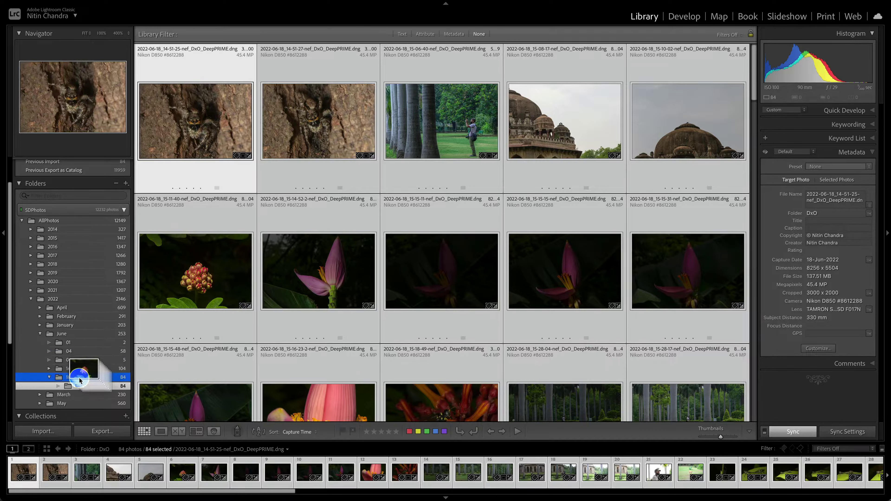
drag(79, 379, 81, 387)
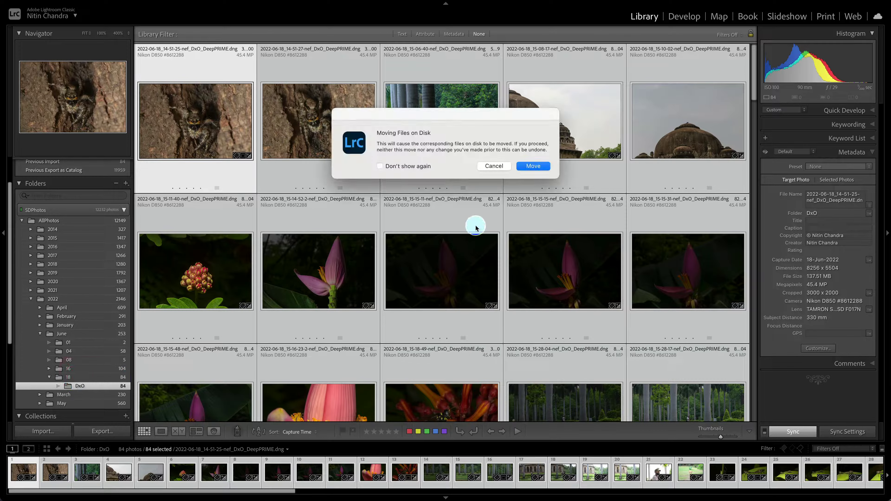
click(533, 166)
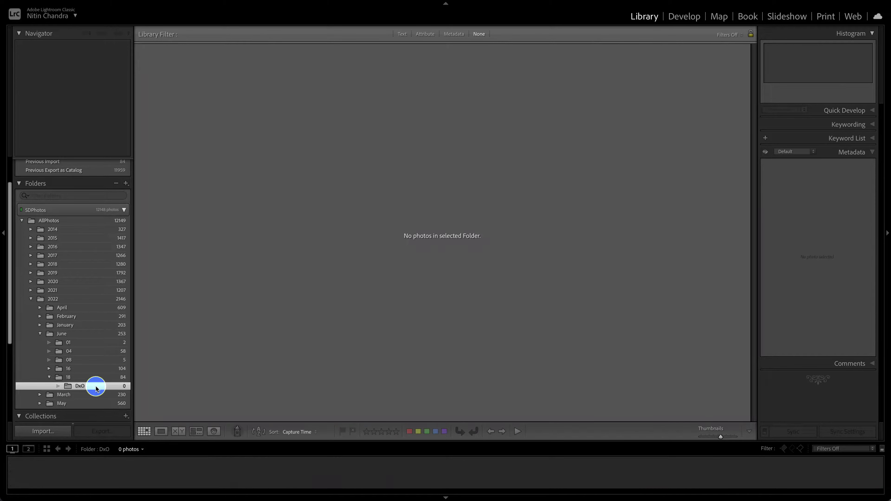
Step: Remove the empty DxO subfolder and show the contents of folder 18
right_click(96, 388)
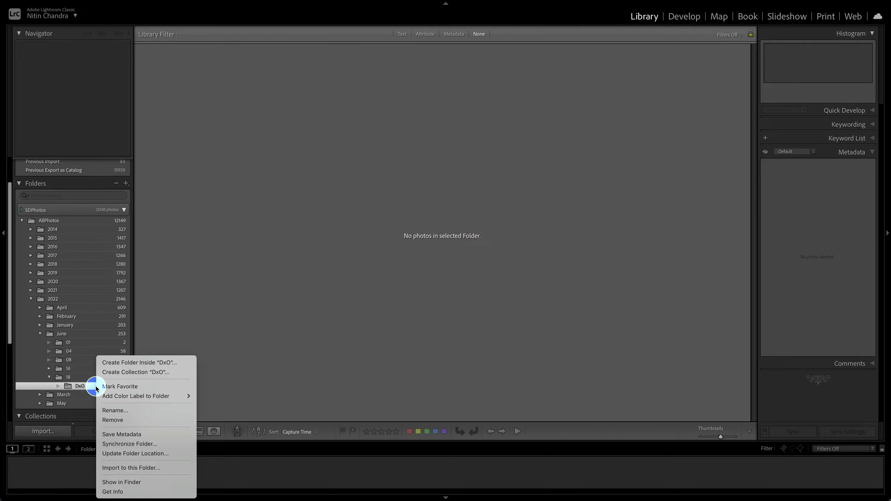
click(100, 420)
click(80, 378)
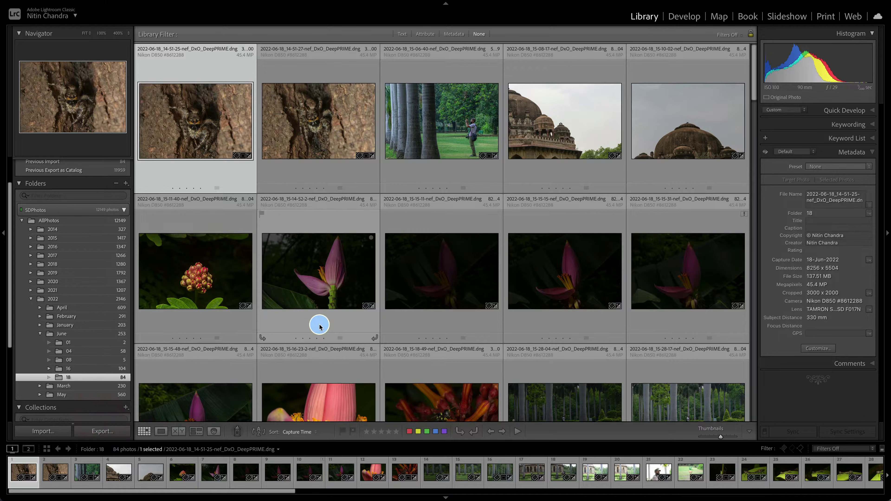
Step: Rename all the DNG photos in folder 18 with the EXIF - DateTime file naming template
click(339, 283)
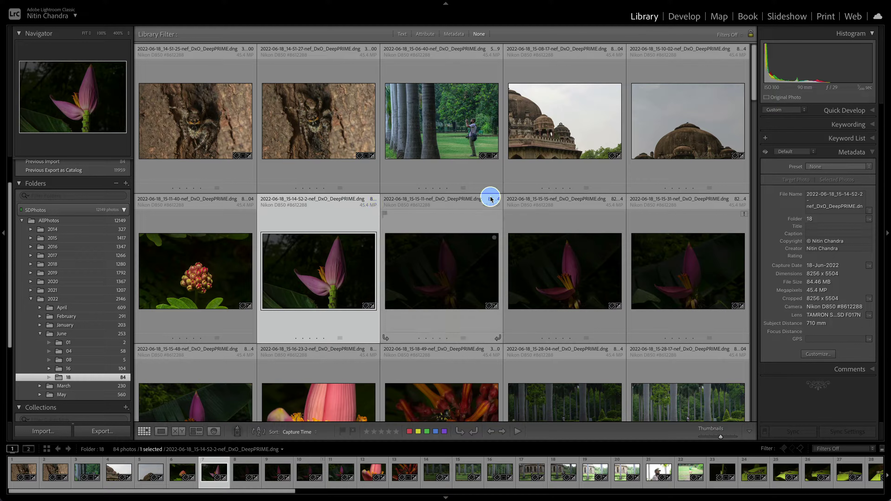
key(super+a)
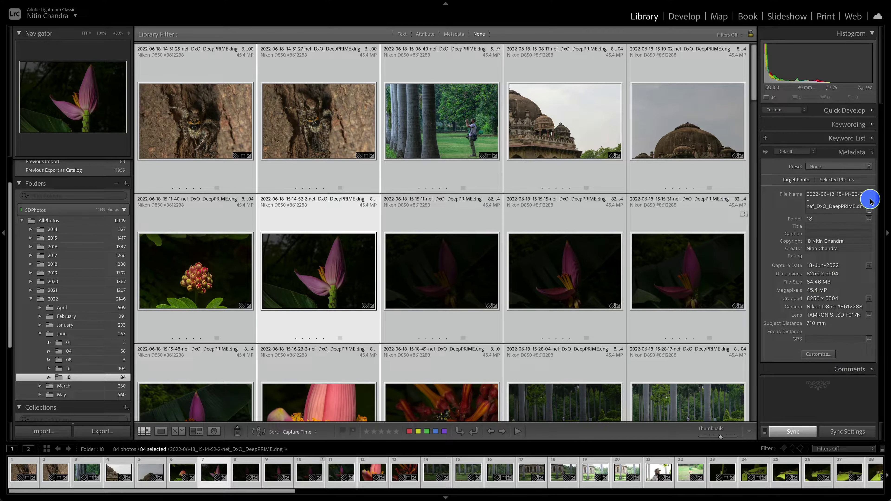
key(F2)
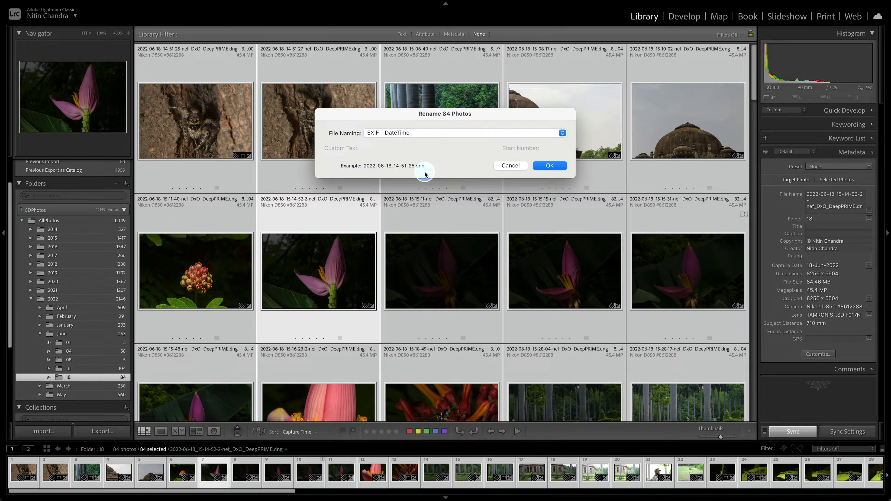
click(558, 167)
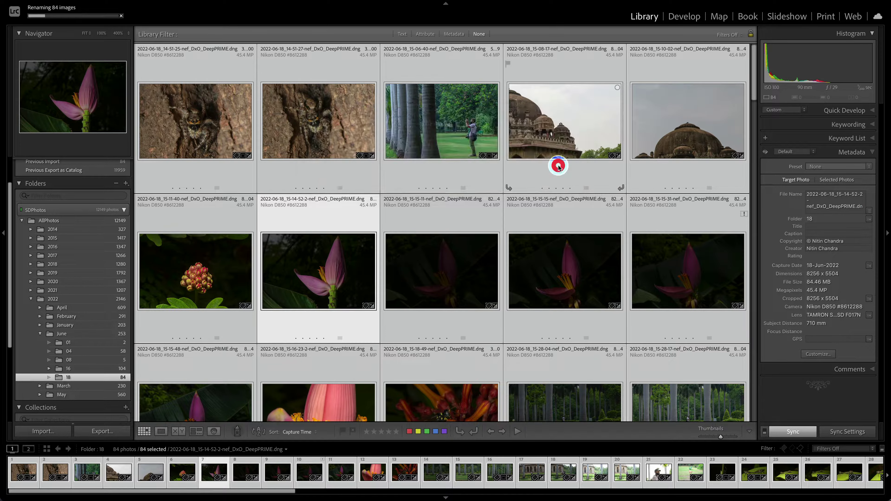
click(424, 324)
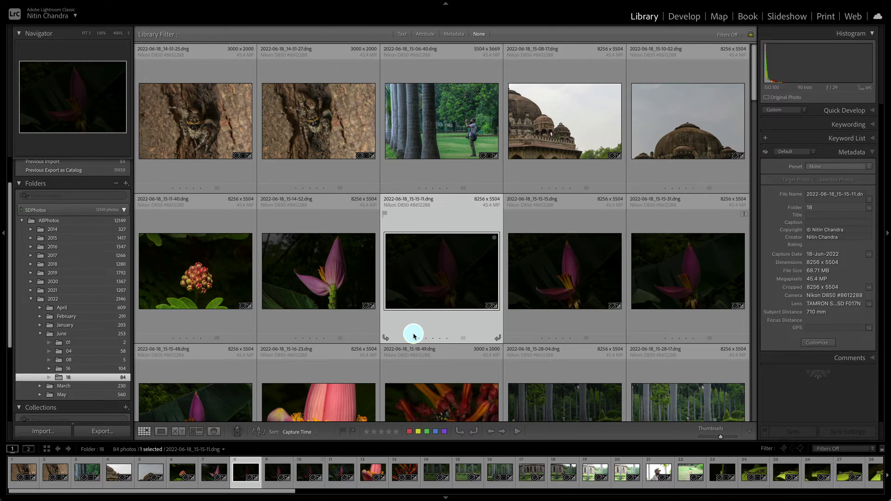
click(311, 285)
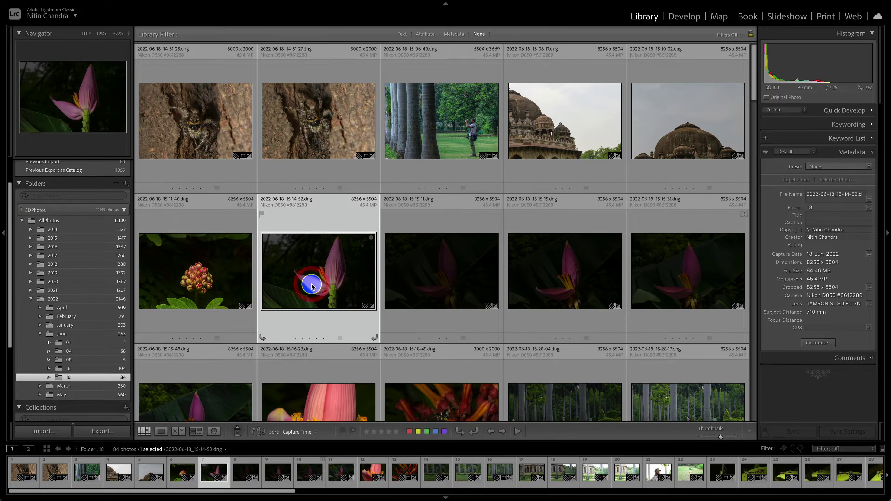
Step: Assign the saved map location Lodhi Garden to all the photos in folder 18
scroll(311, 285, down, 20)
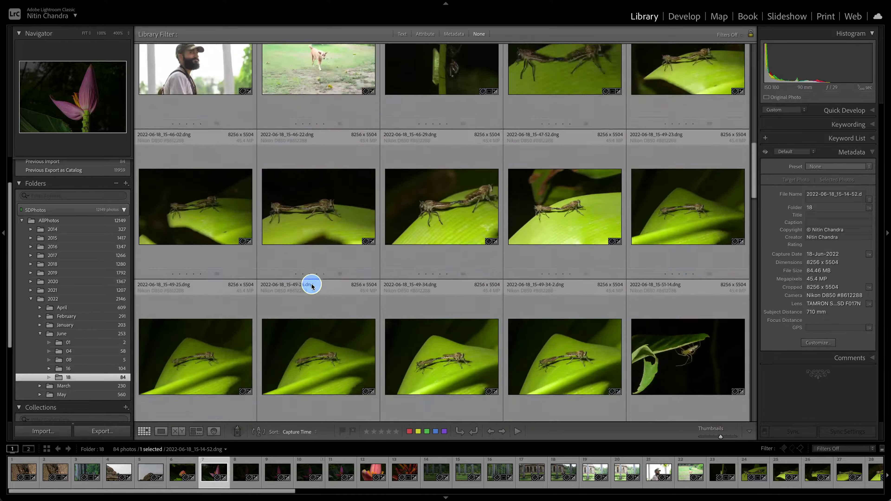
click(433, 207)
key(super+a)
click(719, 16)
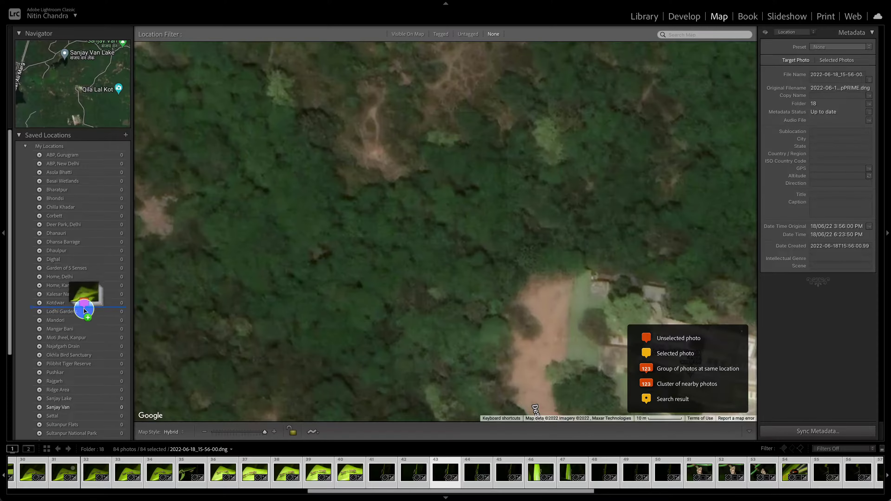
click(80, 312)
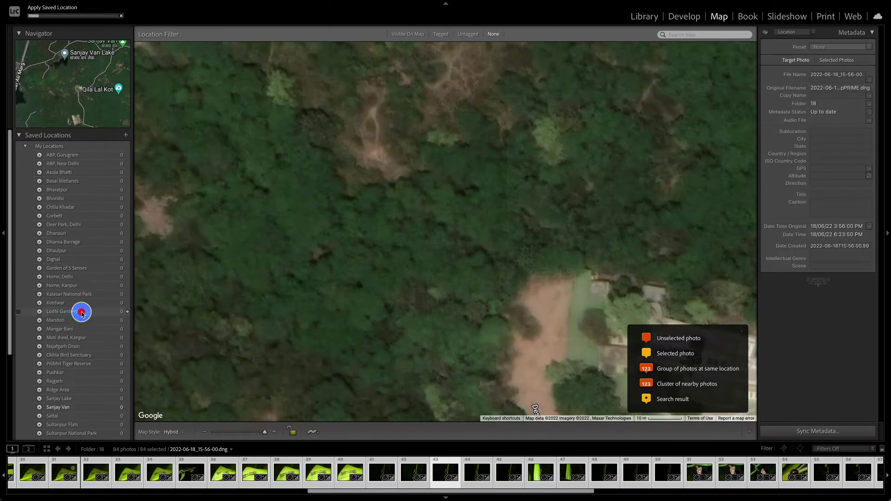
Step: Return to the Library and add the keywords Insect and Macro to all the photos in folder 18
click(644, 16)
click(544, 208)
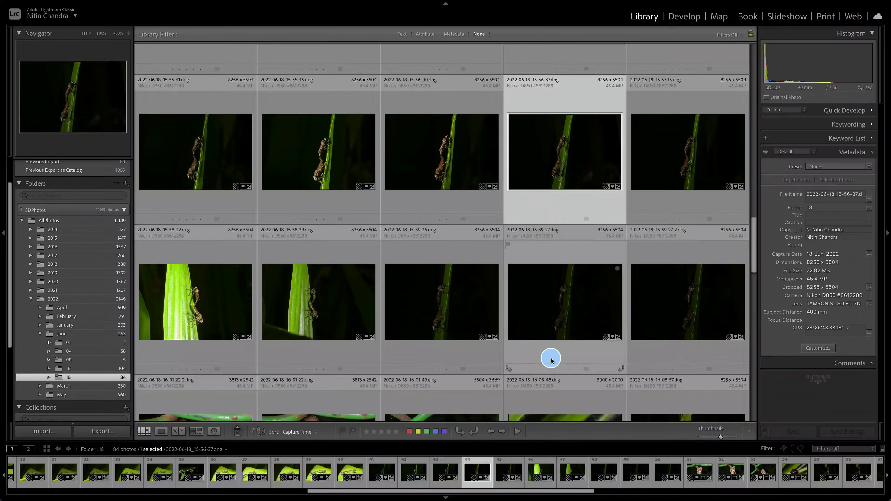
key(super+a)
click(823, 121)
click(781, 150)
text(, Ins)
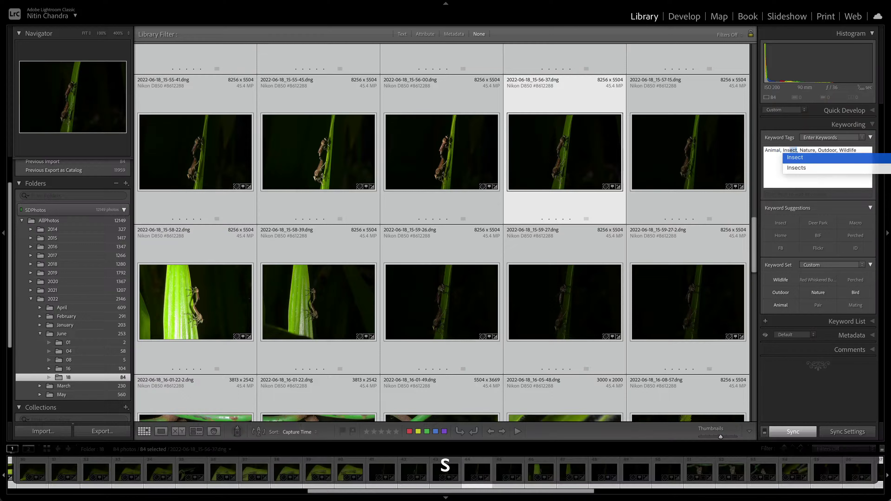
key(Return)
text(, Ma)
key(Return)
click(675, 207)
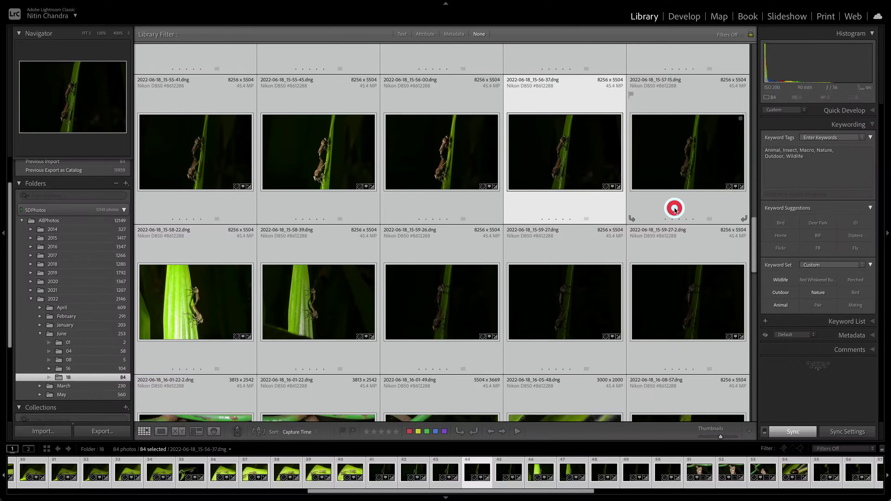
Step: Add the keywords Mating, Robber Fly and Diptera to the photos from 2022-06-18_15-45-37 through 2022-06-18_15-59-27-2
scroll(683, 292, down, 3)
scroll(672, 172, up, 10)
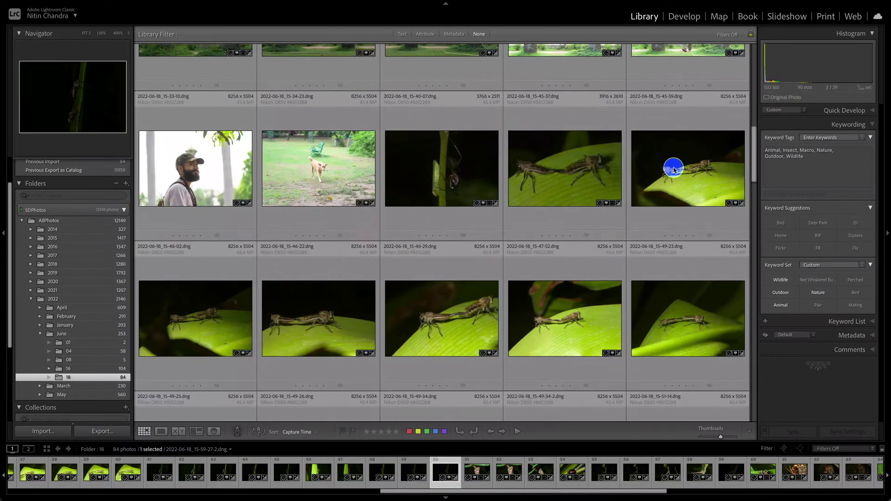
shift+click(670, 175)
click(833, 171)
text(Mating, R)
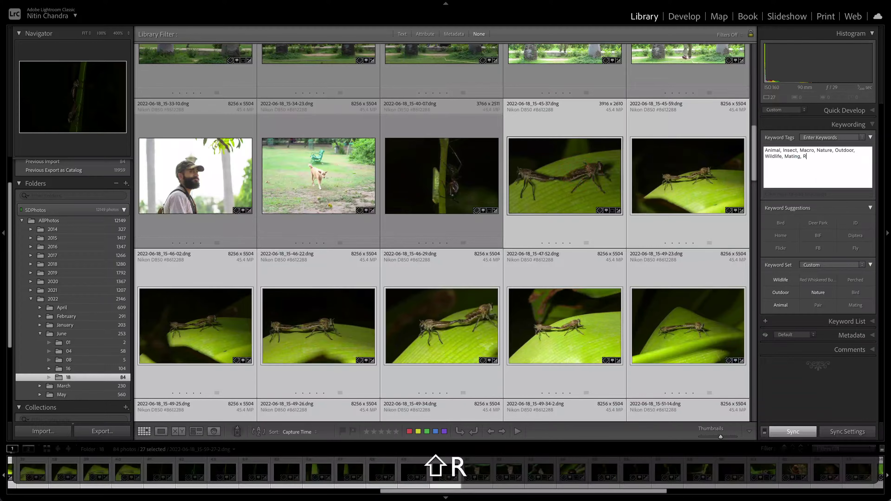
text(obber Fly,)
key(Return)
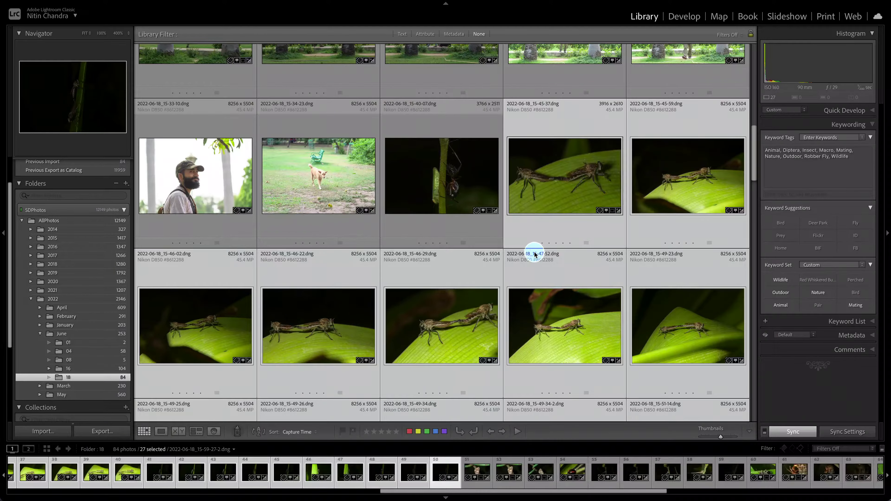
Step: Open 2022-06-18_15-56-37.dng, the robber flies on the grass blade, in the Develop module
scroll(535, 267, down, 10)
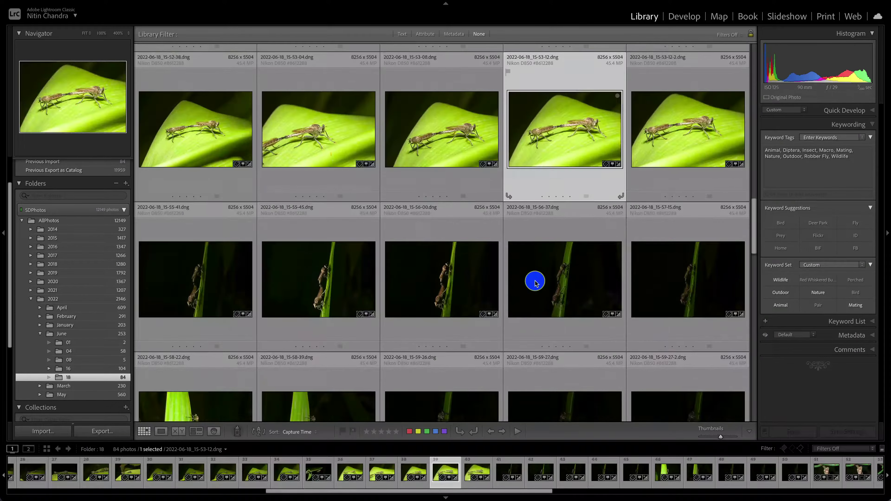
click(558, 304)
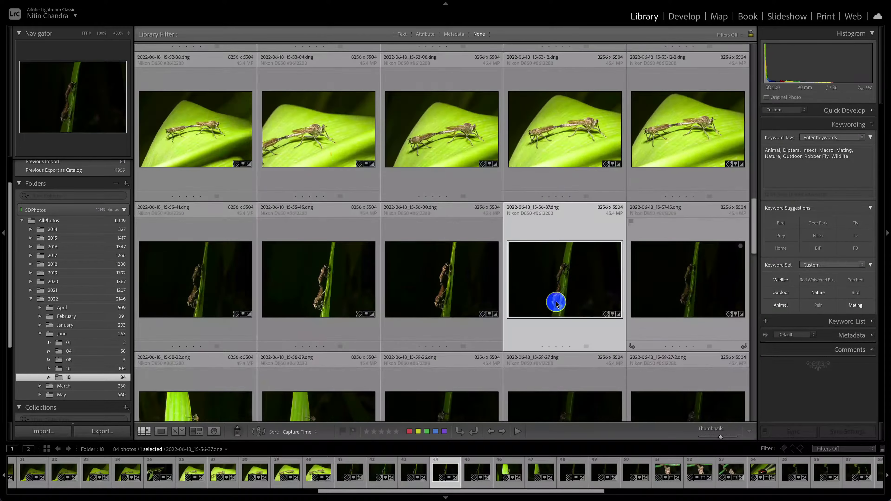
scroll(400, 295, down, 2)
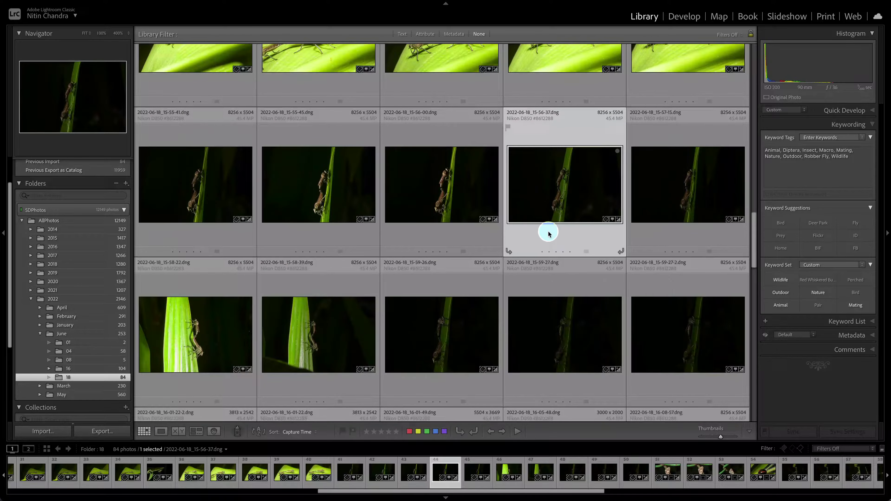
double_click(594, 210)
key(d)
Step: Set the photo's Shadows to +100 and its white balance temperature to 5,000
drag(820, 254, 804, 244)
click(849, 178)
click(842, 187)
click(774, 179)
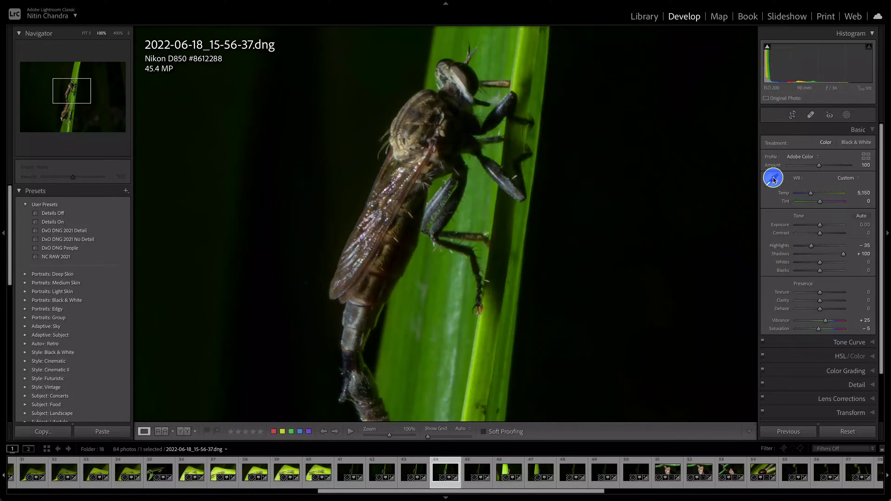
click(485, 255)
click(821, 193)
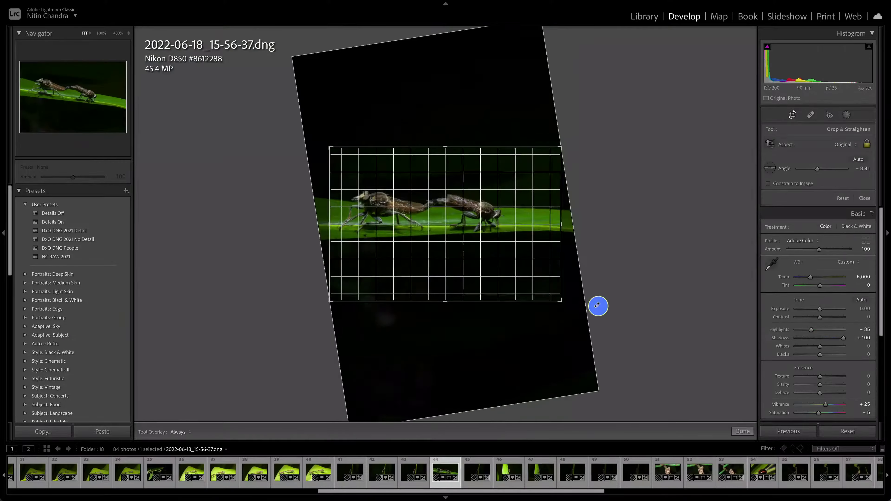
Step: Rotate the photo to horizontal and crop it to about 4109 x 2740 pixels, centred on the mating flies
drag(598, 304, 509, 253)
key(Return)
key(i)
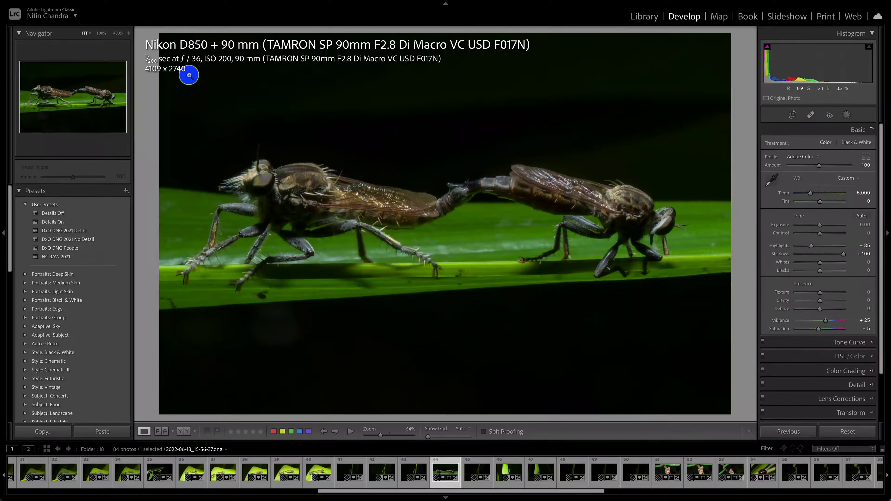
key(r)
drag(556, 280, 456, 215)
key(Return)
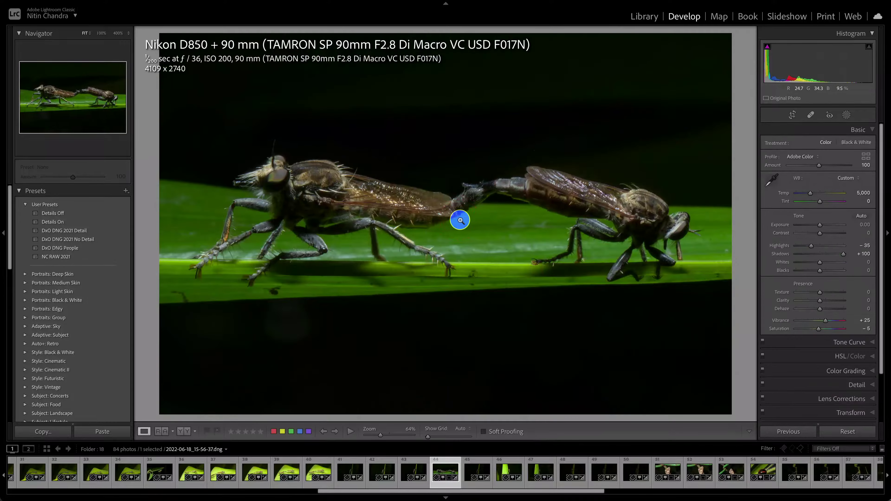
Step: Open the cropped robber fly photo in Adobe Photoshop 2022 for editing
key(super+e)
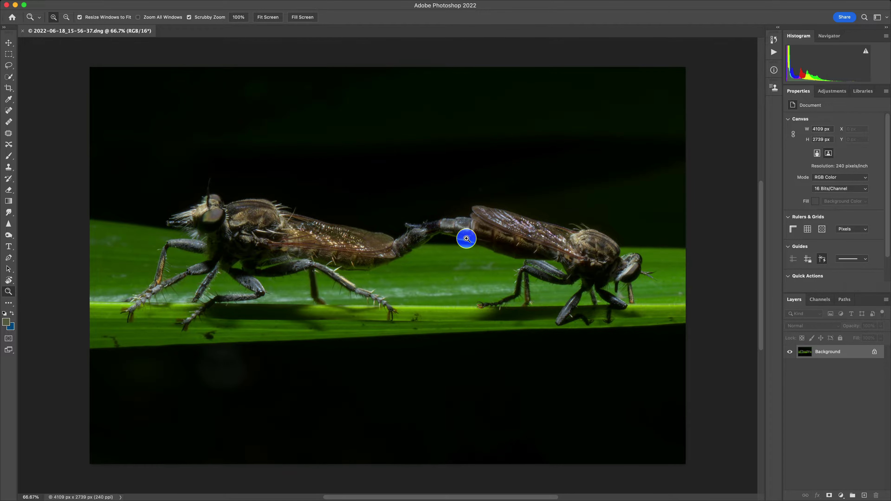
Step: Duplicate the Background layer and hide the original Background beneath the copy
key(super+j)
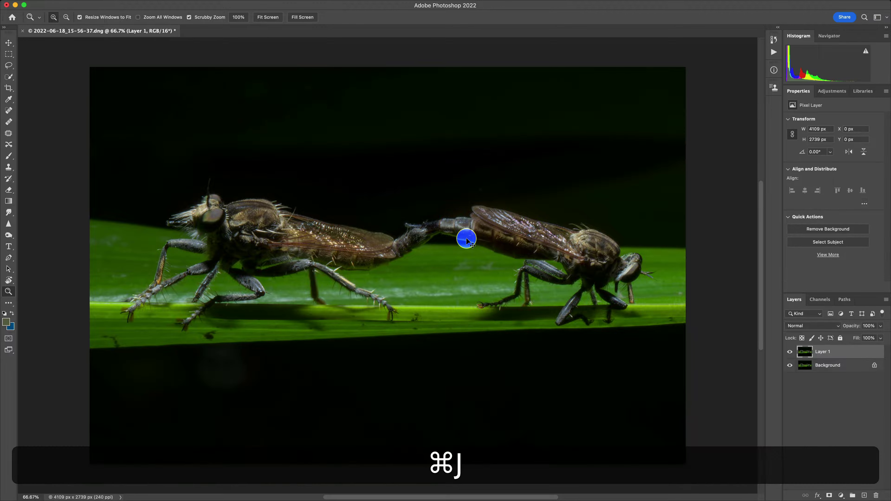
click(790, 366)
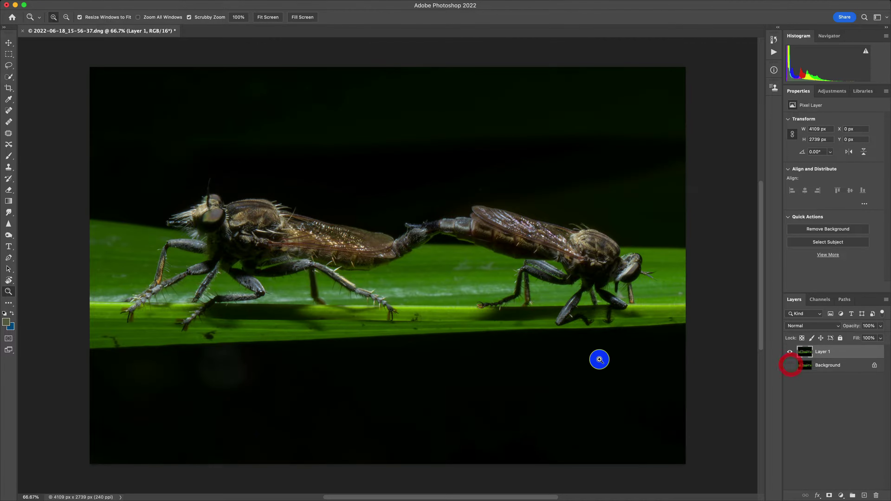
key(super+0)
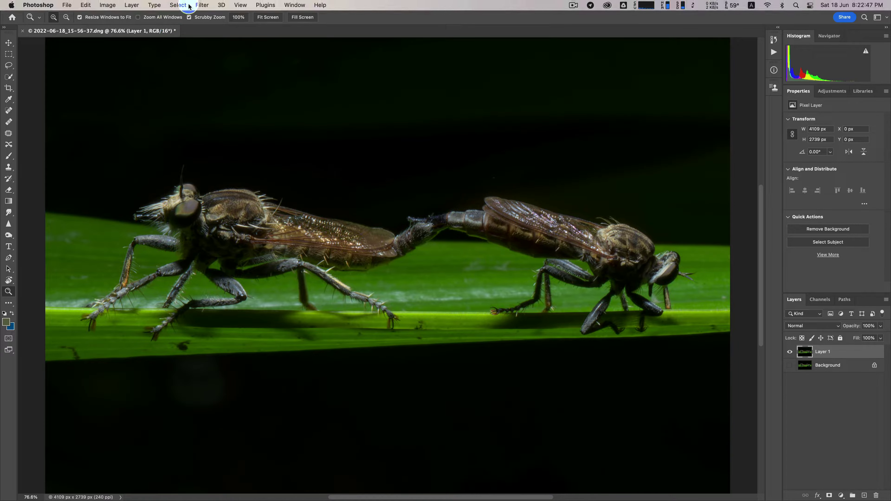
Step: Sharpen the duplicate layer with Topaz Sharpen AI using the Out of Focus - Very Blurry model, comparing the models on the left fly
click(202, 5)
mouse_move(255, 227)
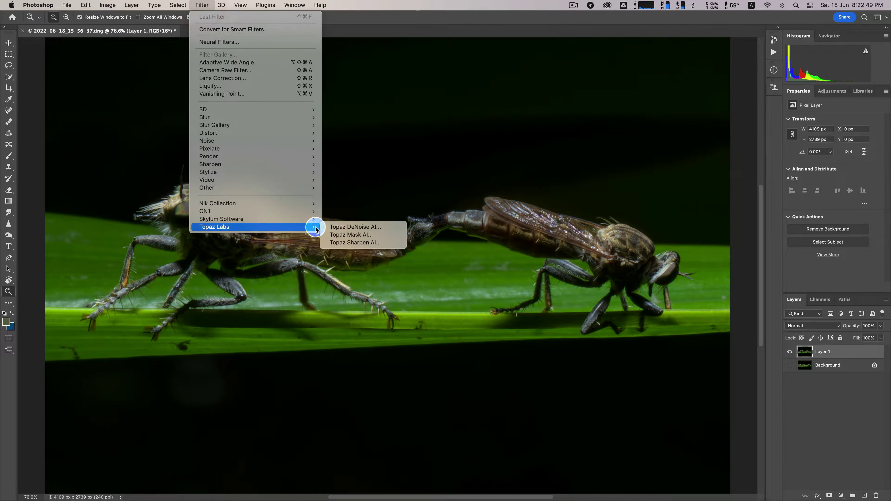
click(347, 243)
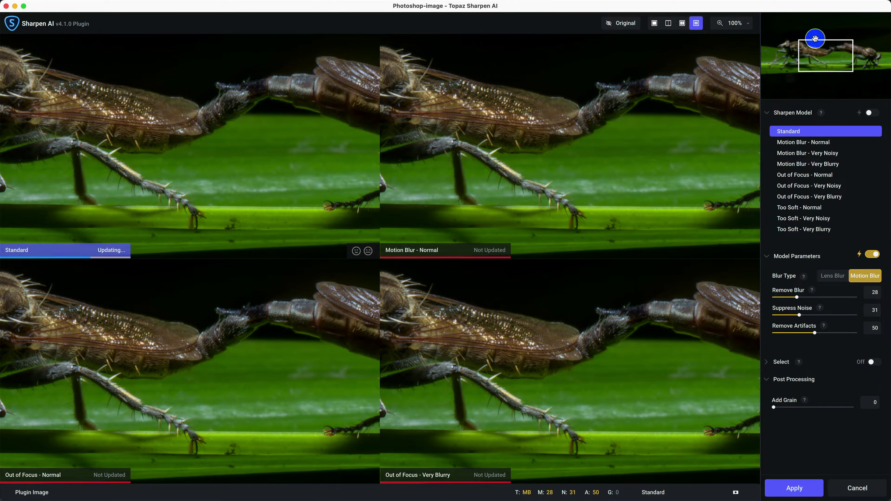
drag(813, 58, 794, 58)
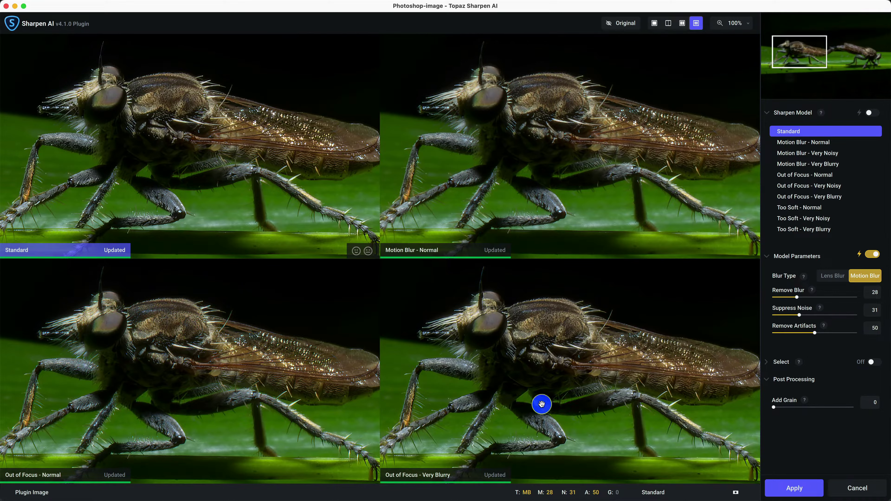
click(541, 404)
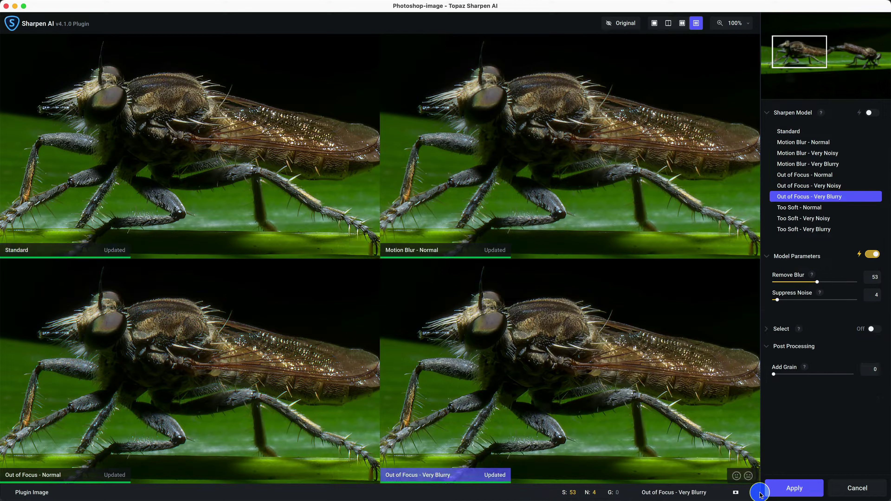
click(786, 496)
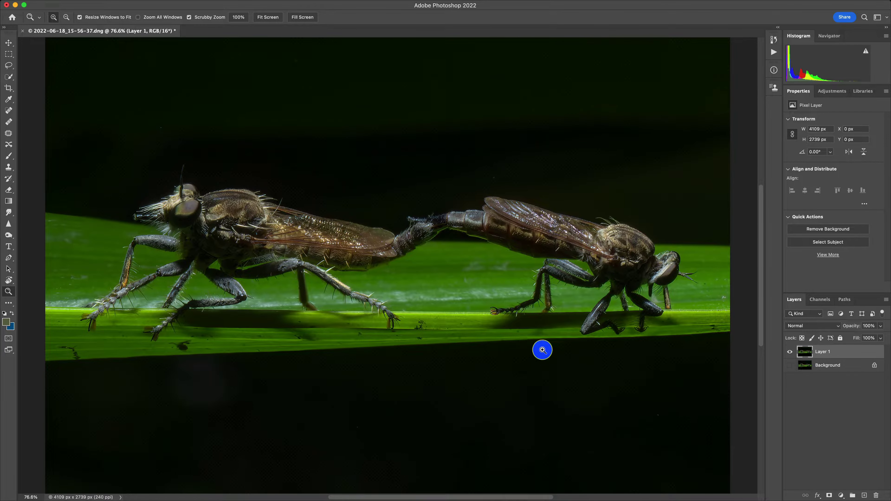
Step: Compare the sharpened layer with the original Background on the left fly at 200% zoom, leaving only the sharpened layer visible
click(789, 366)
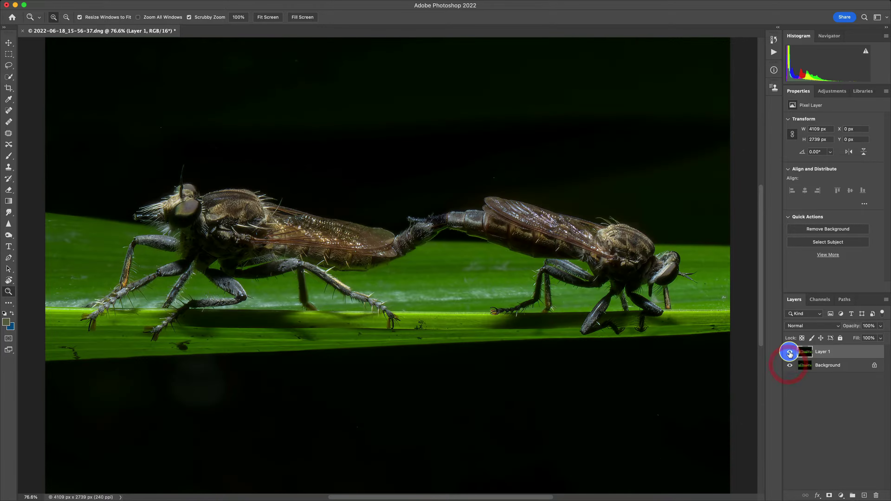
click(202, 215)
double_click(202, 215)
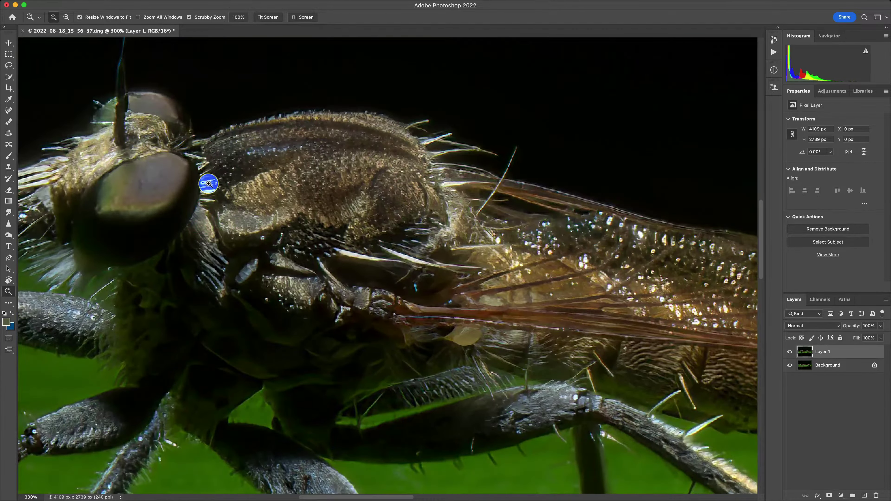
key(alt+super+minus)
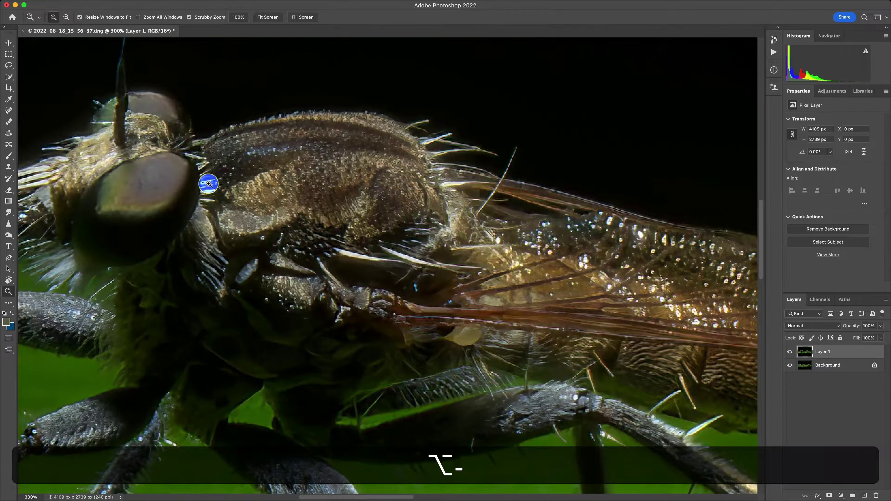
click(65, 18)
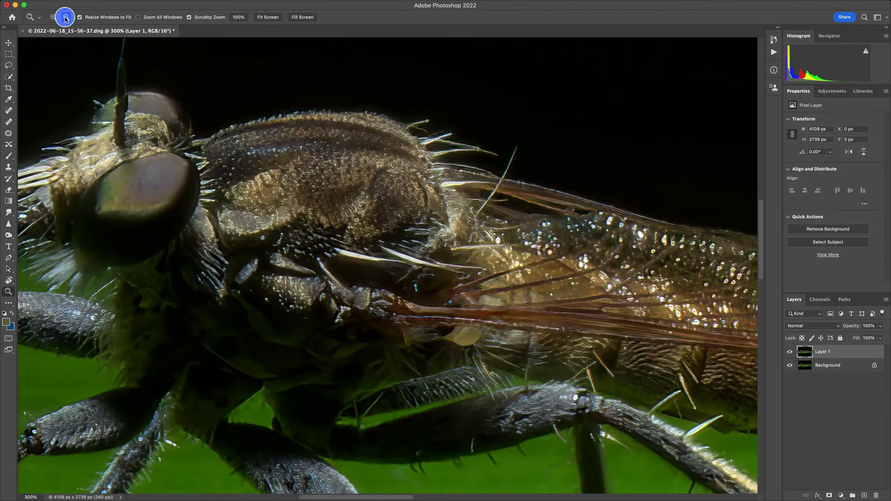
click(209, 144)
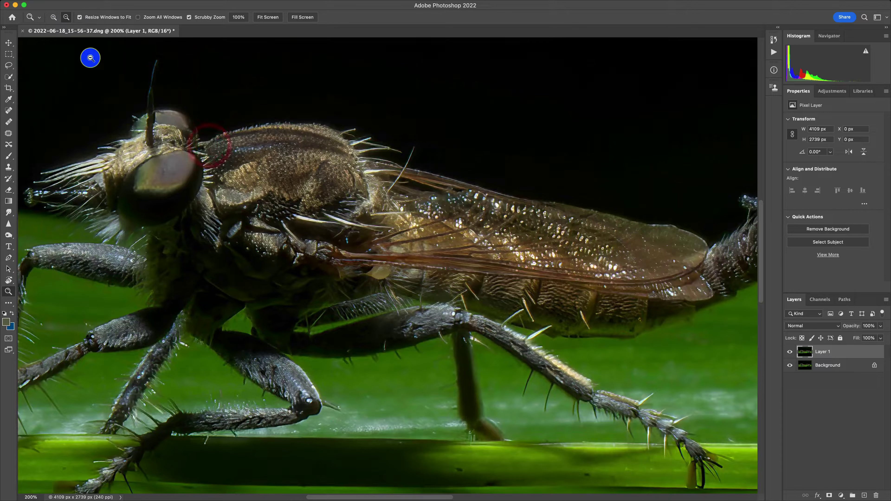
click(54, 23)
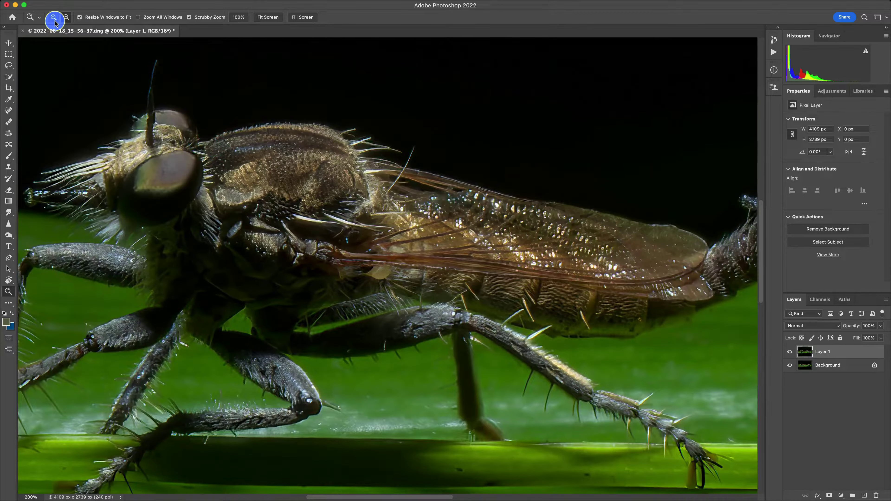
click(790, 353)
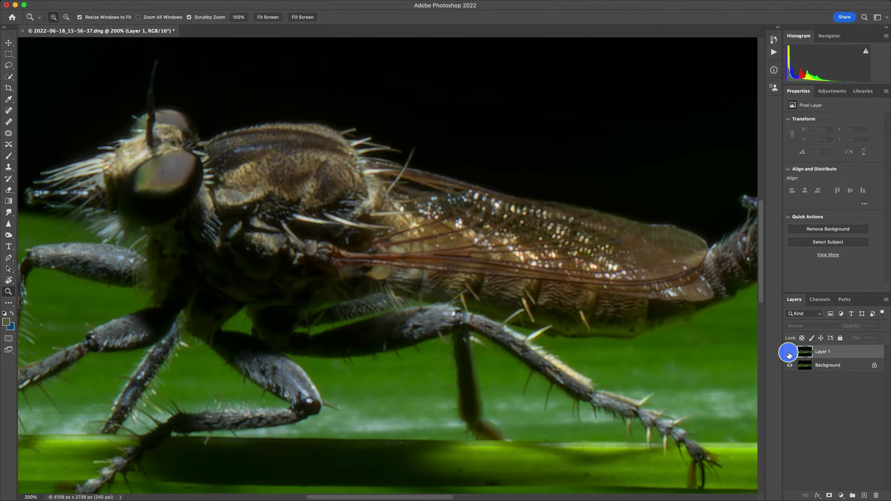
click(789, 354)
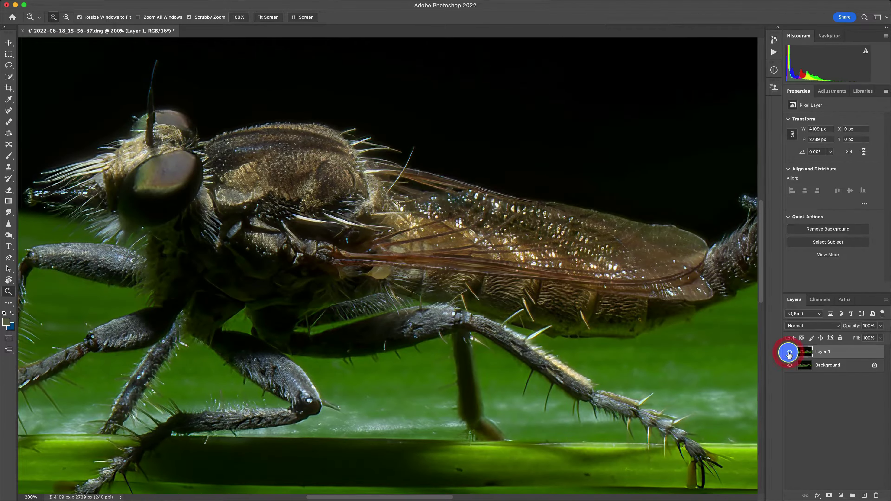
click(790, 354)
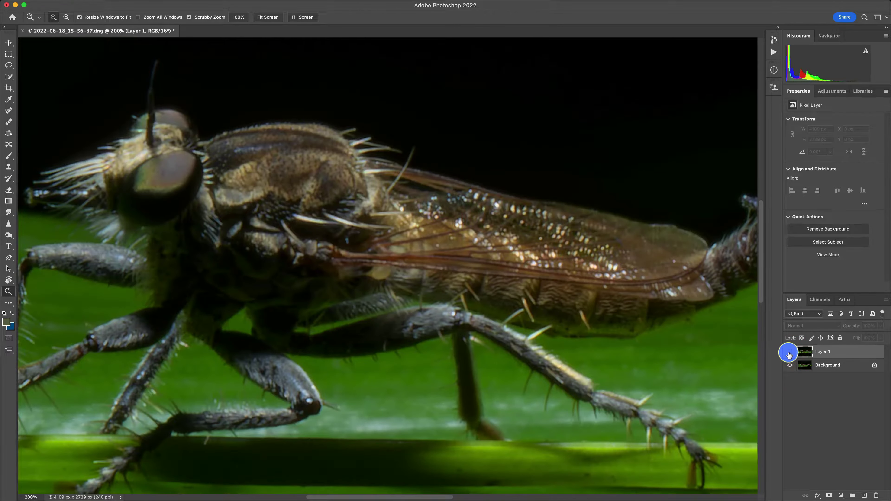
click(789, 353)
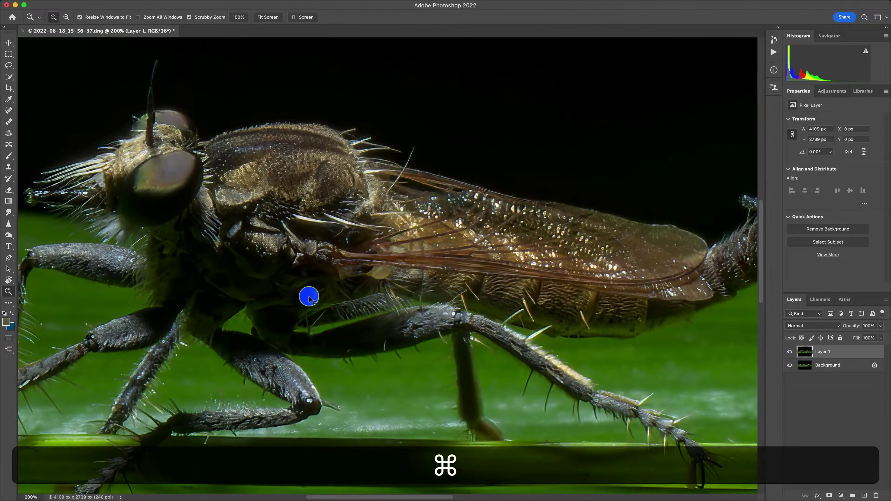
key(super+0)
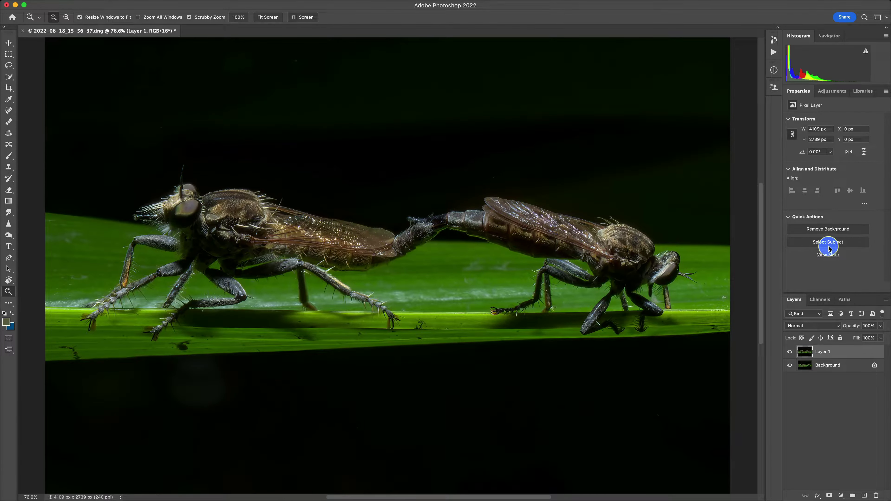
click(790, 365)
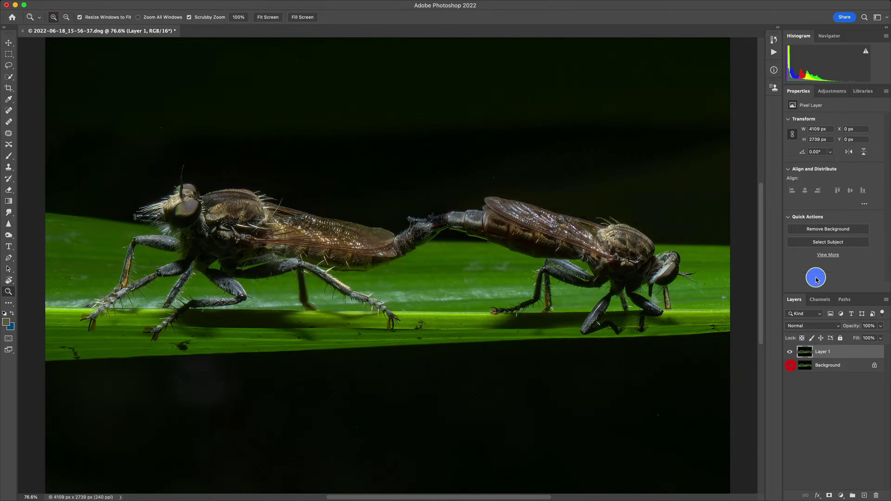
Step: Add a Curves adjustment layer above the sharpened layer and open its Auto Color Correction Options
click(832, 91)
click(829, 114)
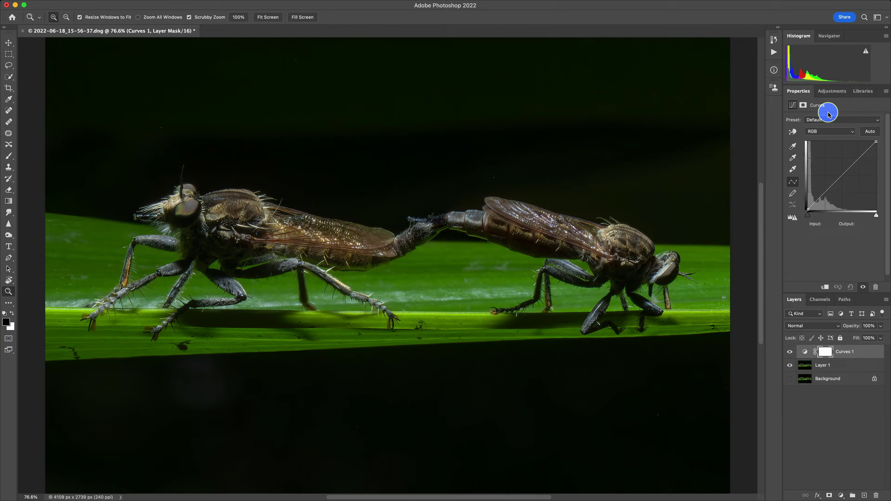
alt+click(871, 133)
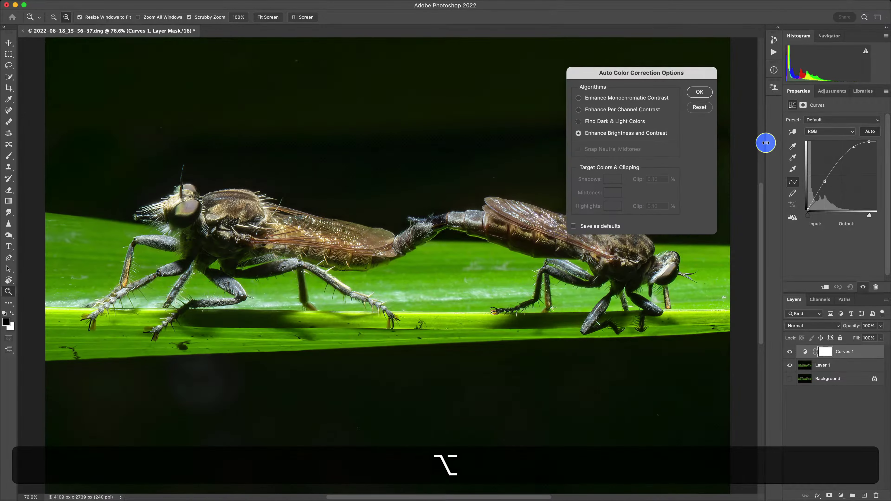
Step: Try the Find Dark & Light Colors and Enhance Per Channel Contrast algorithms, each with and without Snap Neutral Midtones
click(603, 123)
click(591, 150)
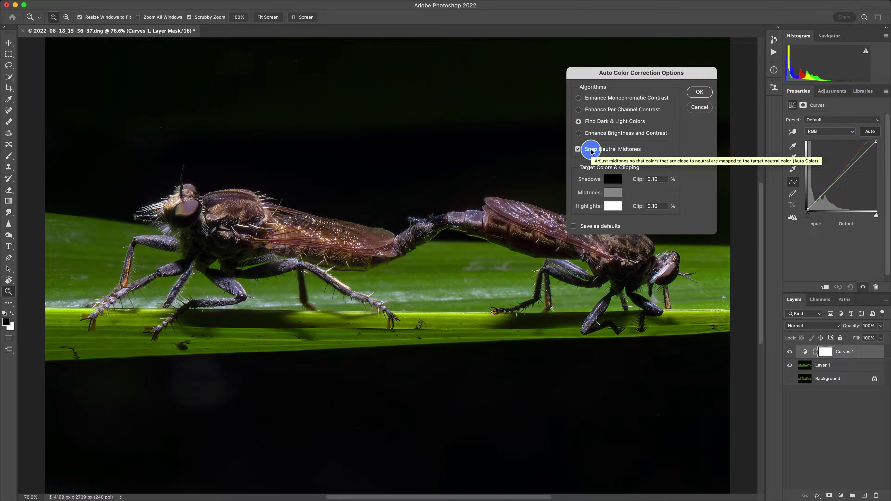
click(591, 149)
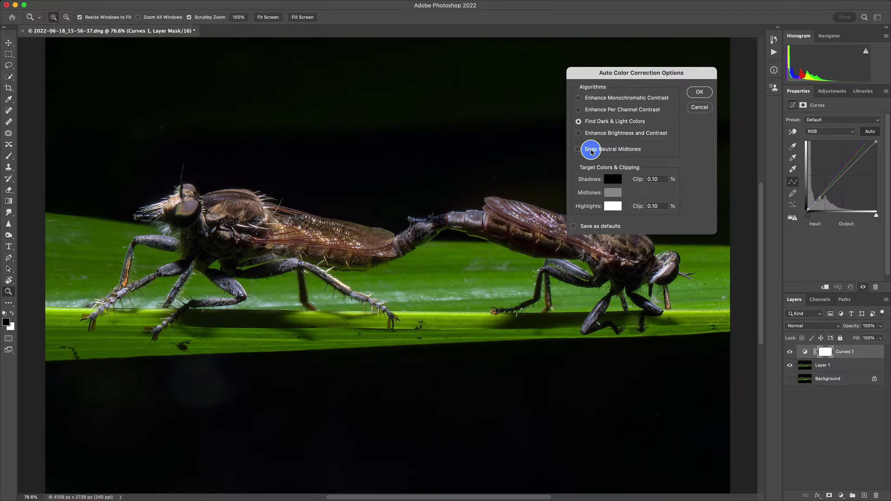
click(593, 111)
click(590, 150)
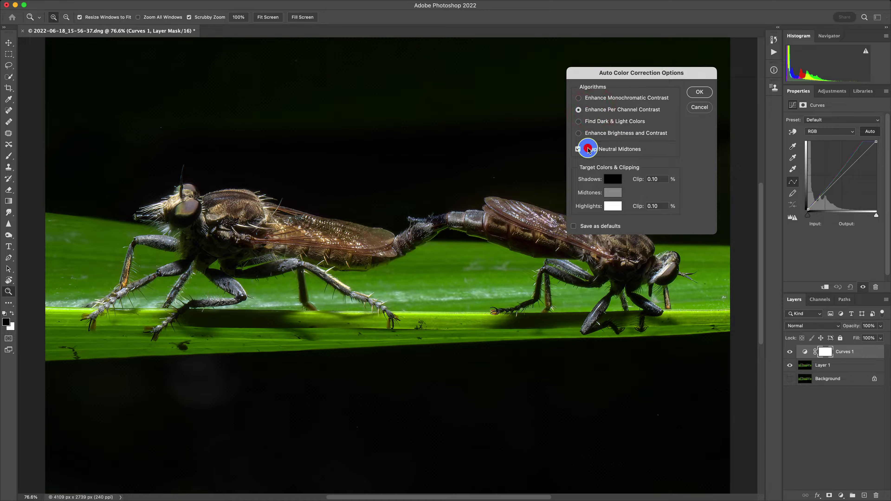
click(589, 150)
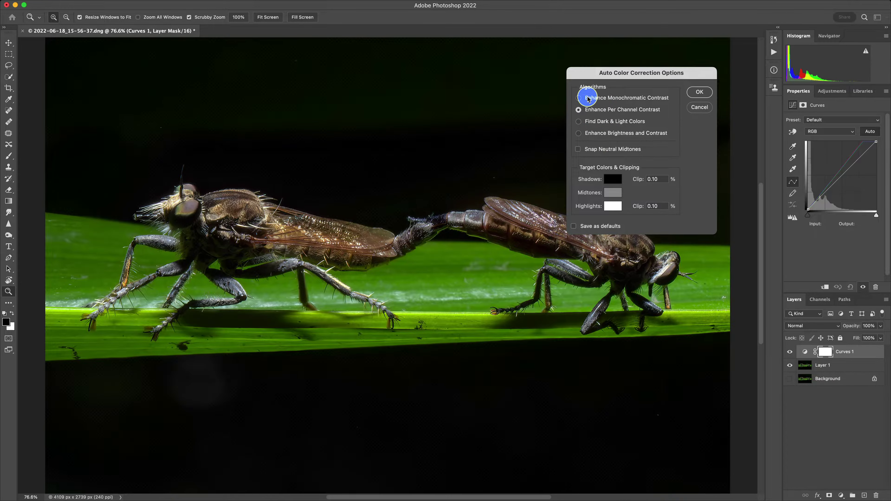
Step: Apply Enhance Monochromatic Contrast with Snap Neutral Midtones enabled to the Curves adjustment
click(586, 98)
click(590, 150)
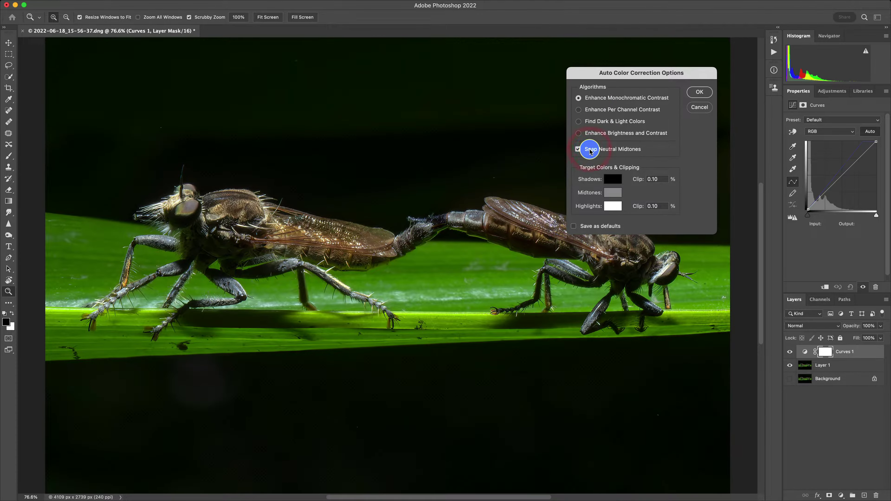
click(691, 92)
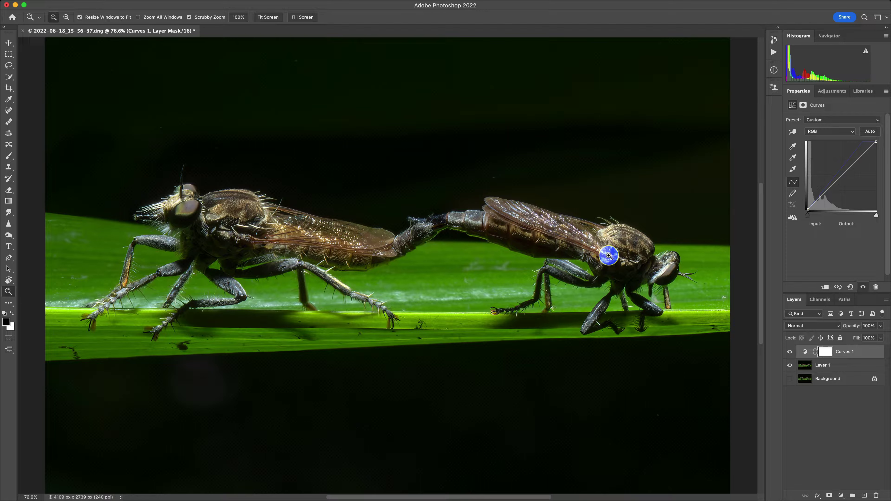
Step: Save the layered image as 2022-06-18_15-56-37.tif in folder 18 with ZIP layer compression, and quit Photoshop to return to Lightroom Classic
key(shift+super+s)
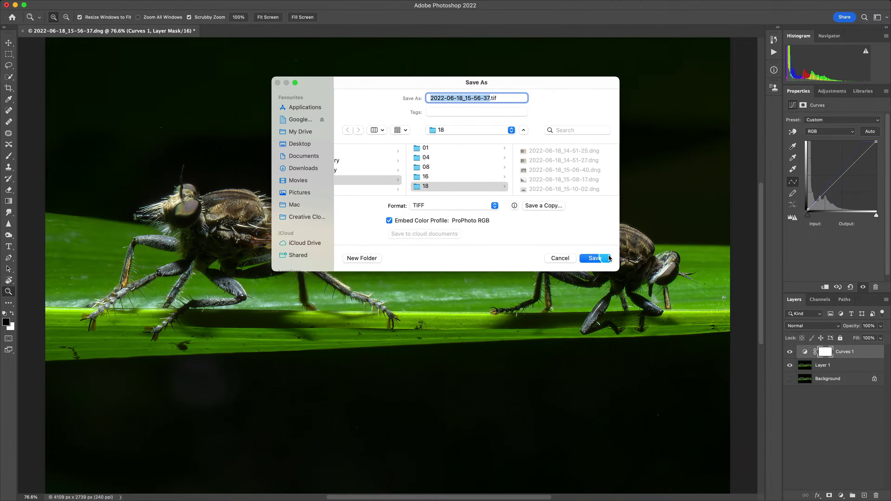
click(597, 260)
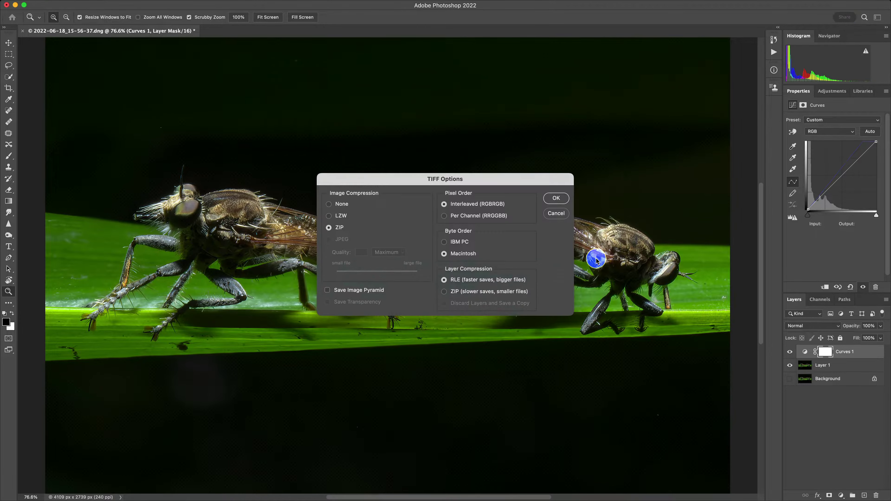
click(464, 293)
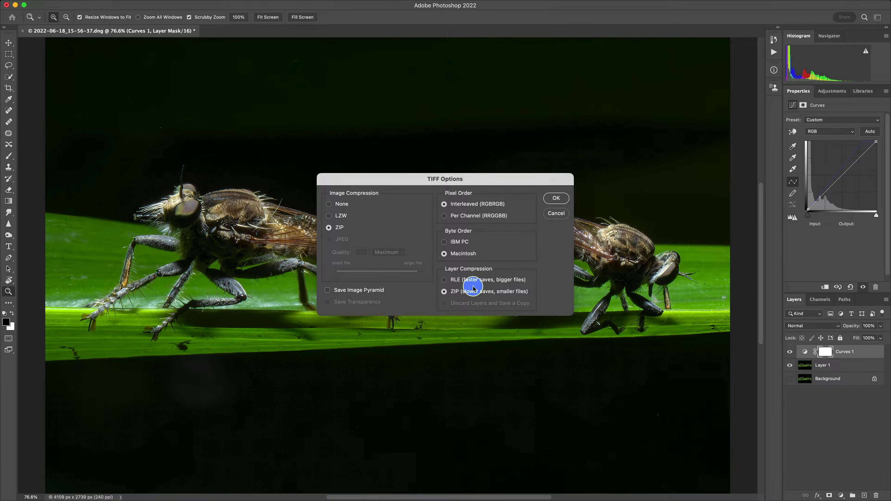
click(556, 199)
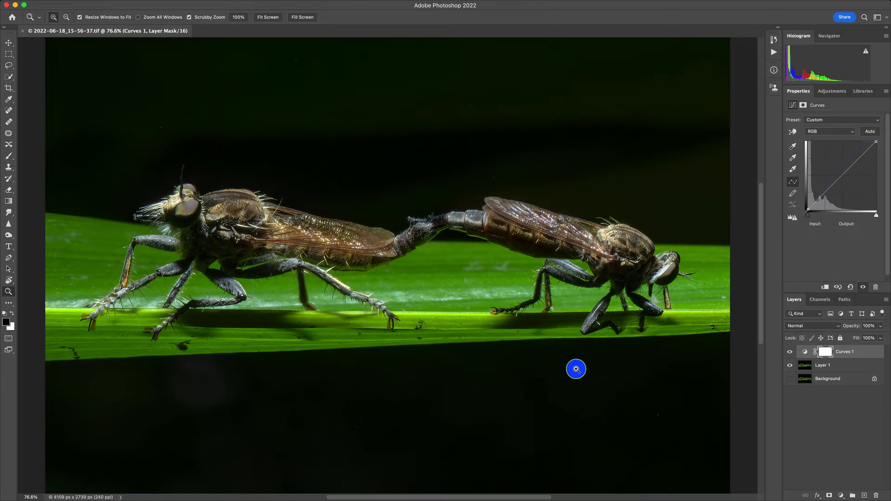
key(super+q)
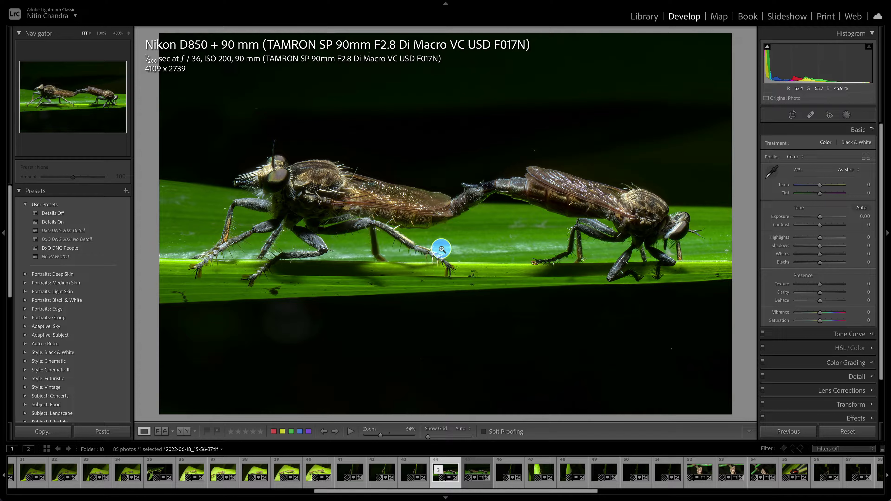
Step: Switch the info overlay to show the file name and examine the left fly in the saved TIFF at 100%
key(i)
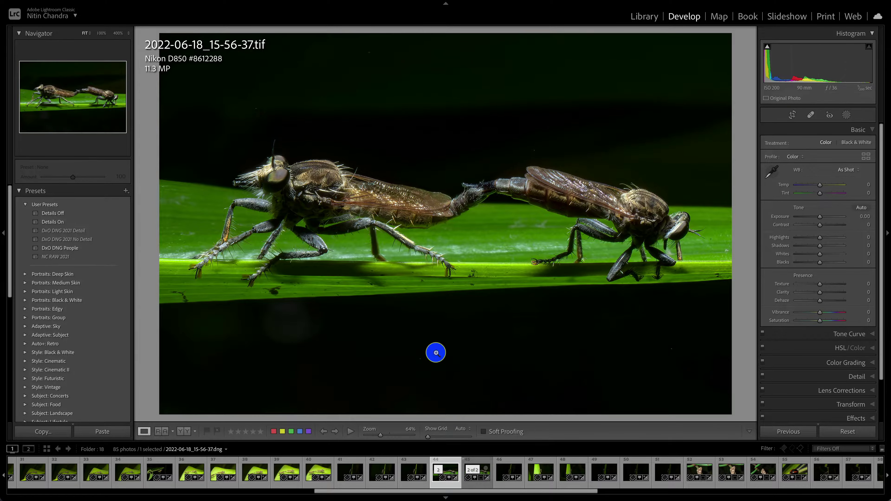
click(279, 176)
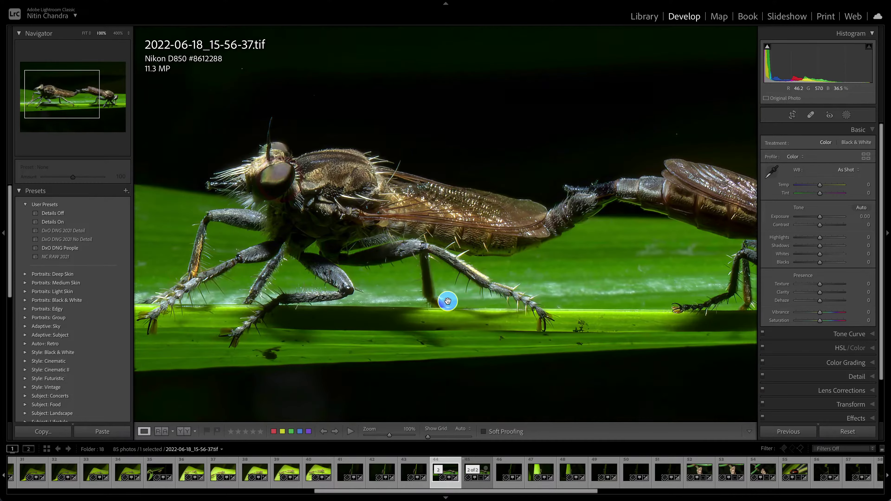
Step: Compare the left fly in 2022-06-18_15-56-37.dng and the edited TIFF at 100% by alternating between the two photos
key(Right)
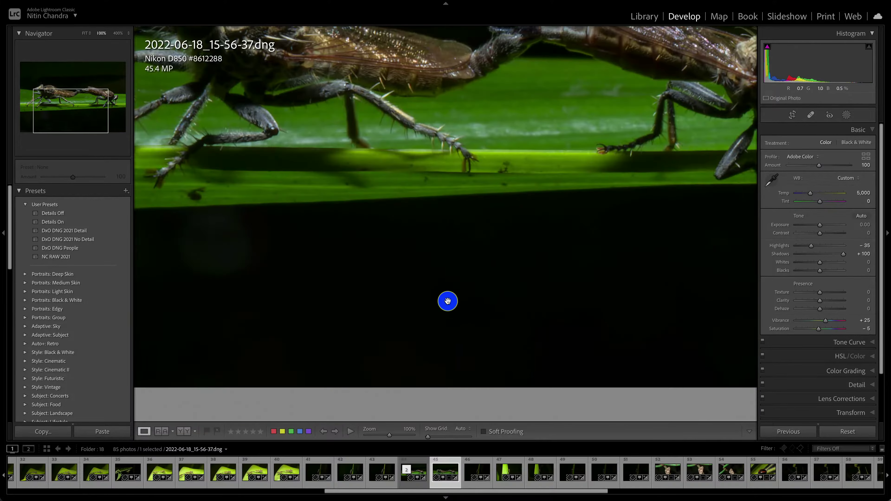
drag(448, 301, 499, 394)
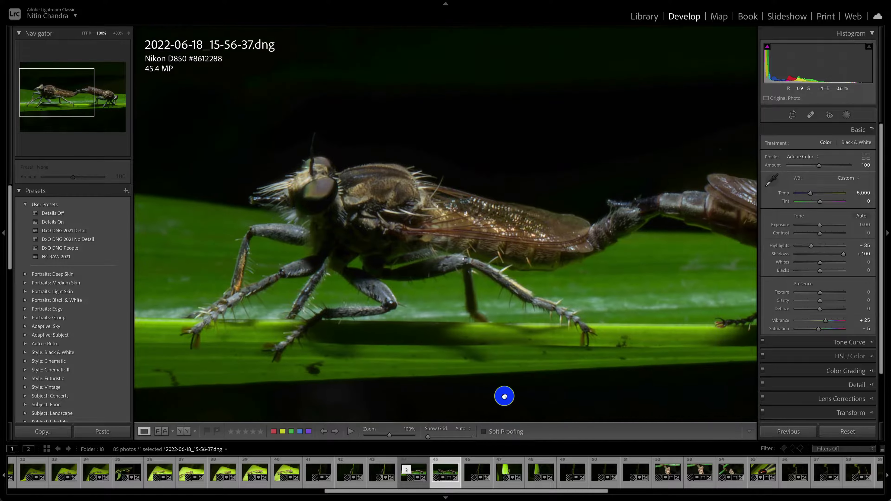
click(454, 353)
click(322, 189)
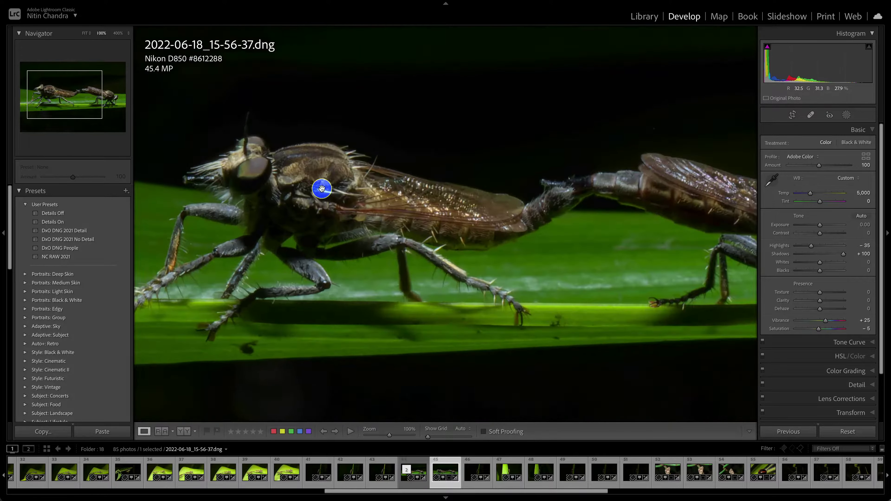
key(Left)
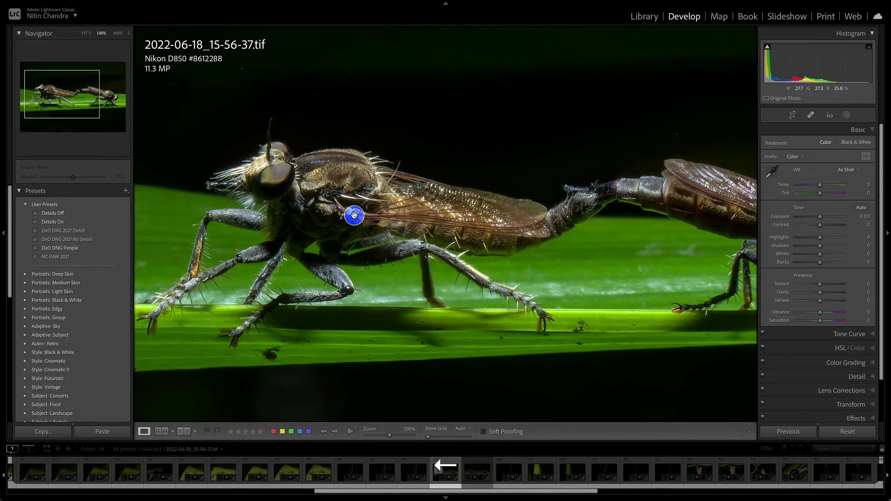
key(Right)
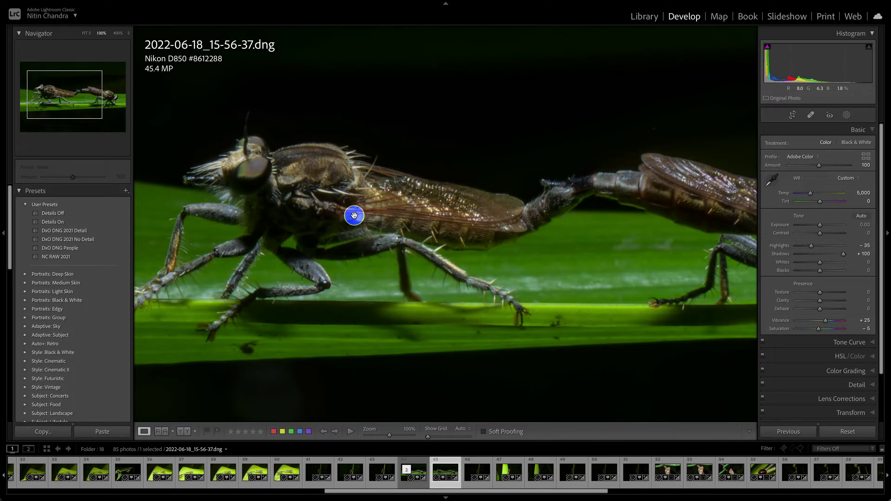
Step: Compare the TIFF and DNG versions of 2022-06-18_15-56-37 side by side at 100% across both flies, and return to the grid
key(g)
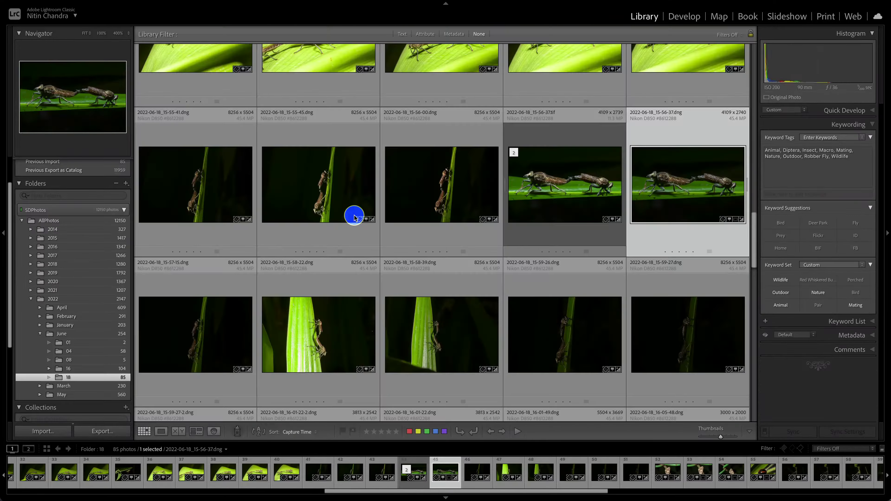
click(571, 233)
shift+click(662, 239)
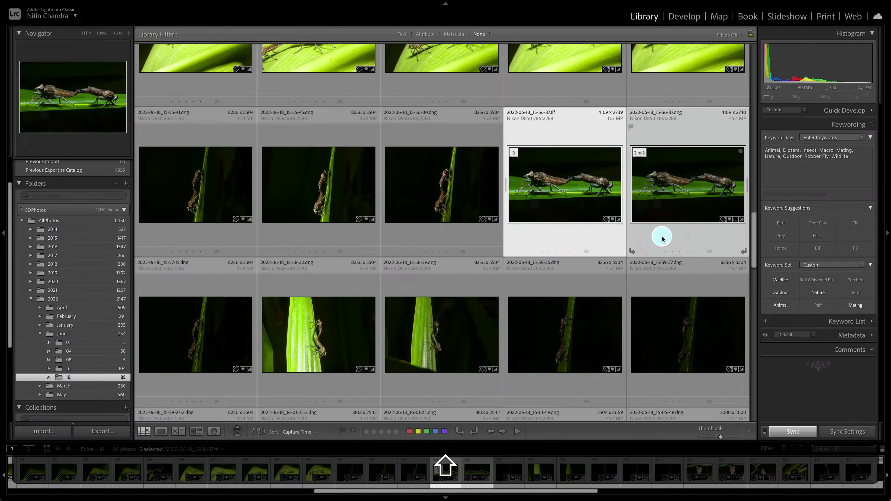
key(c)
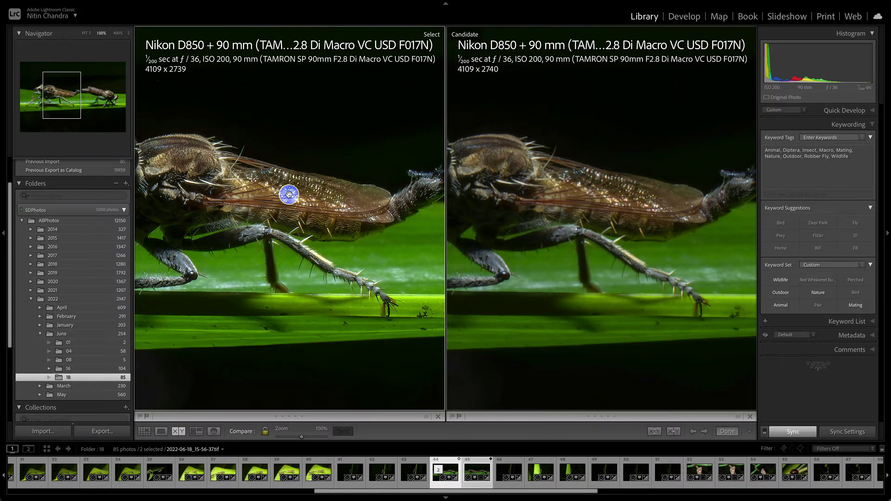
drag(207, 173, 328, 185)
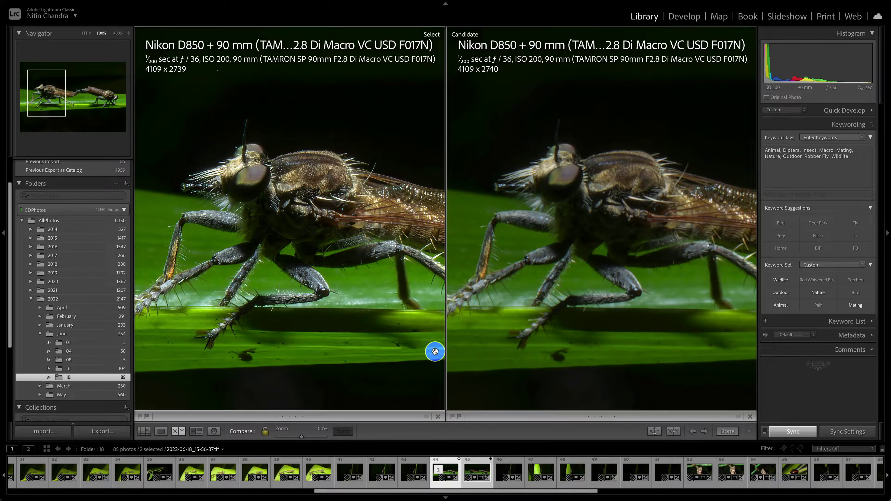
drag(642, 271, 410, 242)
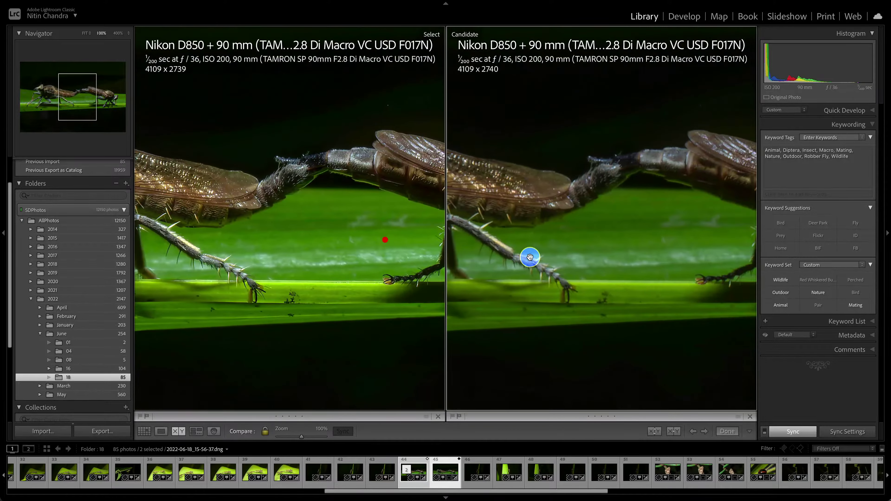
drag(650, 261, 483, 278)
drag(319, 278, 436, 280)
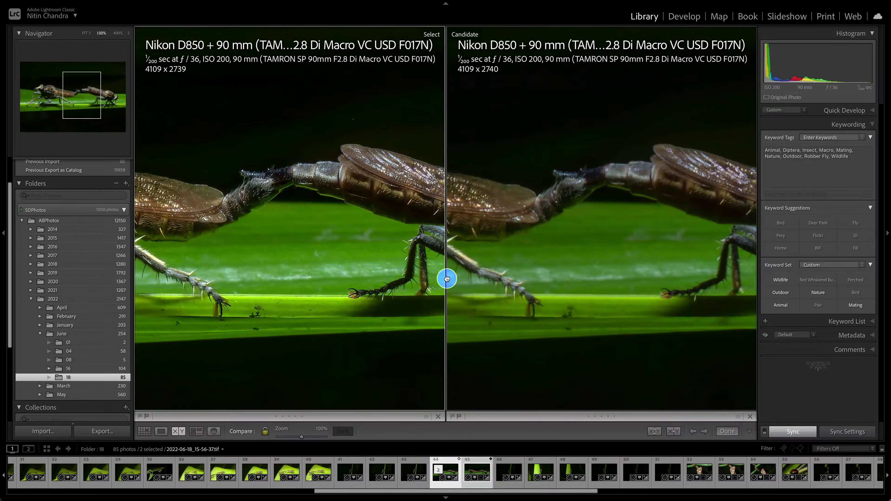
drag(296, 296, 318, 298)
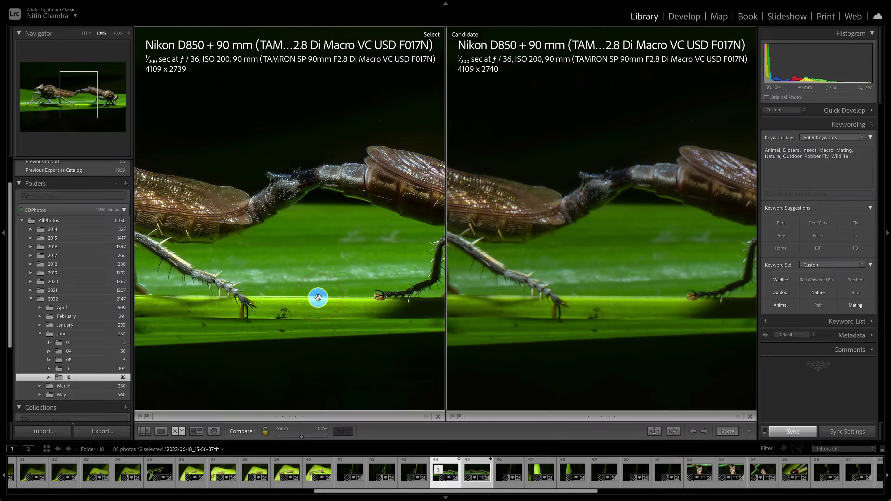
key(g)
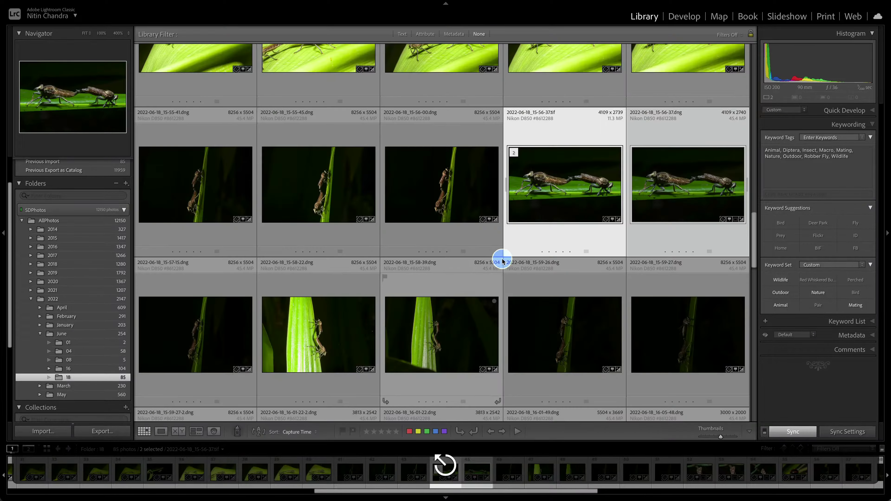
Step: View the TIFF full screen, glance at the metadata customization options without changing them, and check the TIFF's and source DNG's file sizes
click(559, 230)
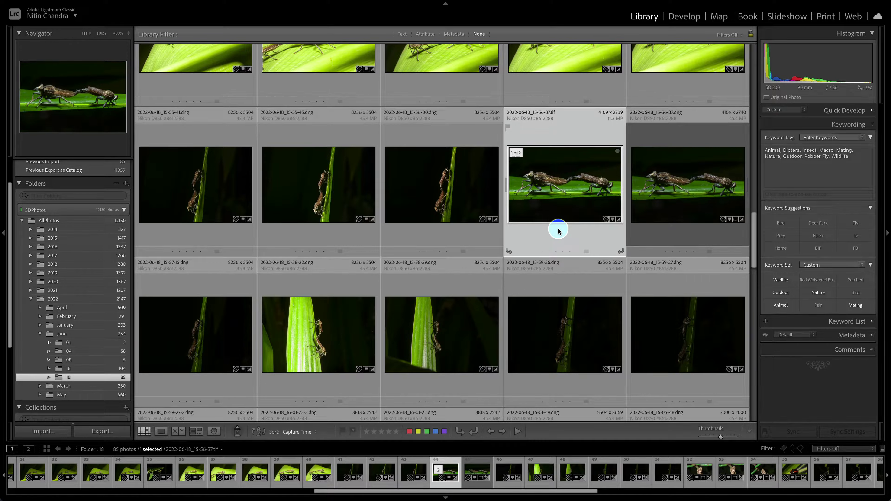
key(f)
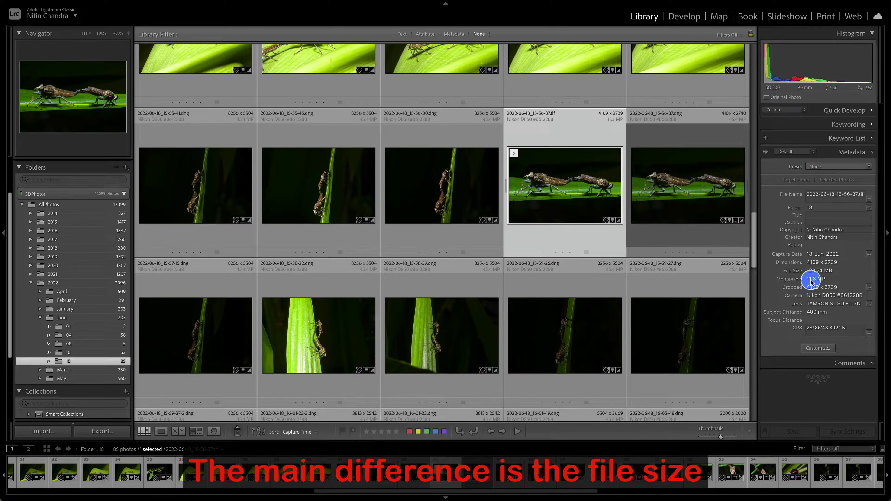
click(817, 348)
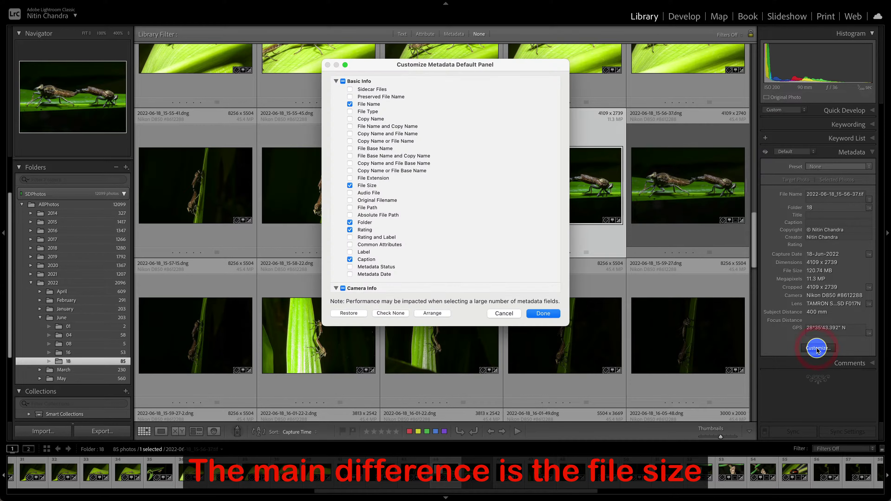
click(504, 314)
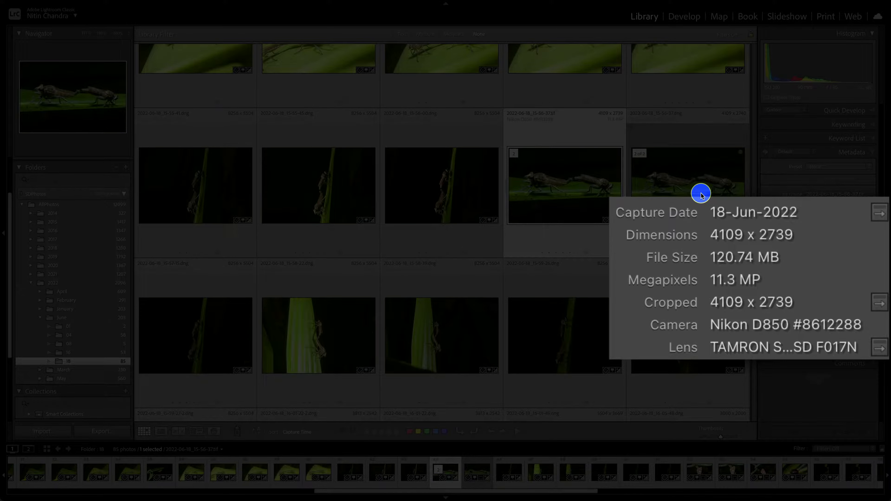
click(701, 195)
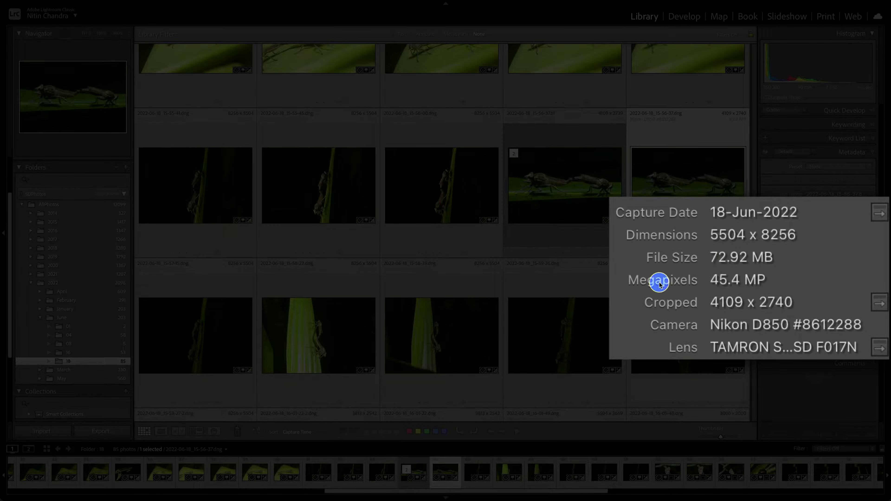
Step: Check the file sizes of several other DNGs in folder 18, including the macro, portrait, tree bark and monument photos
click(465, 332)
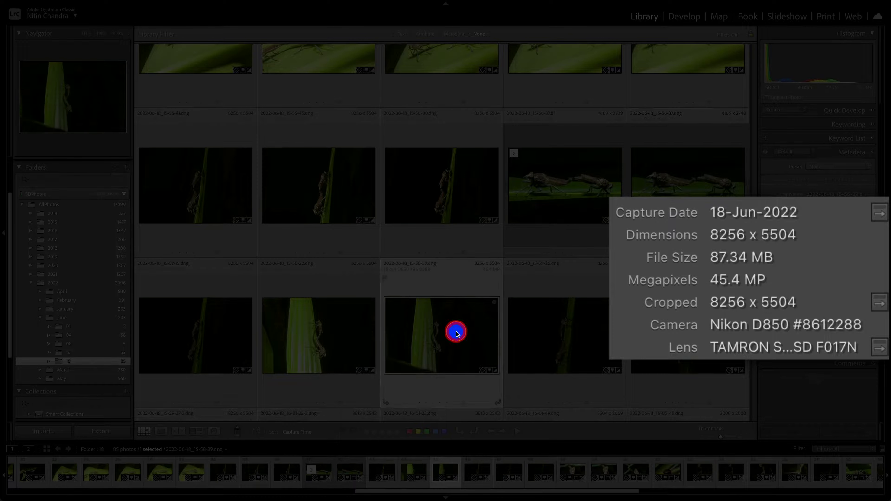
click(551, 342)
scroll(550, 344, up, 5)
scroll(460, 229, up, 5)
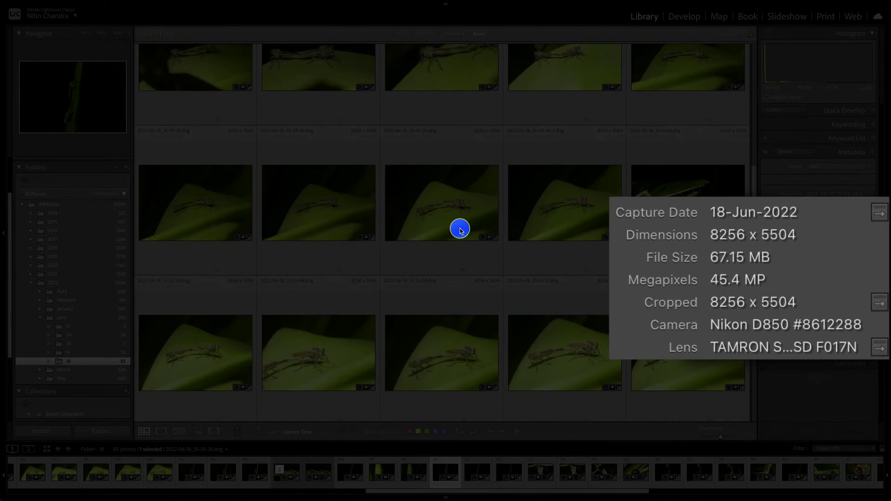
click(452, 183)
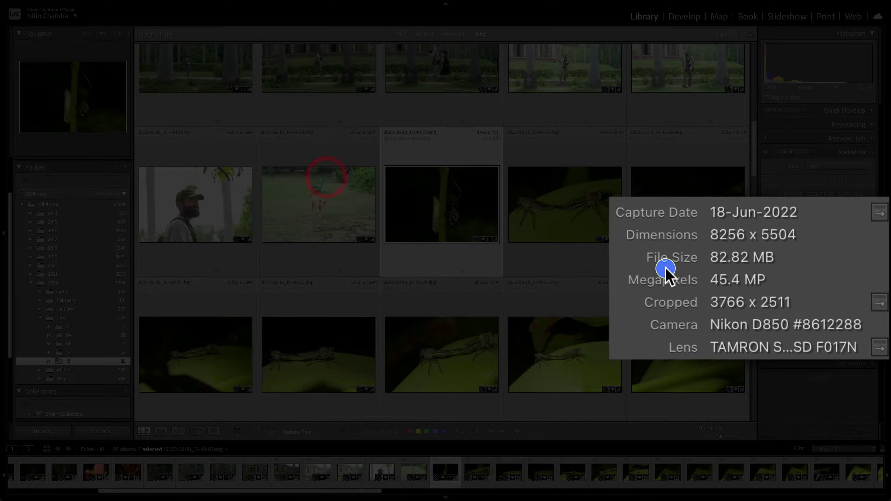
click(333, 214)
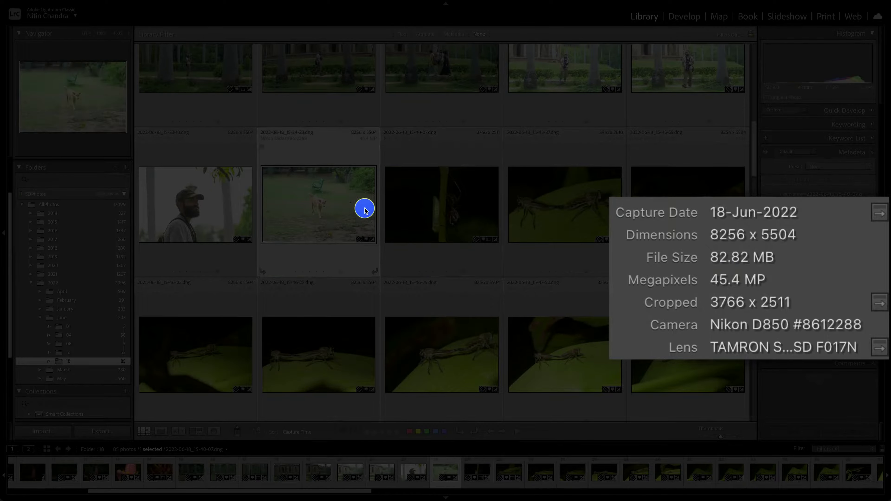
click(217, 203)
scroll(667, 233, up, 5)
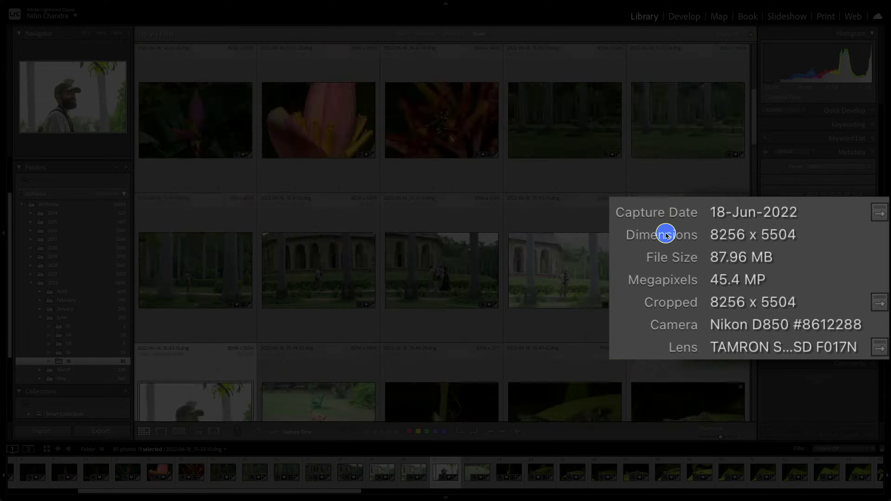
click(339, 135)
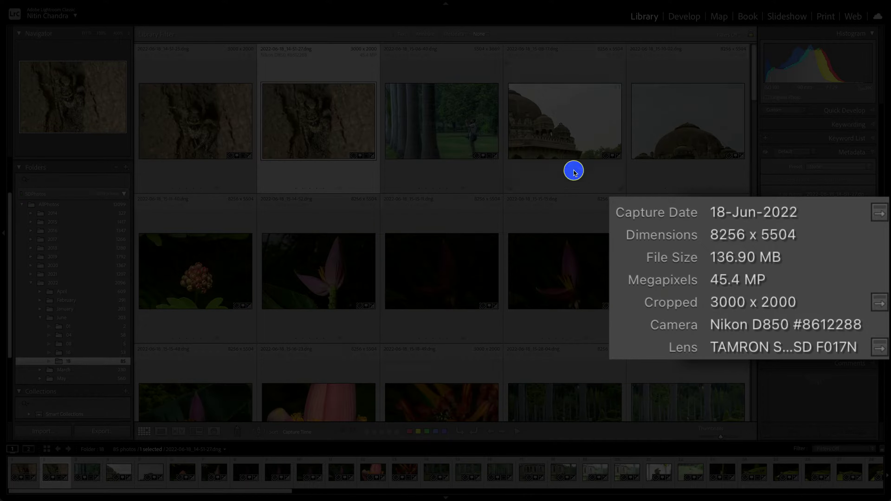
click(573, 143)
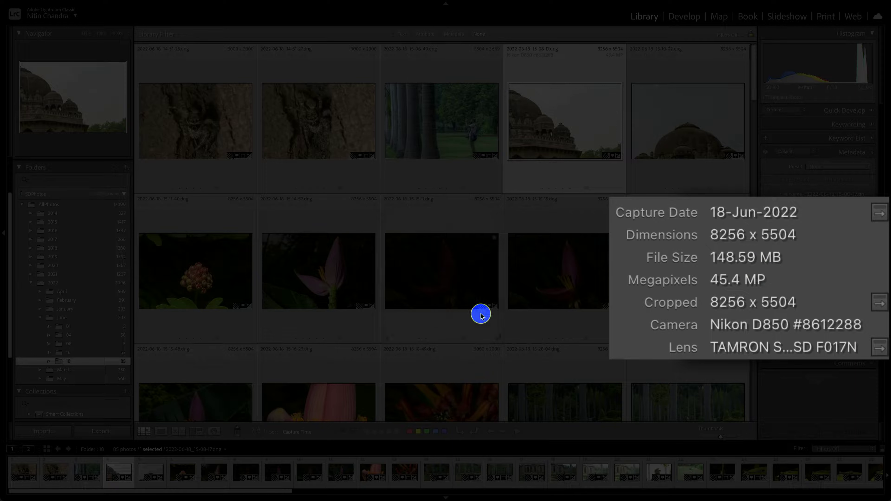
scroll(481, 314, down, 5)
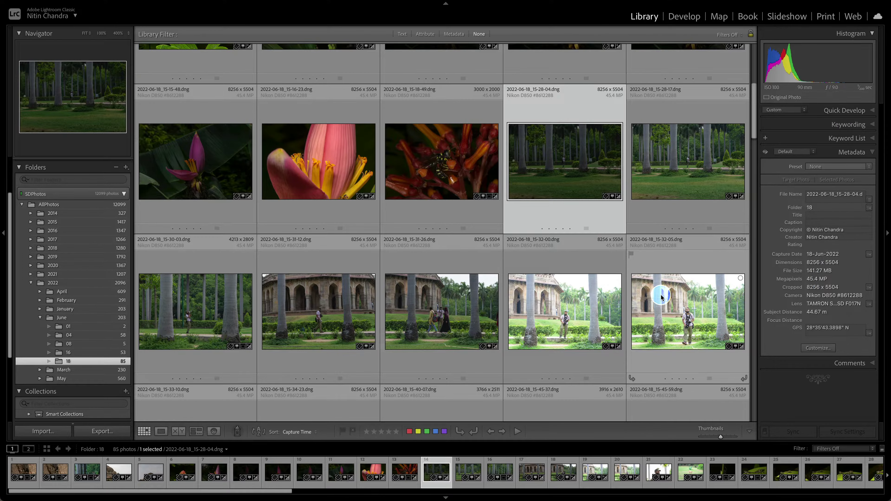
scroll(662, 297, down, 10)
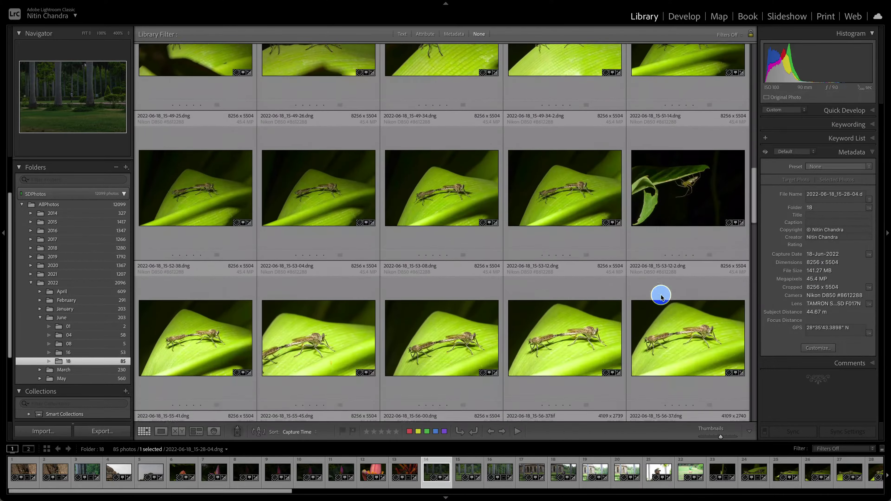
scroll(661, 296, down, 1)
scroll(661, 297, up, 1)
scroll(661, 297, up, 2)
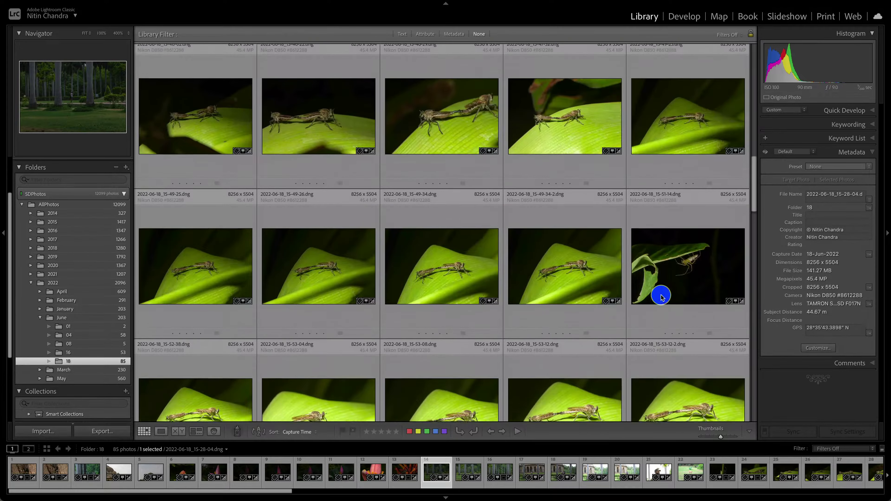
scroll(661, 297, up, 2)
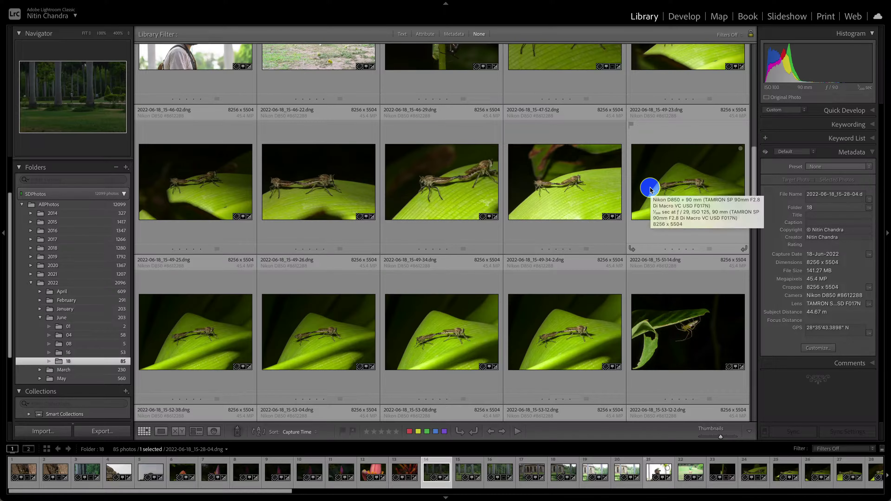
Step: Search the Mac for "dng" and launch Adobe DNG Converter
key(super+space)
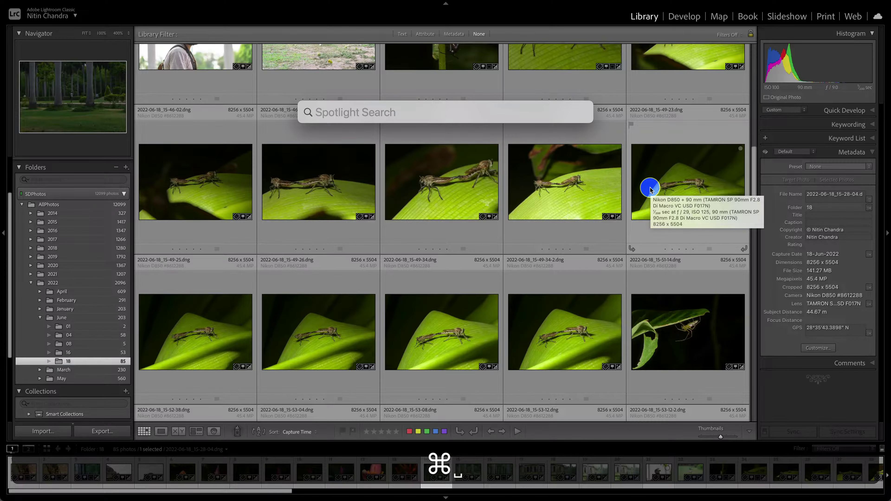
text(dng)
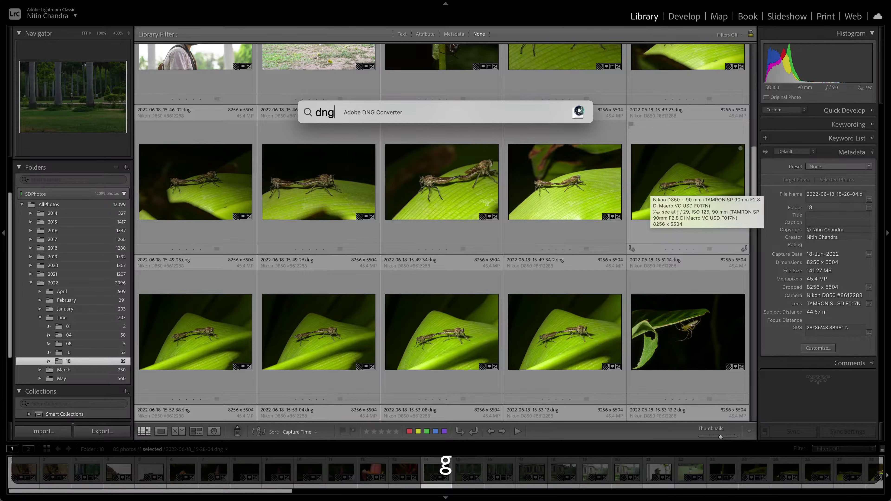
key(Return)
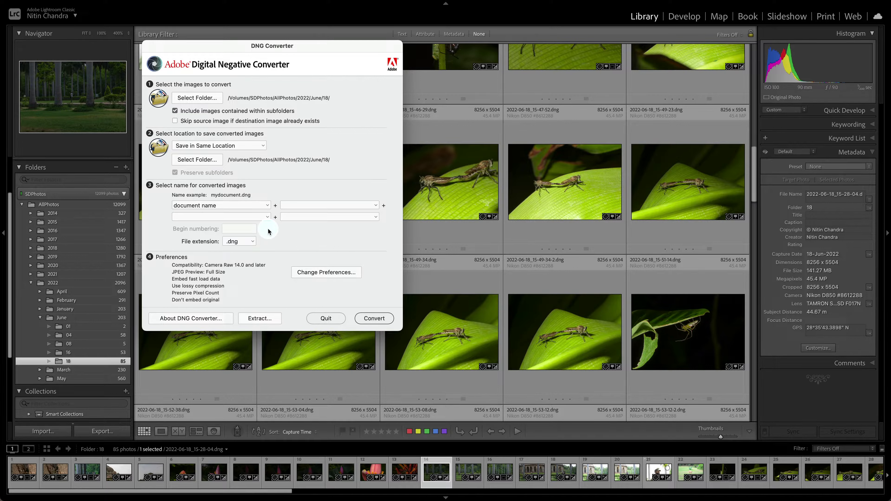
Step: Set the converted image names to a 2 Digit Serial Number followed by the lowercase document name
click(375, 206)
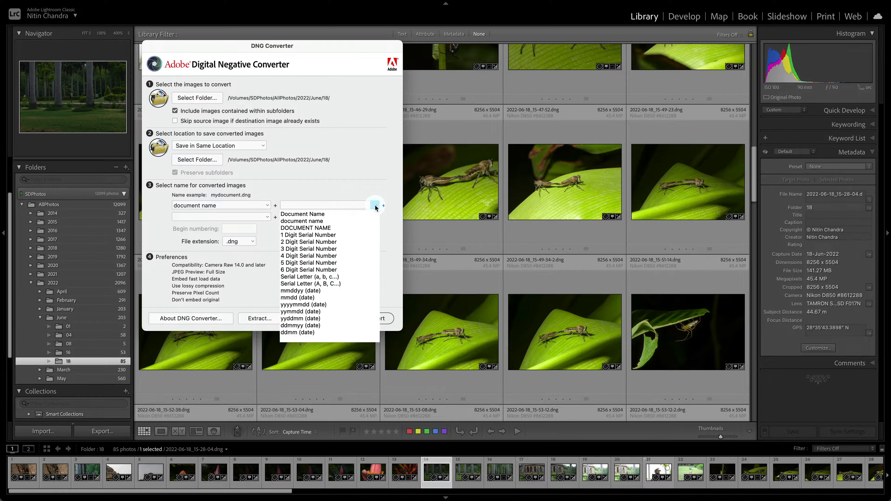
click(353, 220)
click(267, 205)
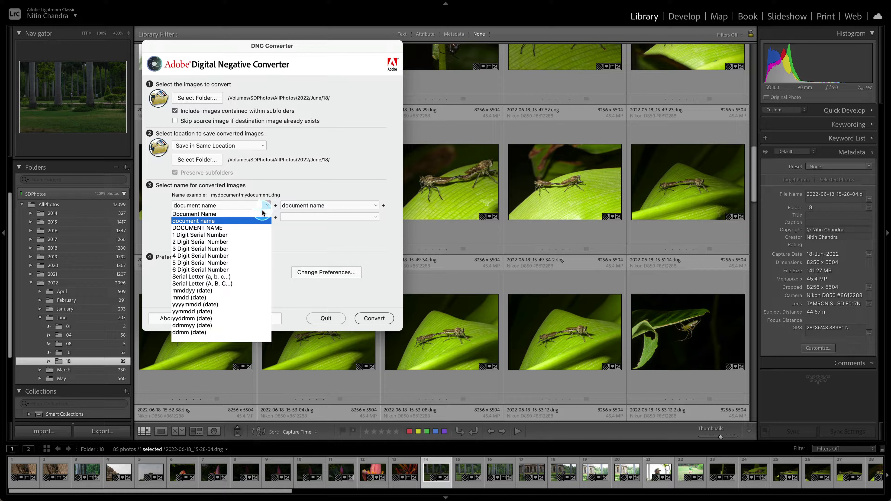
click(245, 241)
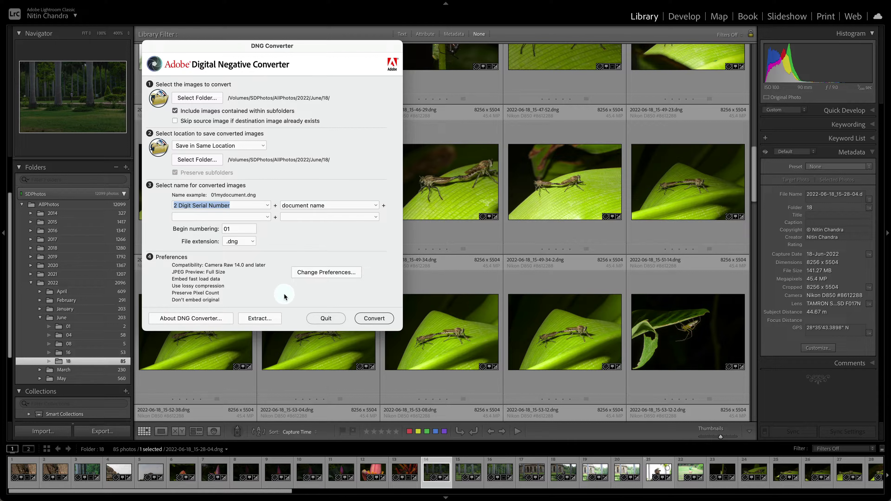
Step: Name the converted images with the lowercase document name only, leaving the second name component blank
click(268, 205)
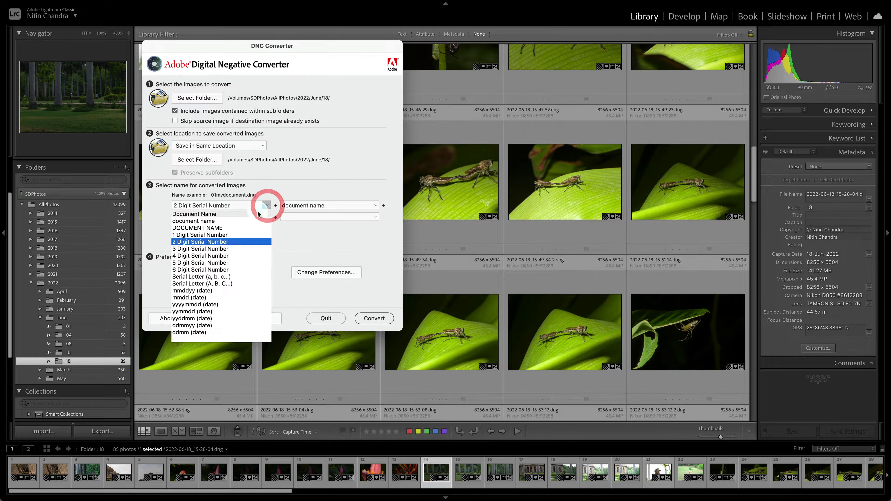
click(258, 214)
click(267, 207)
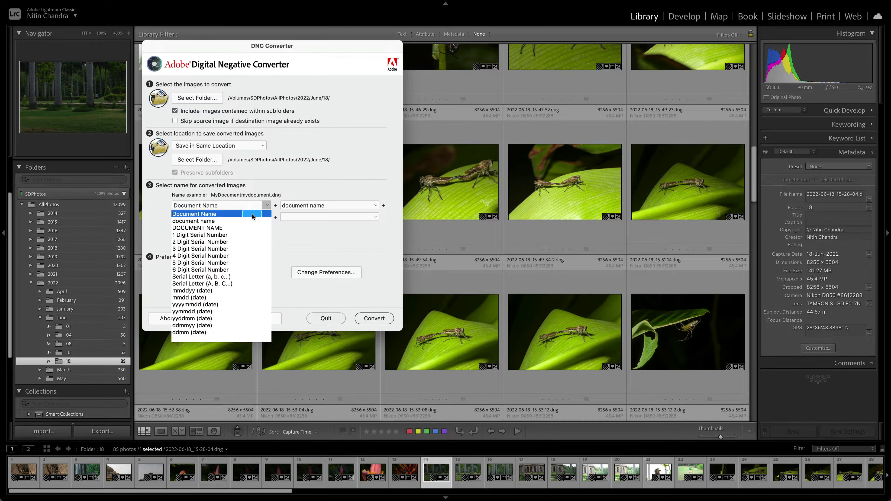
click(250, 221)
click(367, 205)
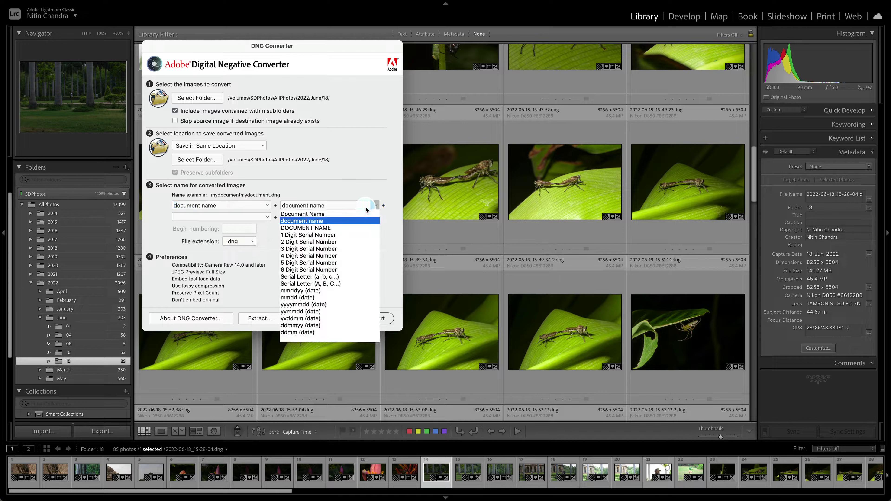
click(336, 180)
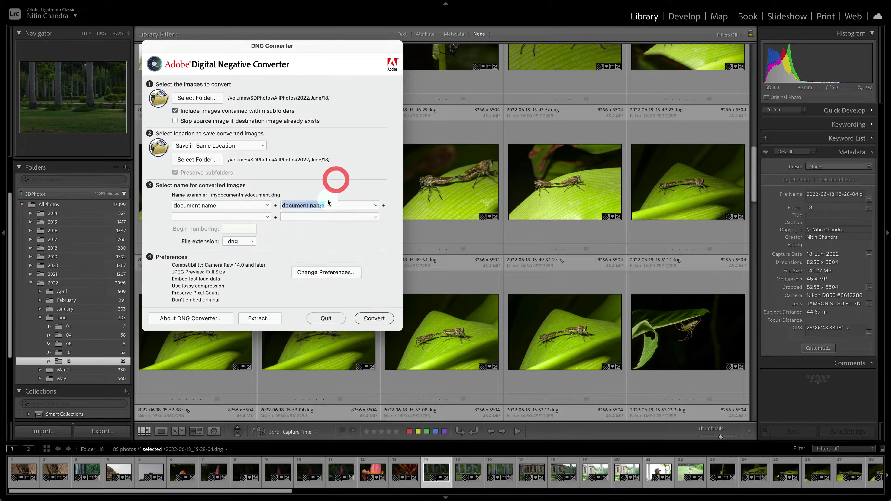
key(BackSpace)
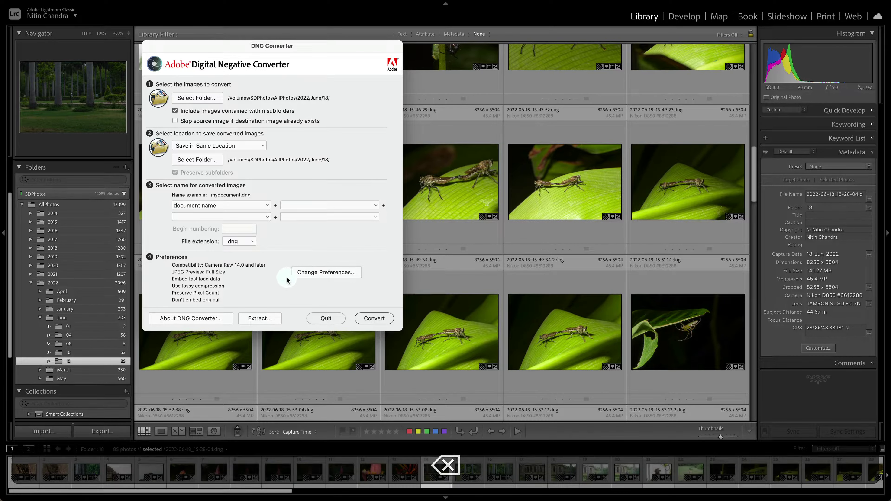
Step: Review the conversion preferences, keep compatibility at Camera Raw 14.0 and later, and accept the settings
click(208, 319)
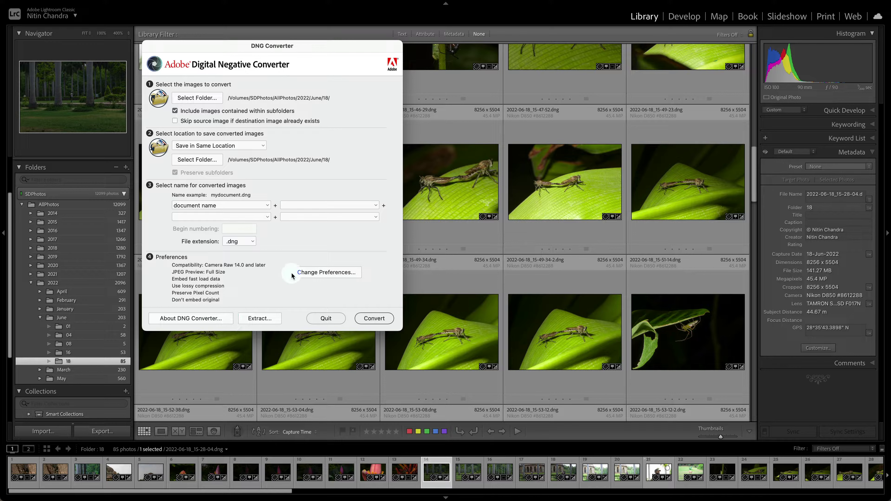
click(314, 273)
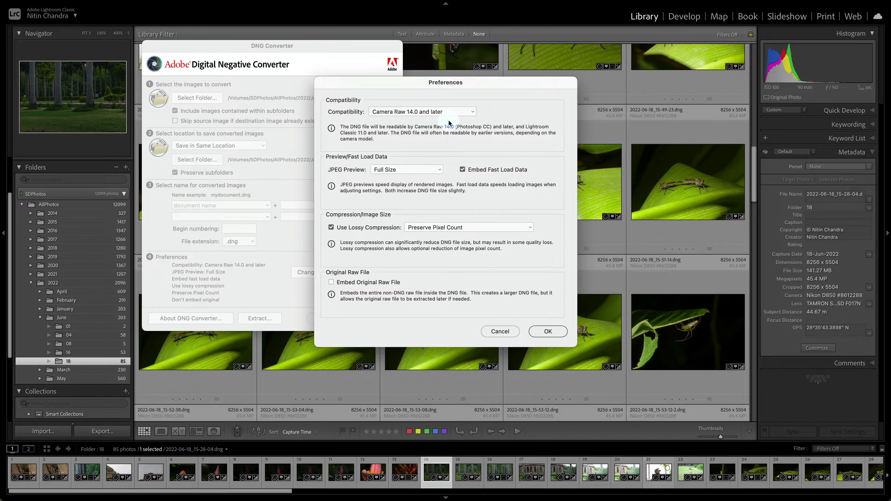
click(457, 112)
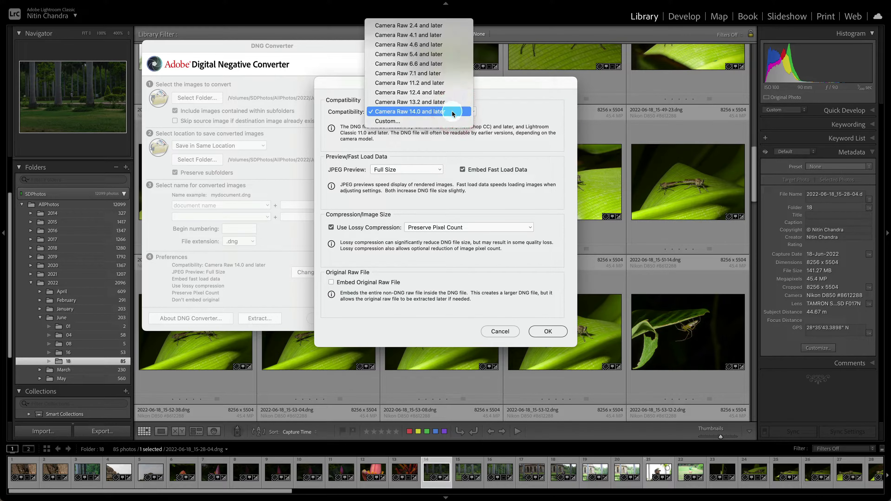
click(453, 113)
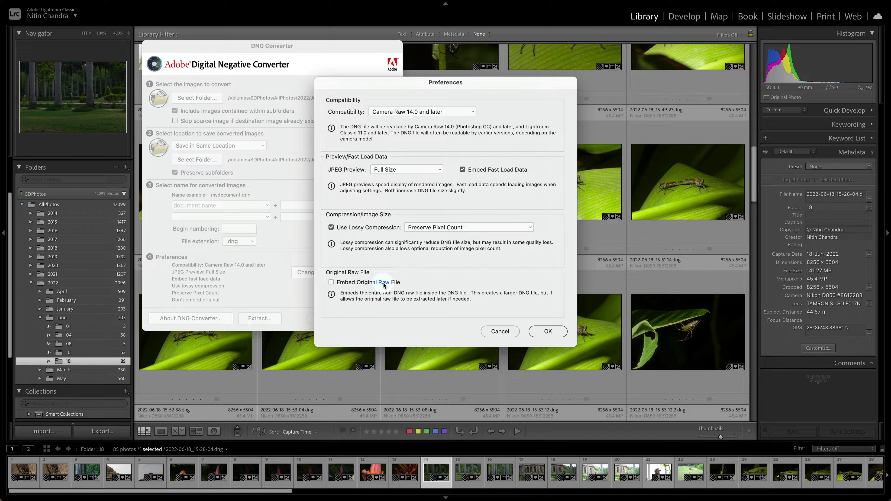
click(544, 331)
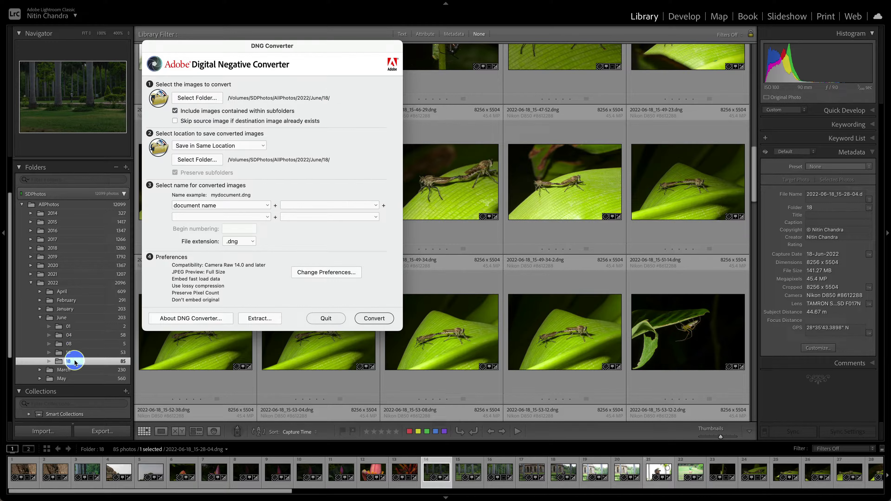
Step: Convert the DNGs in folder 18 and quit the converter when the conversion finishes
click(374, 319)
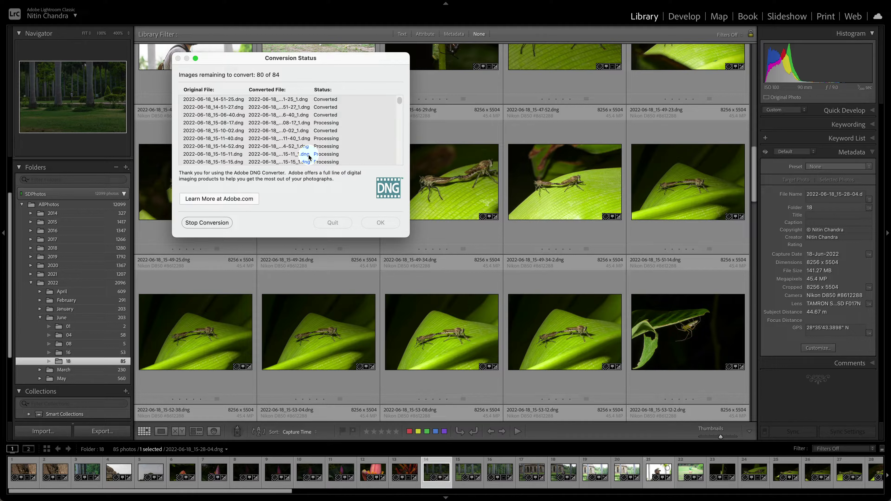
click(426, 236)
key(super+Tab)
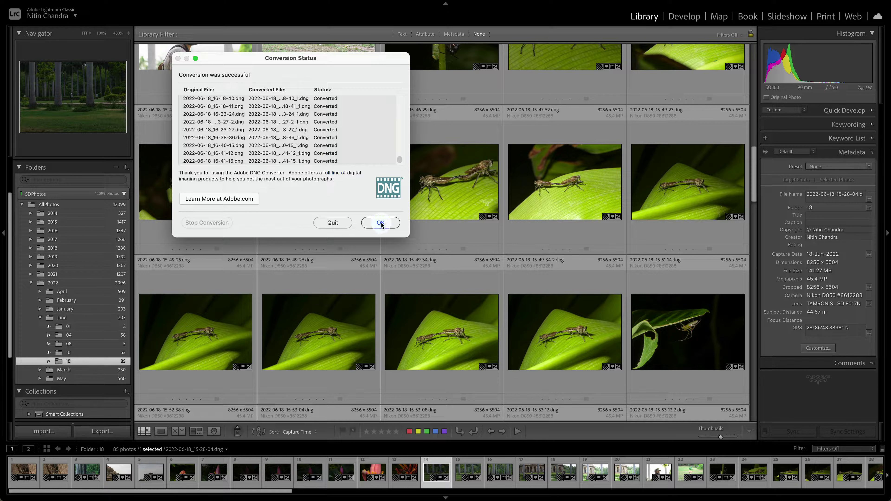
click(381, 223)
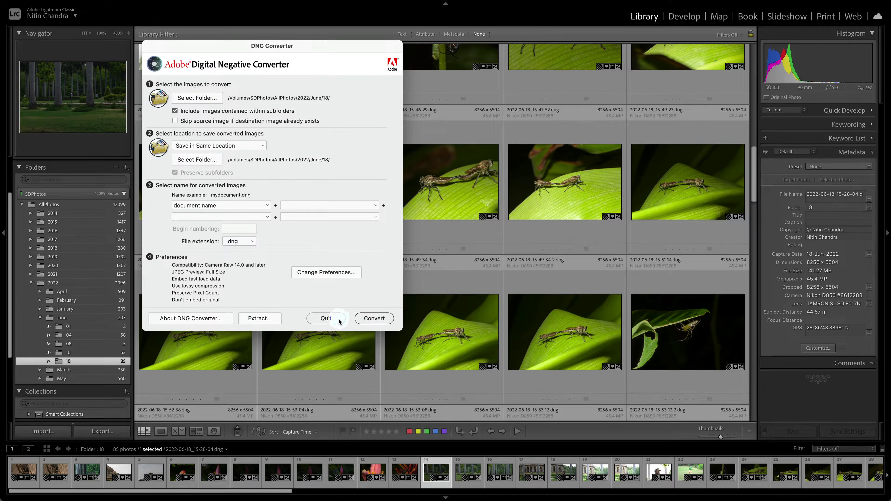
click(326, 318)
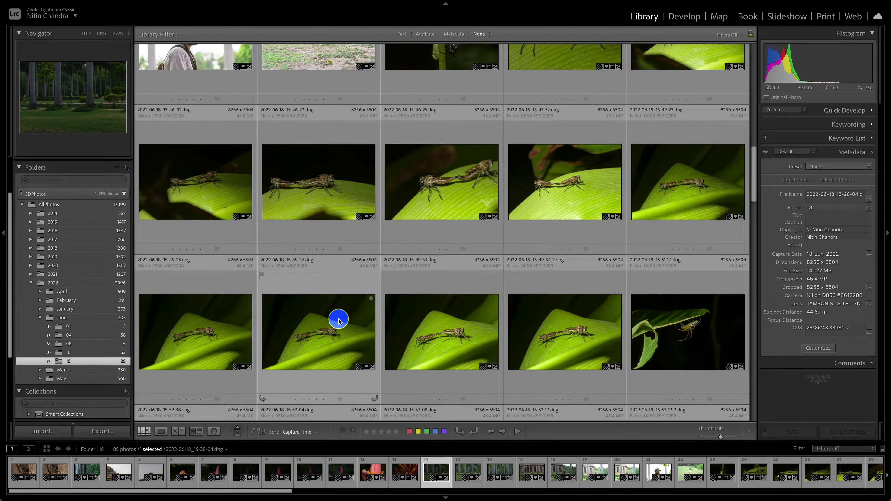
Step: Switch to the Finder window of folder 18 and compare the file sizes of the converted "_1" DNGs with the originals
key(ctrl+Up)
click(207, 141)
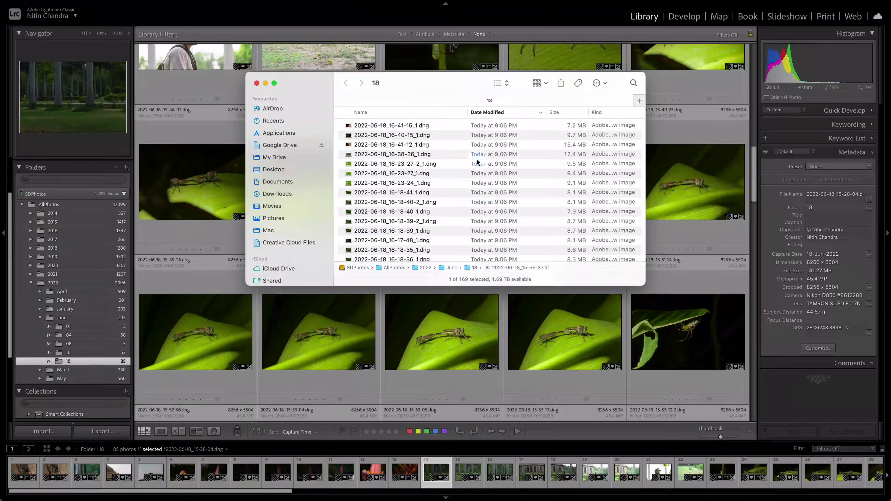
click(511, 113)
click(511, 113)
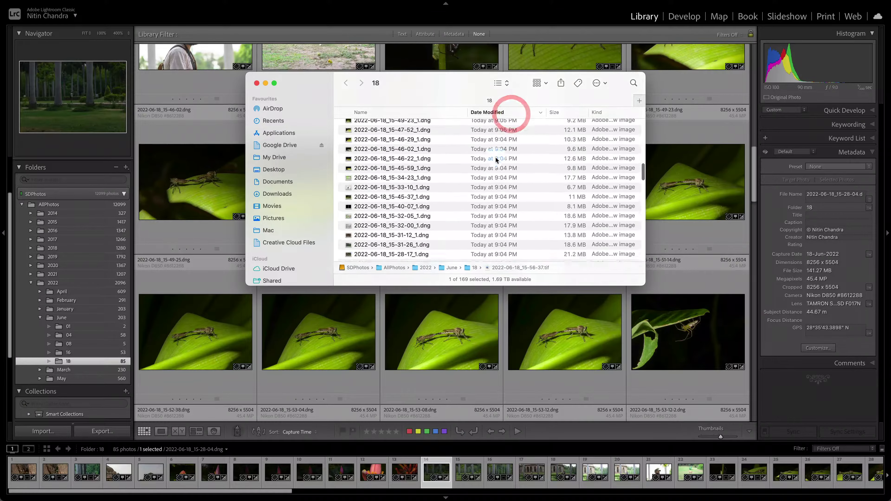
click(428, 129)
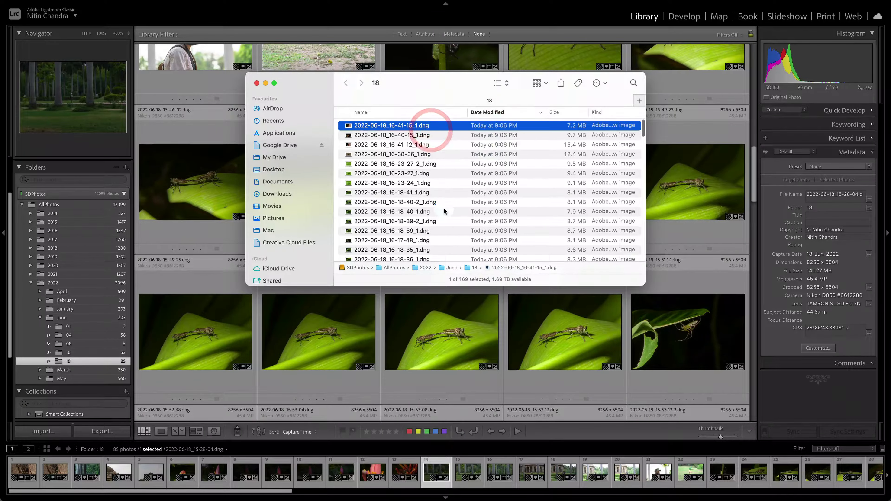
scroll(444, 207, down, 5)
scroll(443, 210, down, 10)
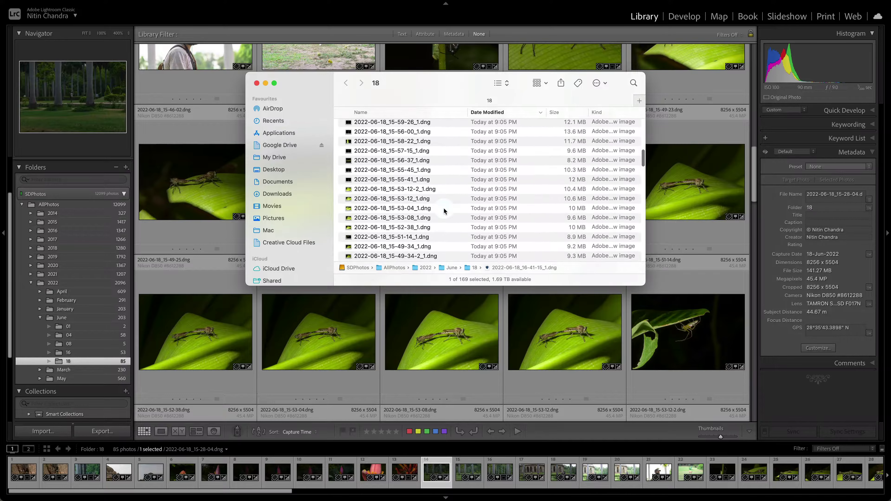
scroll(444, 210, down, 10)
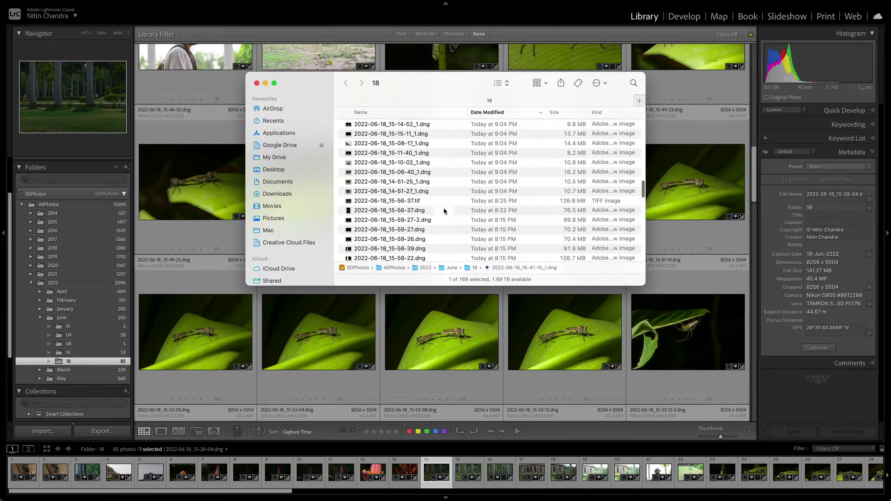
scroll(443, 210, down, 1)
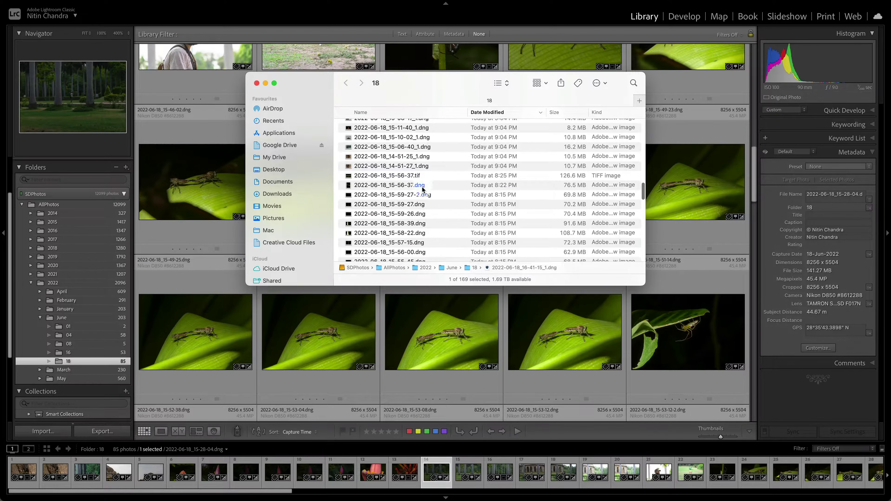
Step: Delete the original DNGs from 2022-06-18_15-56-37.dng through 2022-06-18_14-51-25.dng, keeping the TIFF and the converted "_1" files
click(423, 186)
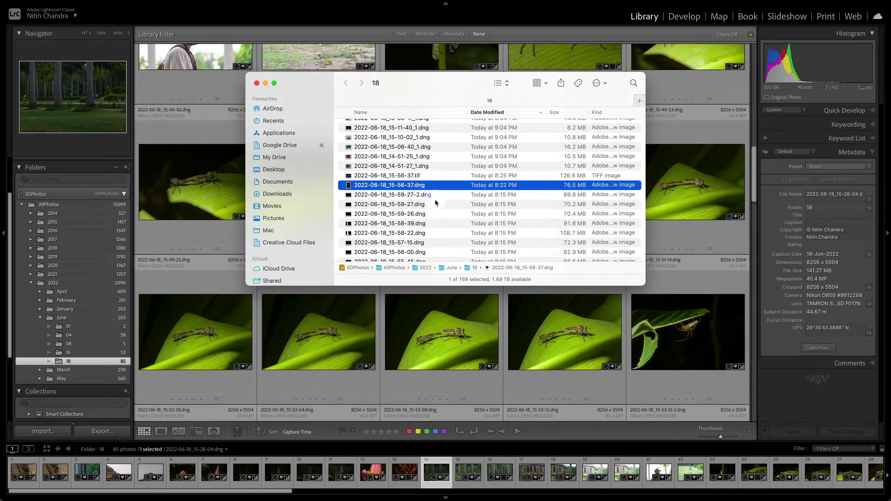
scroll(435, 207, down, 10)
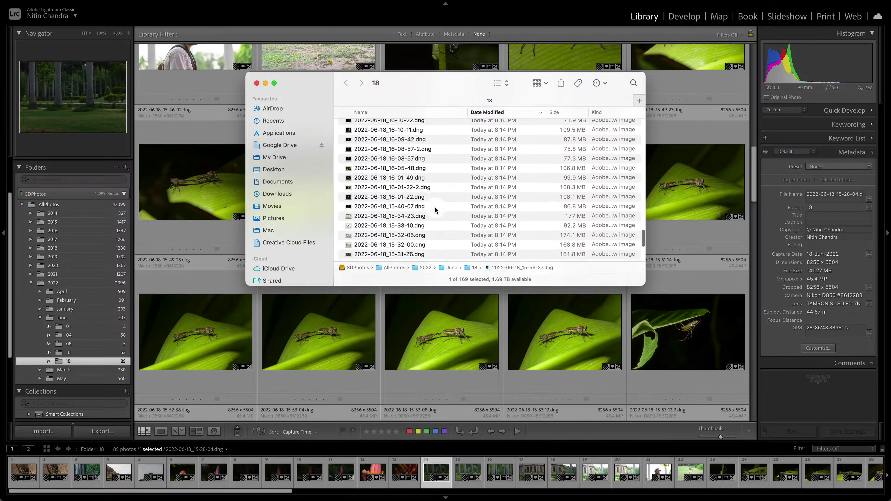
scroll(436, 207, down, 5)
shift+click(431, 252)
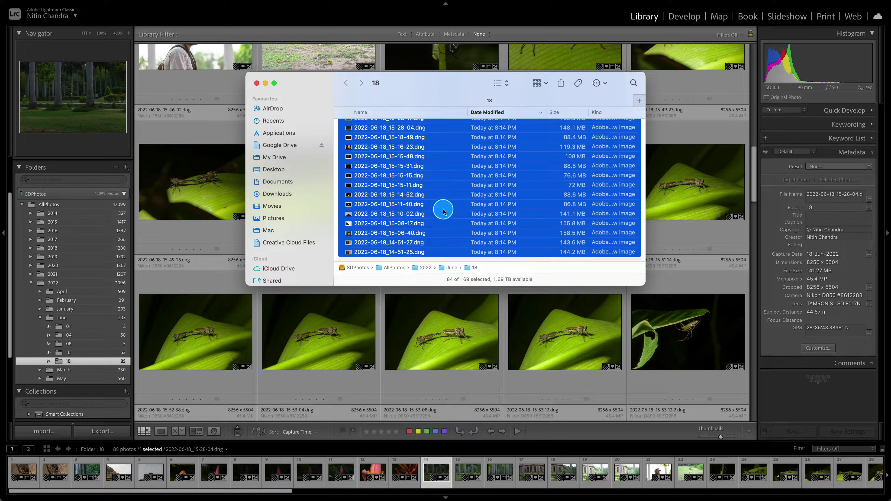
scroll(447, 198, up, 10)
scroll(448, 197, up, 10)
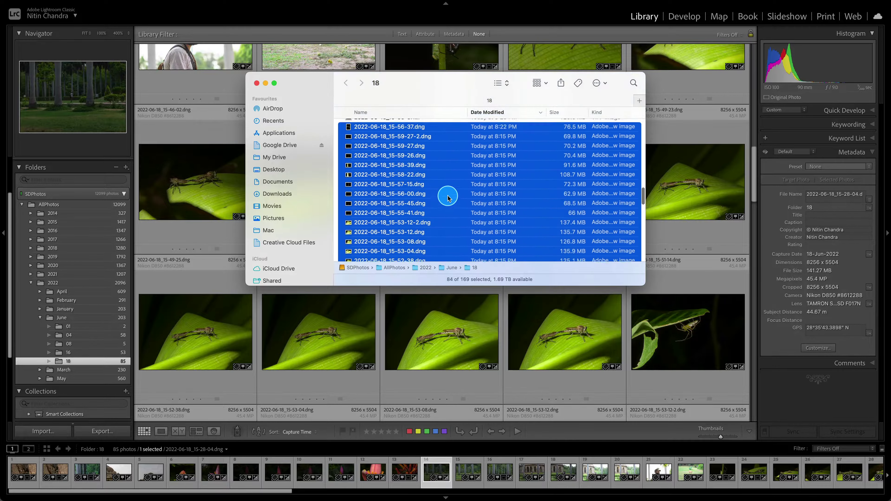
scroll(448, 197, up, 1)
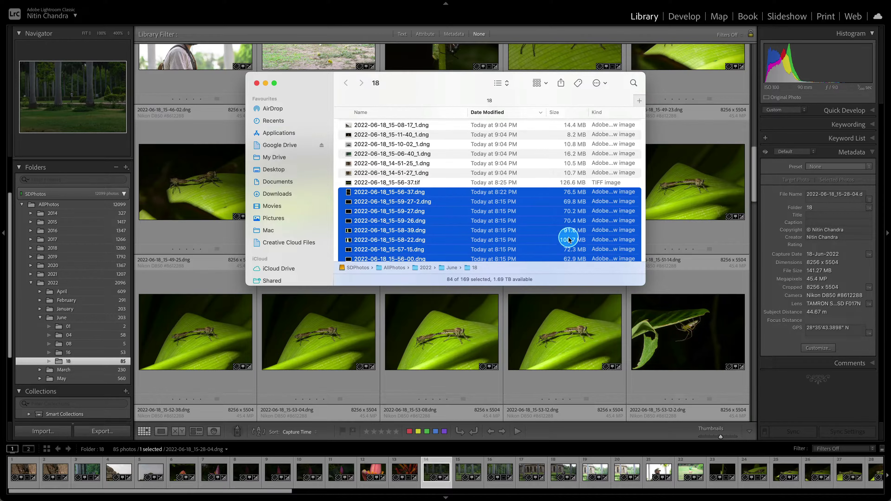
scroll(548, 147, up, 10)
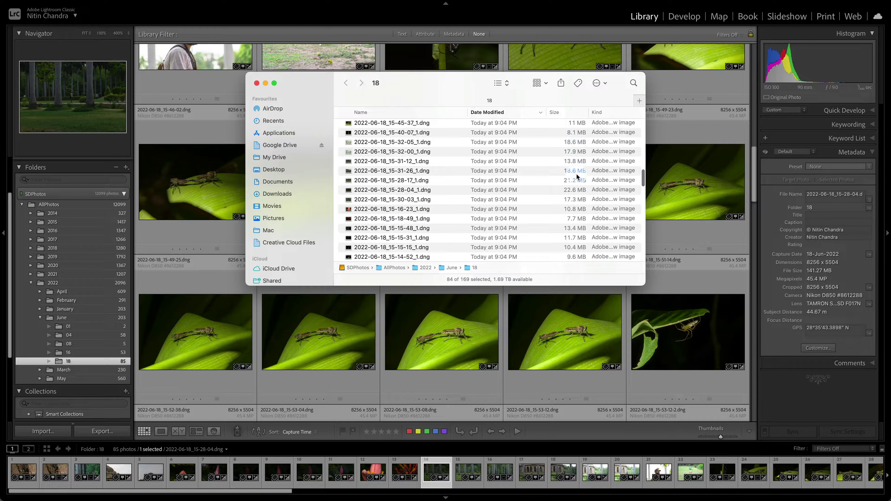
scroll(575, 218, down, 10)
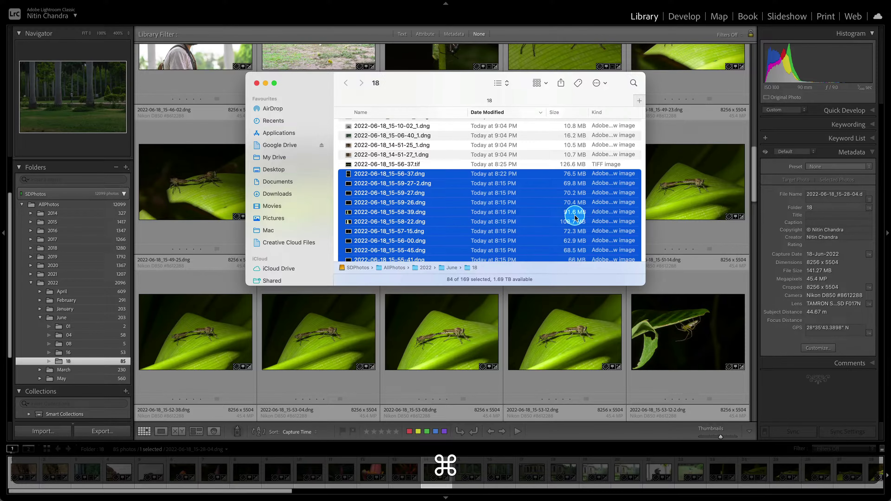
key(super+BackSpace)
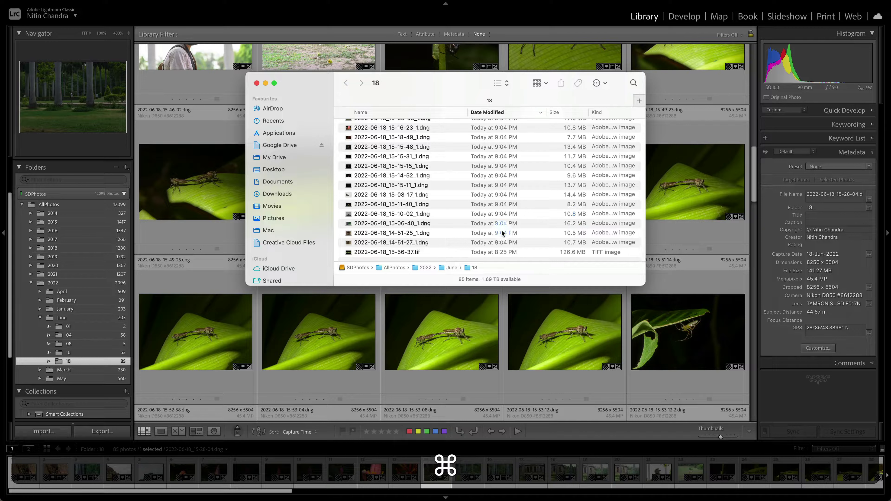
Step: Batch rename all the converted DNGs by replacing "_1" with nothing, and check the new file names
click(428, 245)
scroll(436, 206, up, 15)
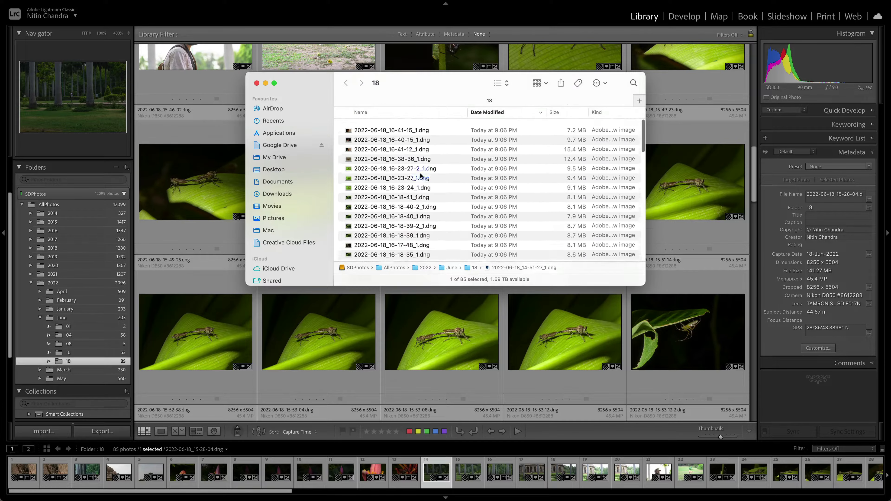
shift+click(419, 126)
right_click(409, 172)
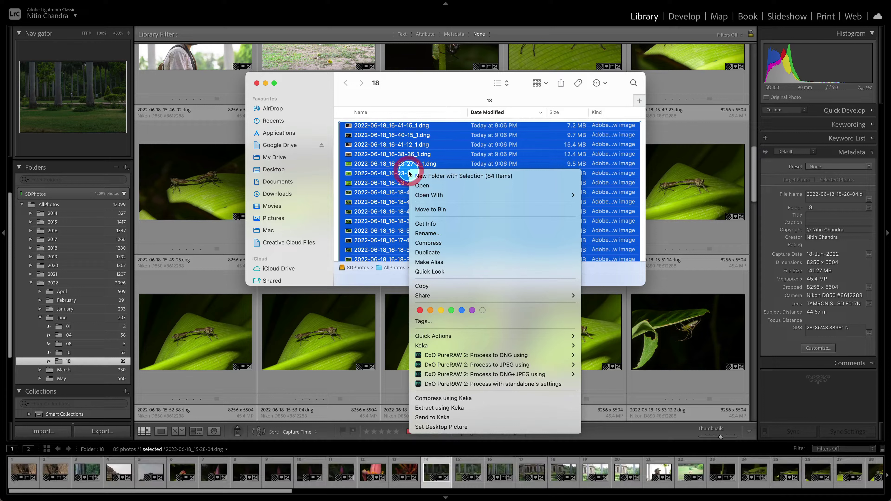
click(432, 233)
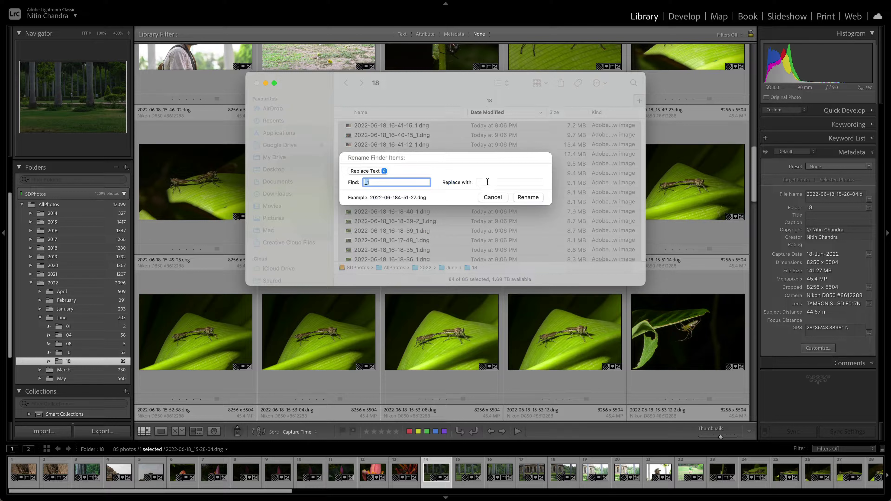
key(BackSpace)
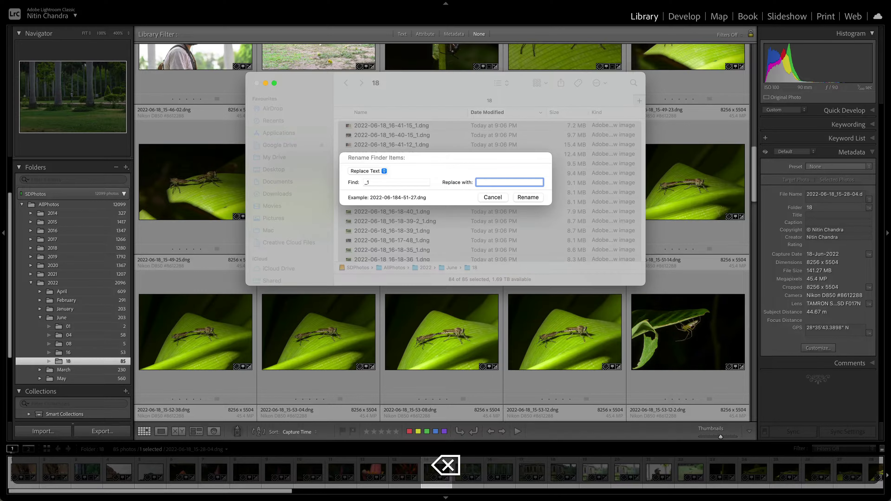
click(528, 197)
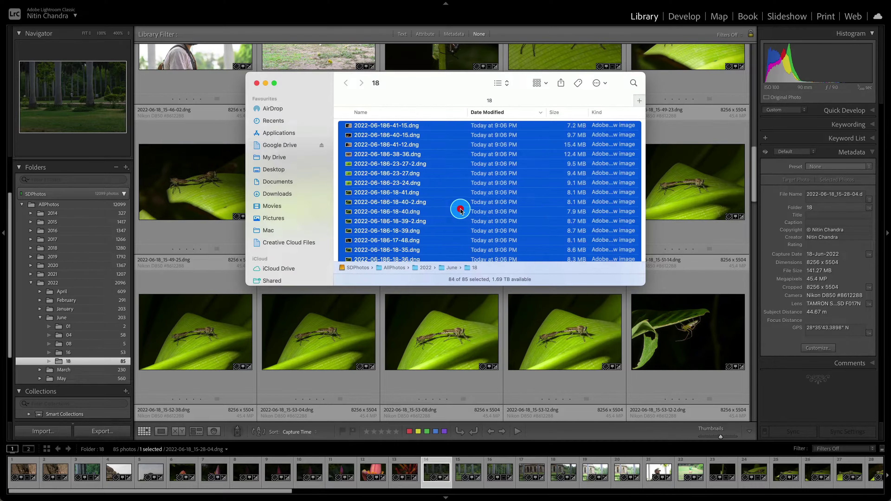
click(460, 210)
scroll(461, 212, down, 10)
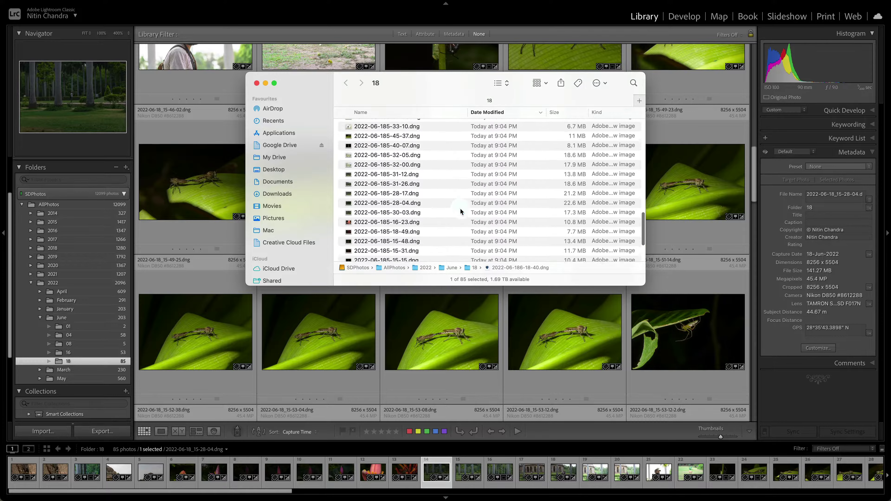
scroll(461, 211, down, 5)
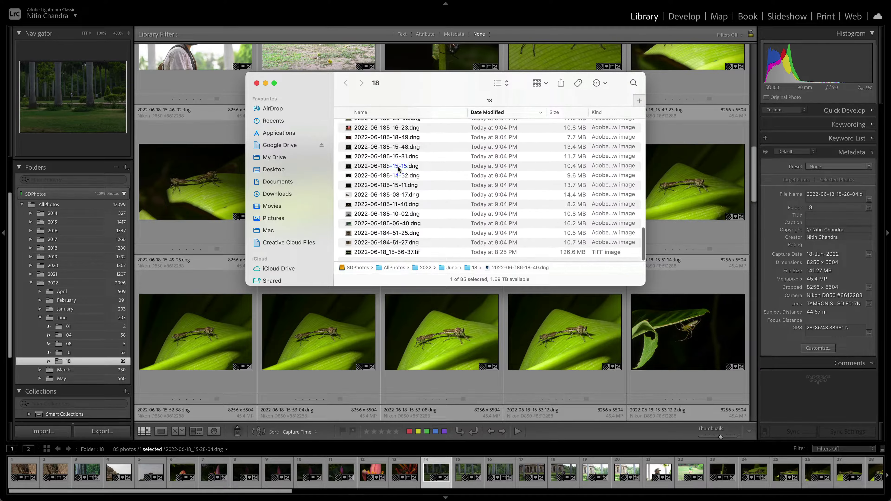
Step: Close the Finder window, synchronize folder 18 in the catalog, and import the new DNGs it contains
click(257, 83)
right_click(95, 362)
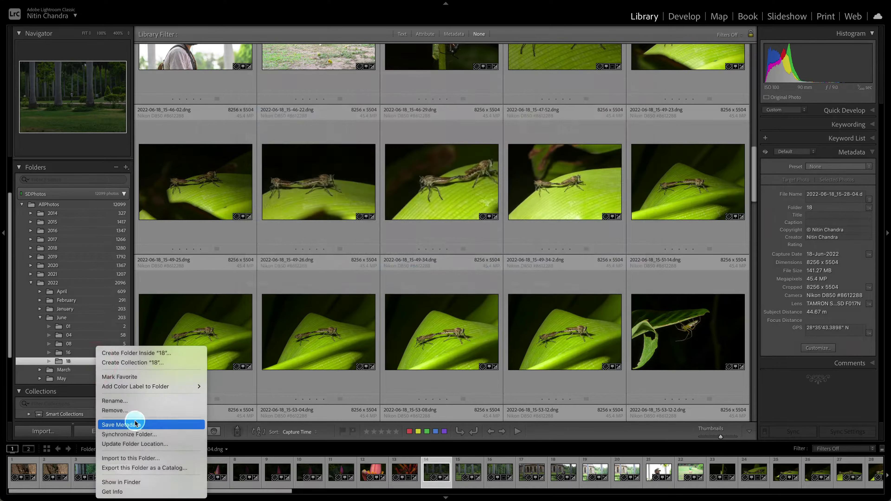
click(134, 422)
click(510, 213)
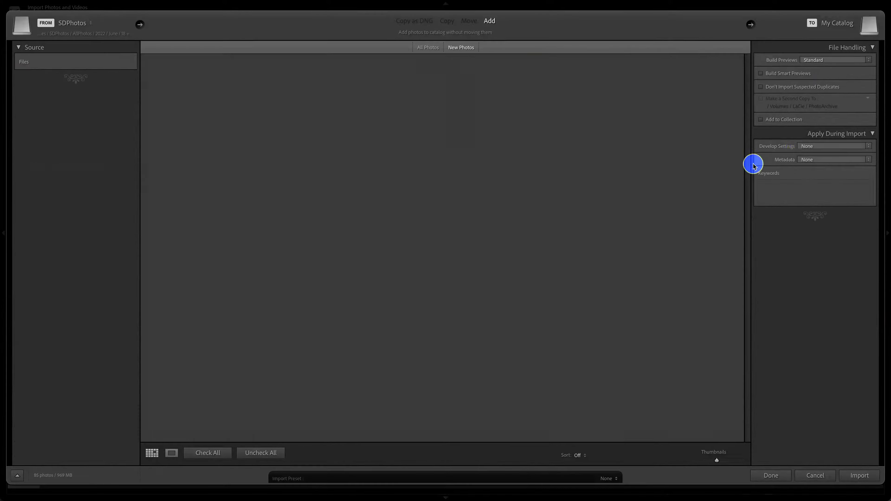
key(Return)
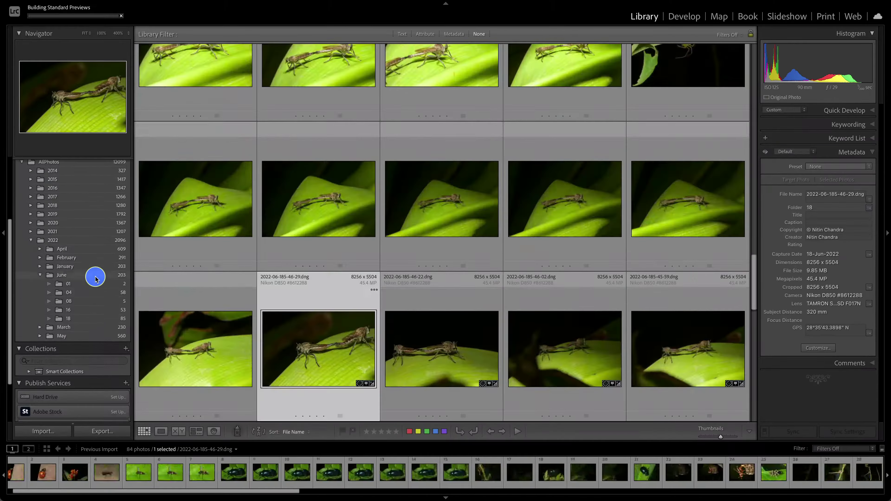
click(85, 318)
scroll(456, 263, down, 5)
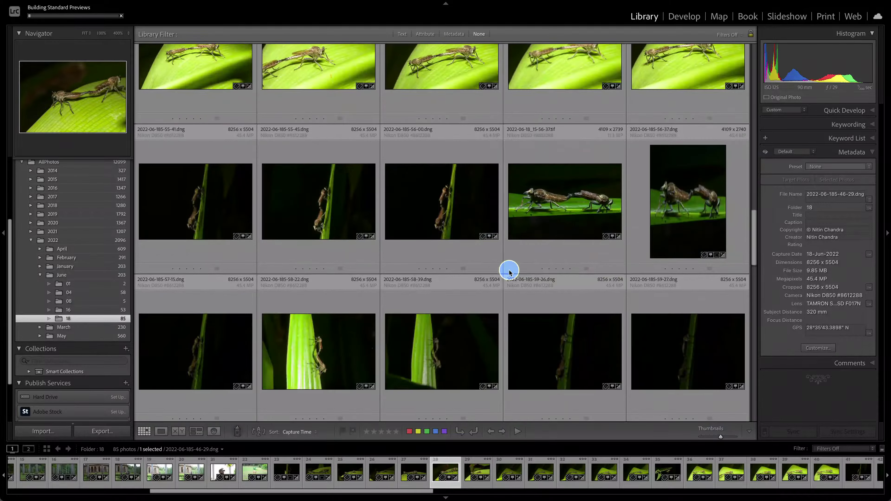
click(526, 264)
super+click(673, 238)
key(super+g)
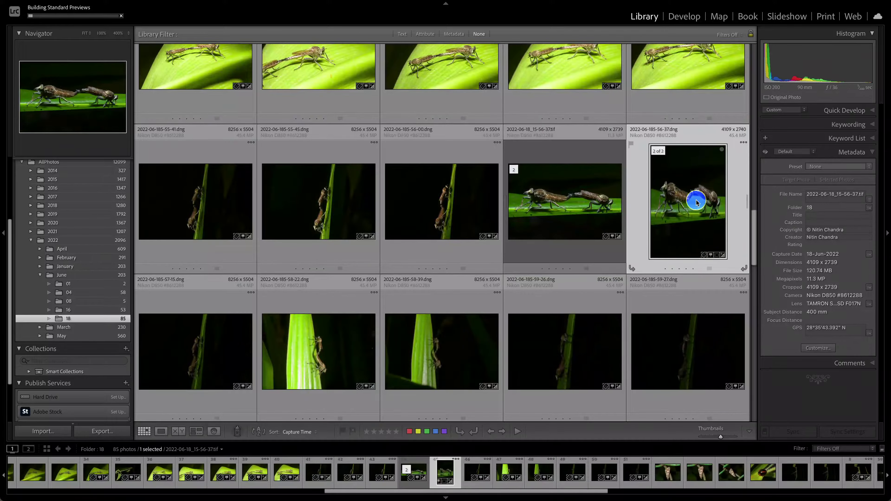
key(d)
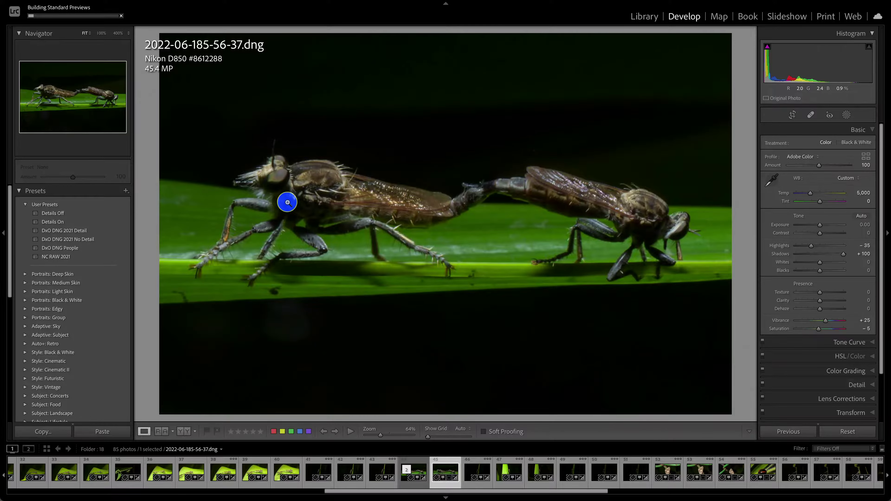
key(Left)
key(Right)
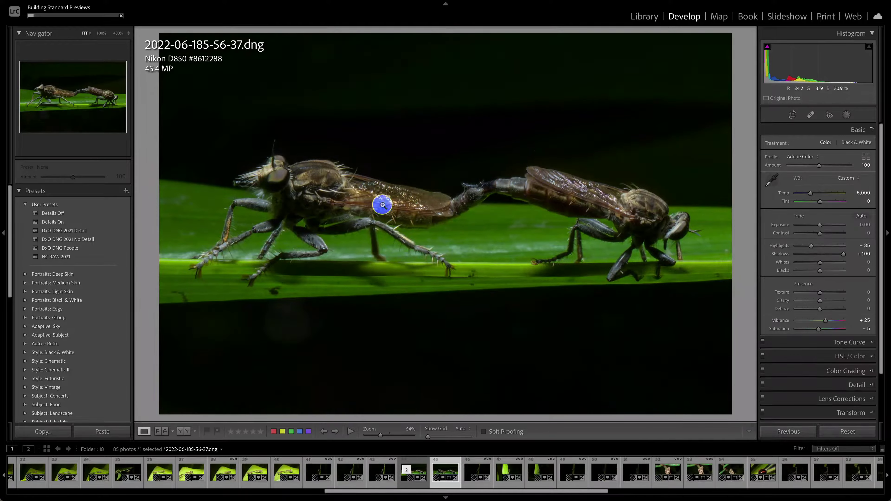
key(super+e)
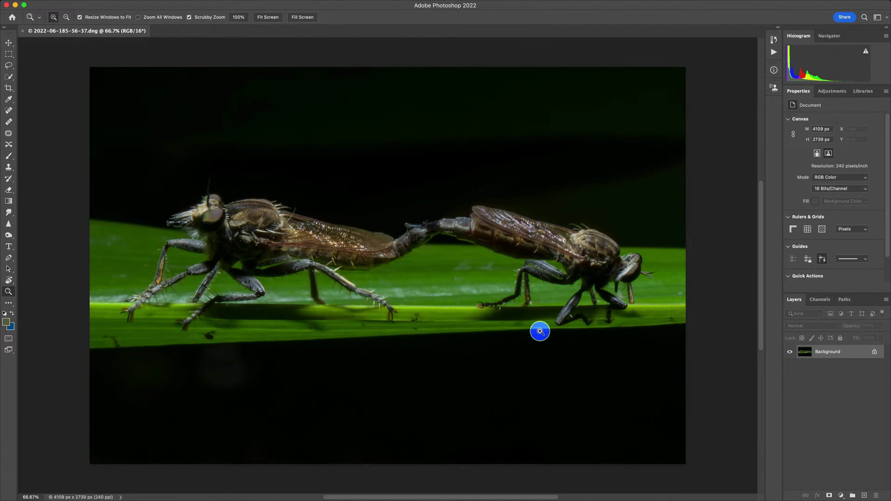
Step: Duplicate the Background layer and sharpen the copy with Topaz Sharpen AI using the Out of Focus - Normal model
key(super+j)
key(super+0)
click(202, 5)
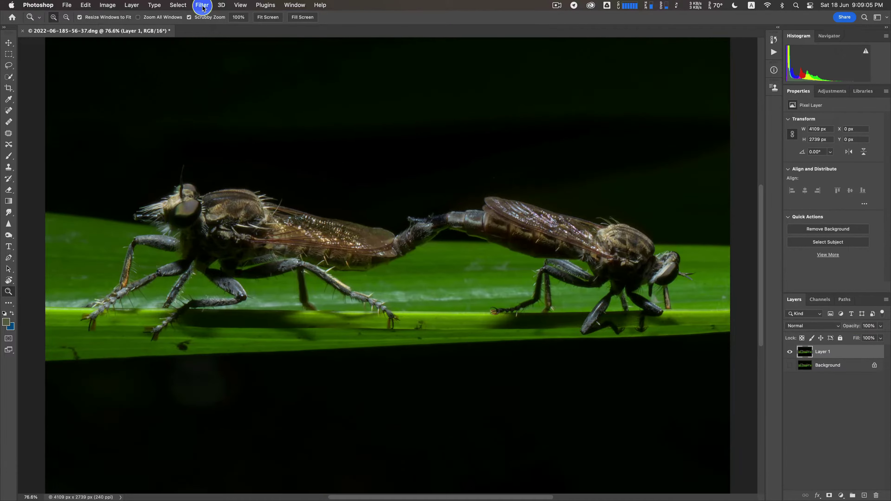
mouse_move(214, 226)
click(378, 243)
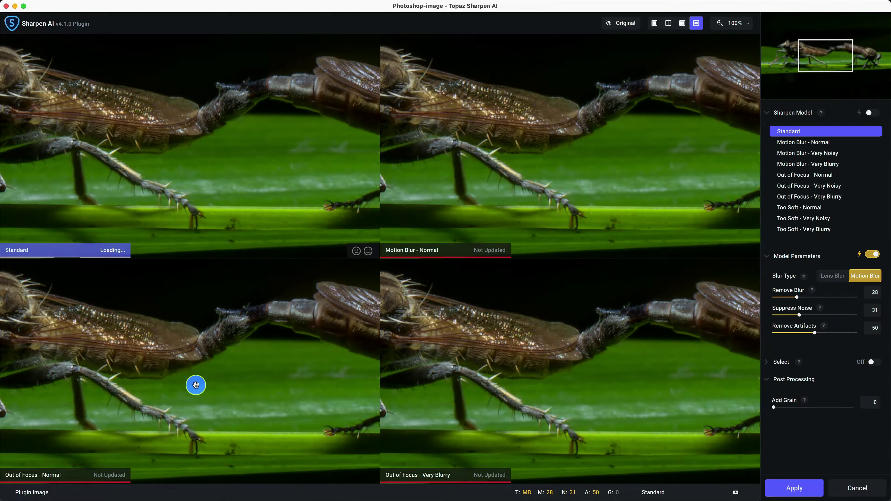
click(195, 385)
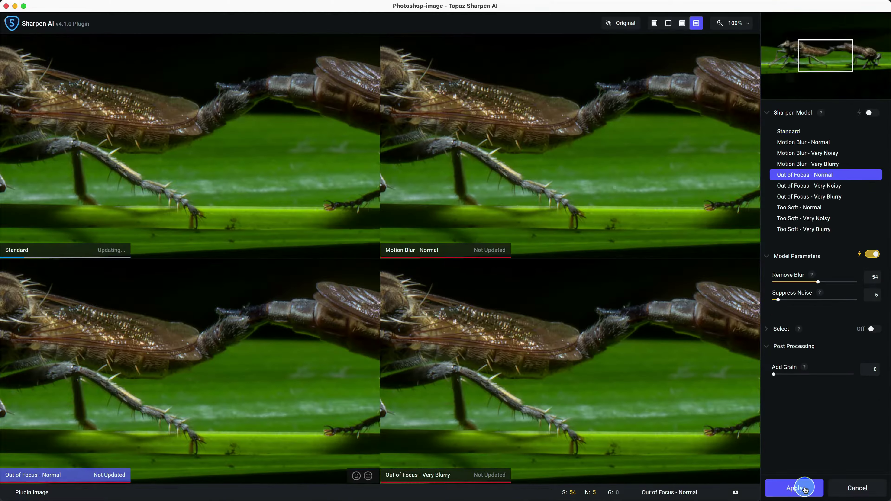
click(837, 479)
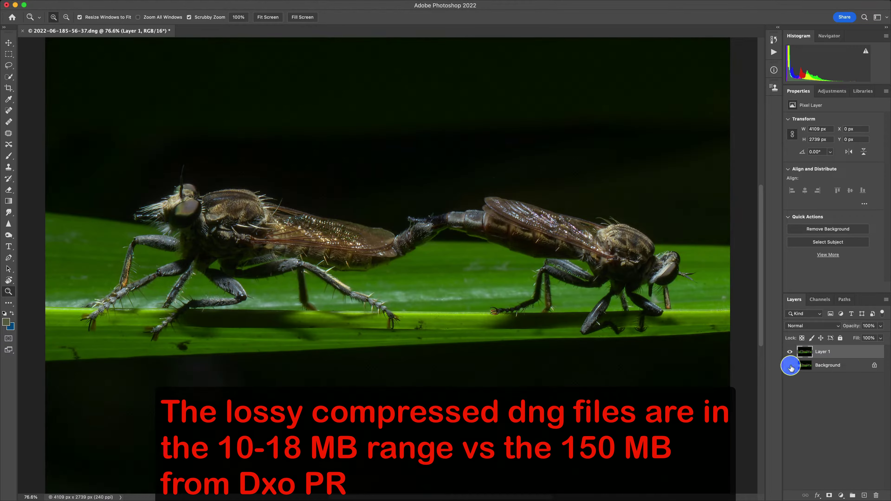
Step: Zoom in on the left fly's eye at 200% and toggle the sharpened layer to compare before and after
click(185, 213)
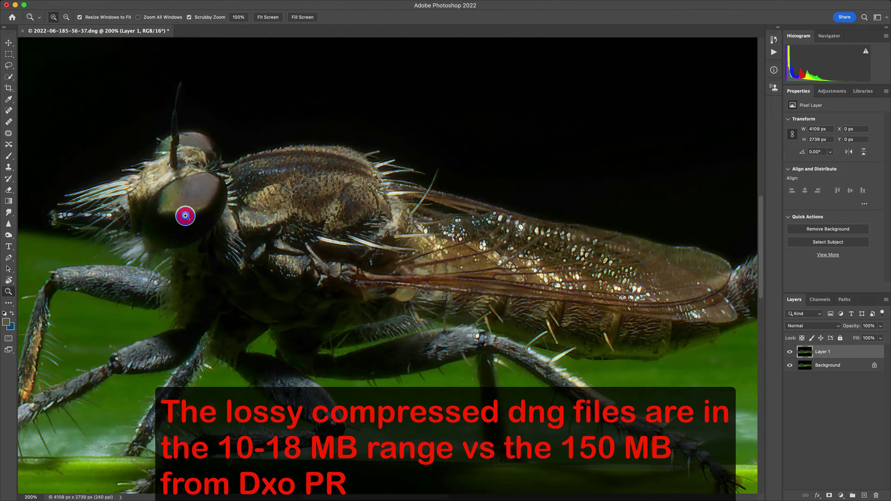
click(785, 351)
click(785, 351)
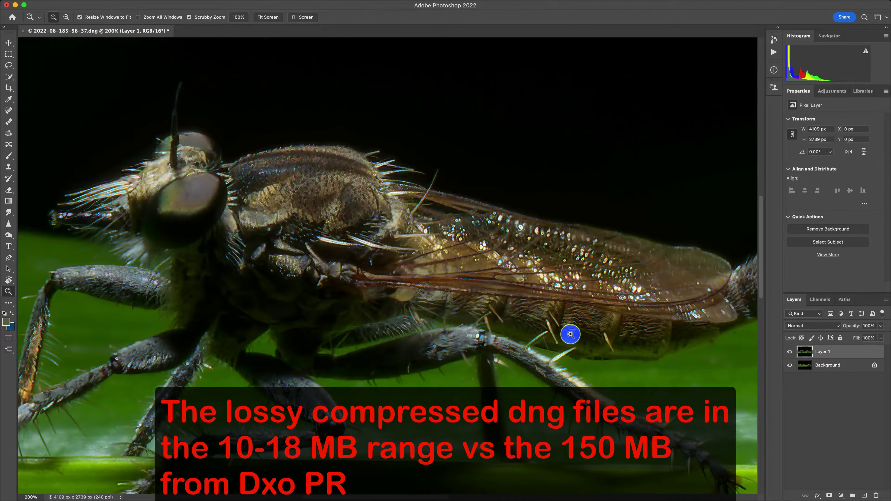
Step: Fit the image to the screen, add a Curves adjustment layer above Layer 1, and open its Auto Color Correction Options
key(super+0)
click(832, 91)
click(815, 105)
alt+click(870, 131)
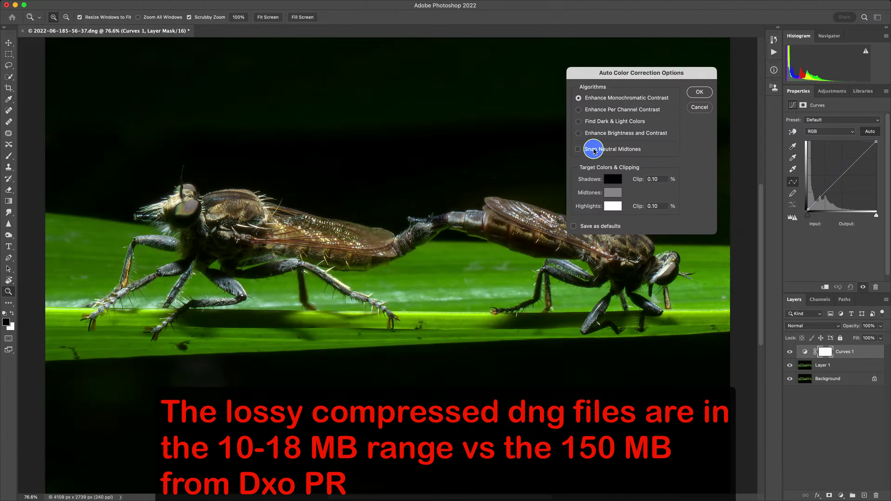